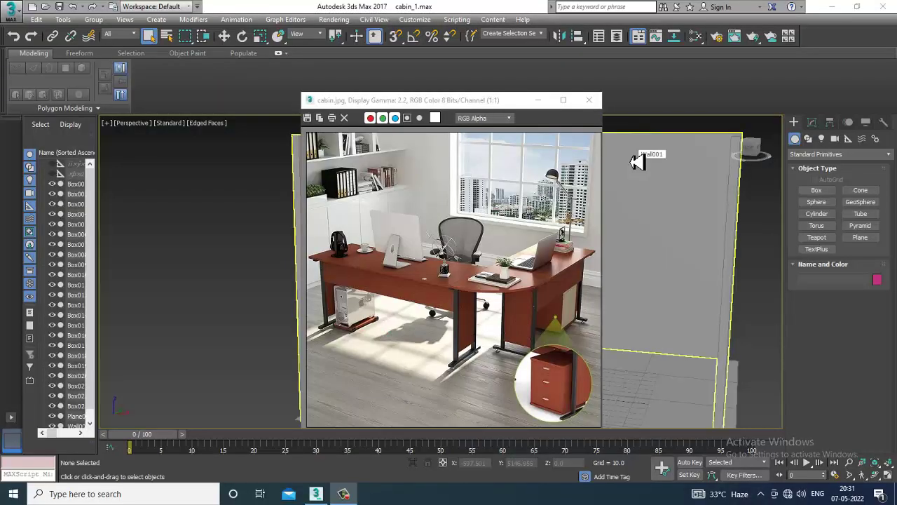
- Move the cabin.jpg reference image aside so the room model's shelf area stays clear to work in
drag(438, 99, 210, 51)
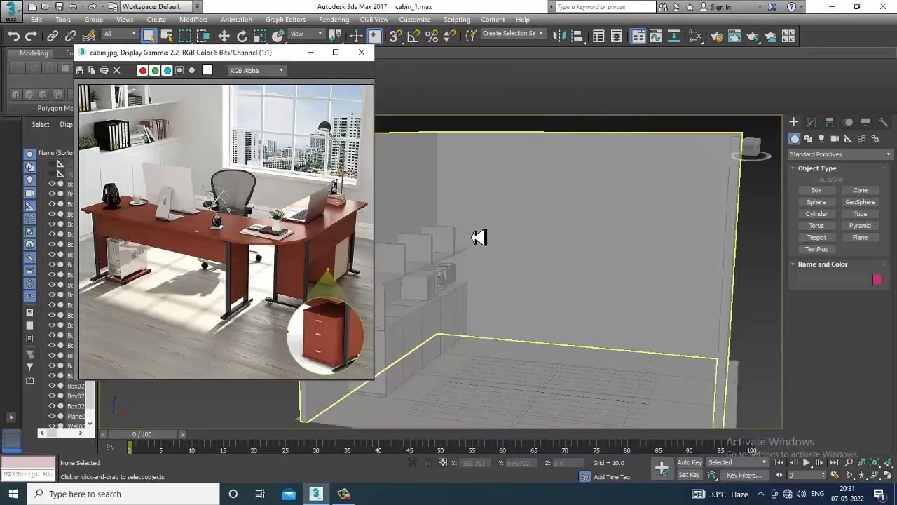
scroll(521, 251, up, 5)
scroll(542, 287, up, 5)
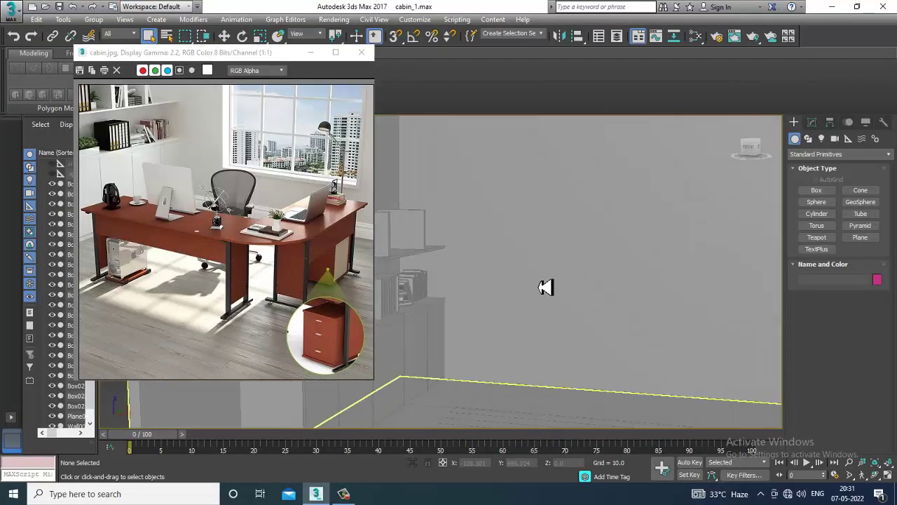
scroll(571, 195, down, 5)
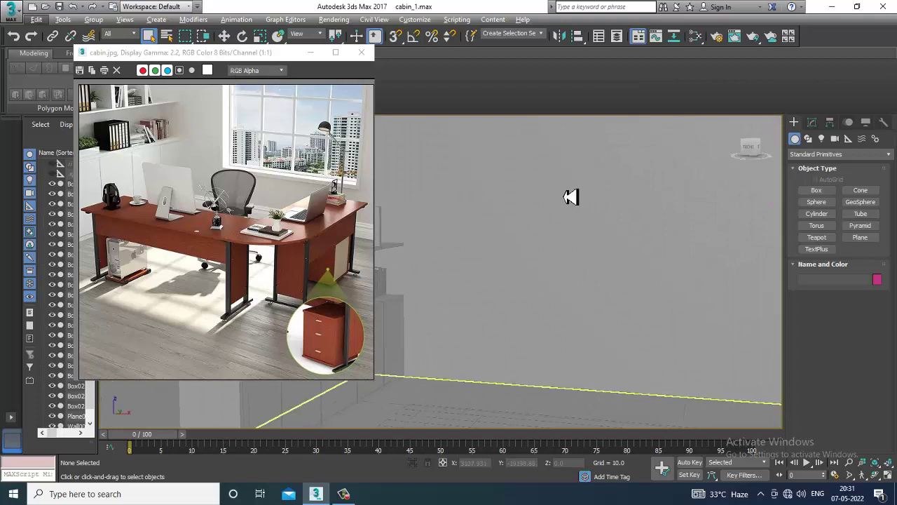
scroll(631, 247, down, 2)
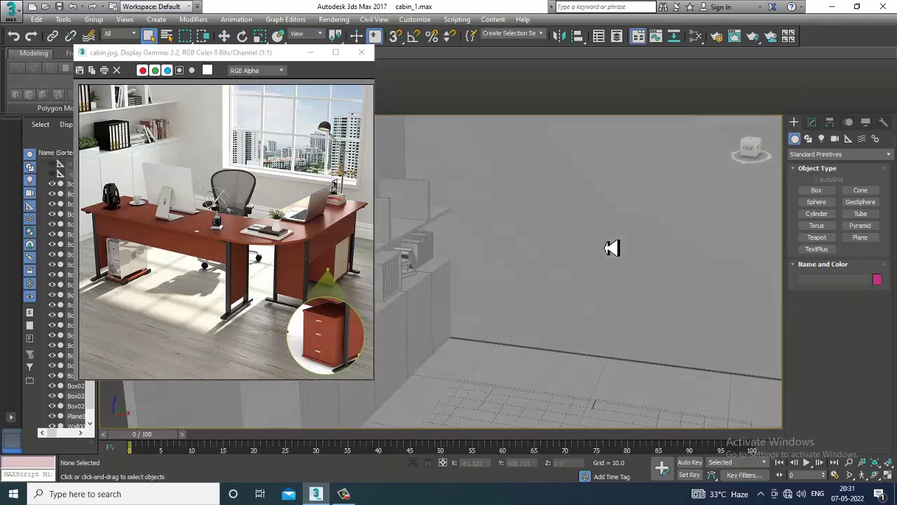
- Select the shelf unit and compare its shelves and books closely with those in the reference photo
mouse_move(606, 253)
alt+middle_down()
mouse_move(580, 274)
mouse_move(673, 240)
mouse_move(651, 260)
mouse_move(648, 245)
mouse_move(655, 250)
mouse_move(627, 257)
mouse_move(652, 257)
mouse_move(601, 257)
mouse_move(509, 285)
mouse_move(537, 293)
mouse_move(562, 330)
alt+middle_up()
click(562, 330)
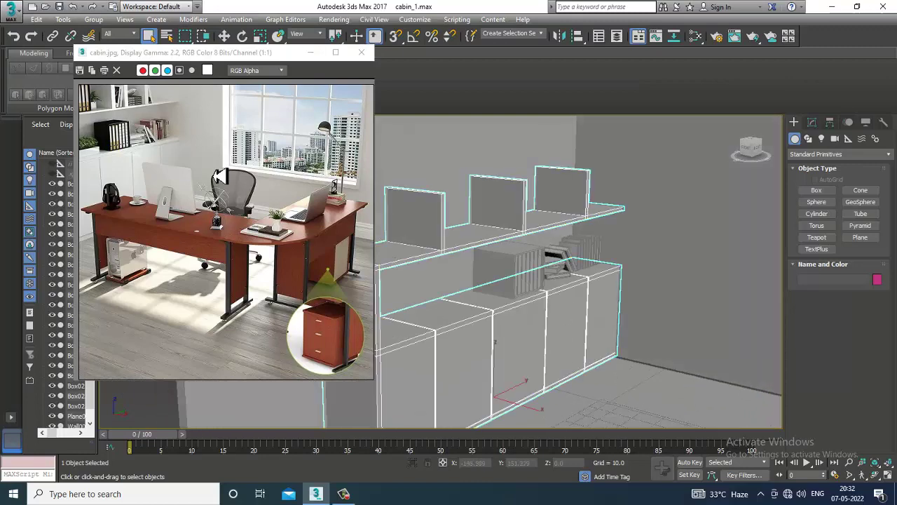
alt+middle_drag(609, 242, 596, 283)
scroll(597, 282, up, 1)
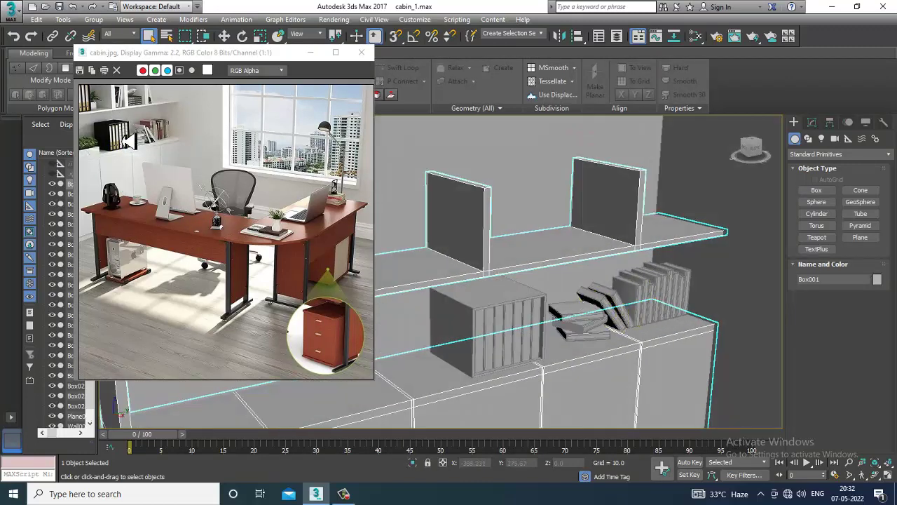
scroll(140, 103, up, 1)
middle_drag(185, 177, 194, 186)
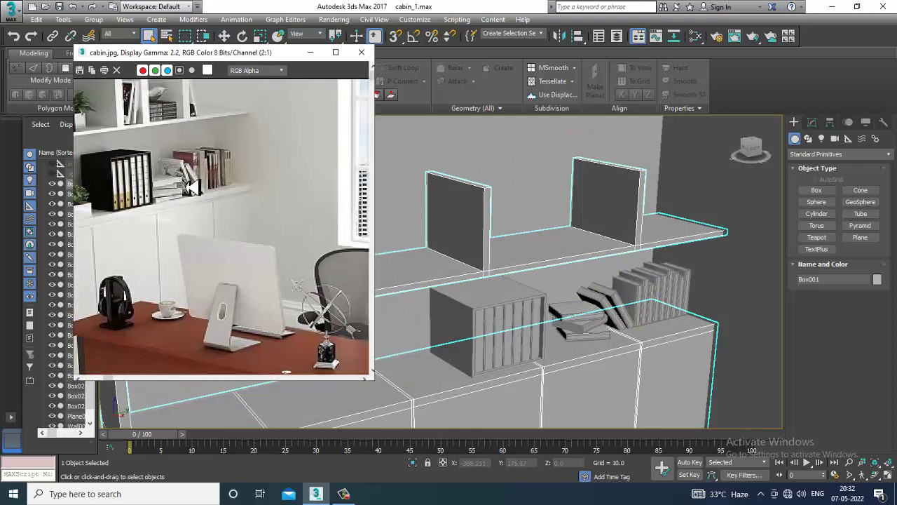
alt+middle_drag(621, 262, 687, 254)
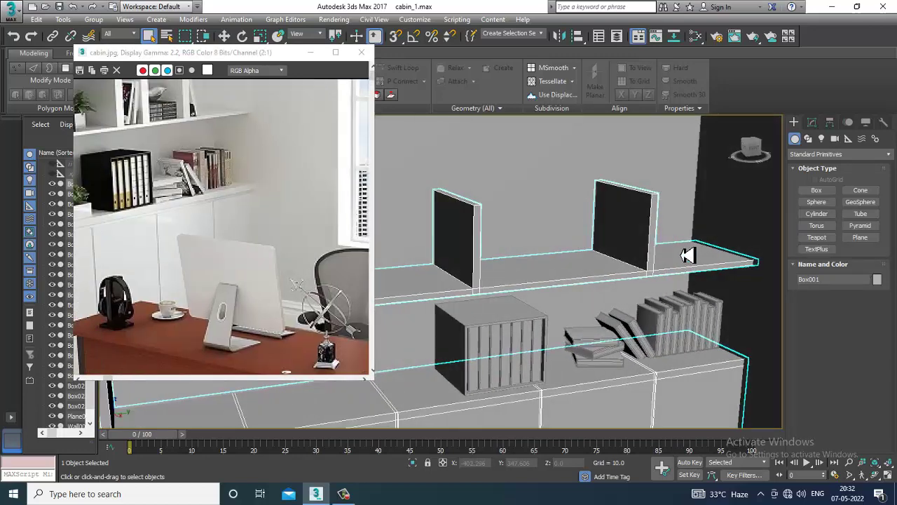
- Create a flat box about 18.8 by 14.7 and 2.9 high on the upper shelf, between the last two dividers
click(816, 190)
alt+middle_drag(600, 269, 673, 238)
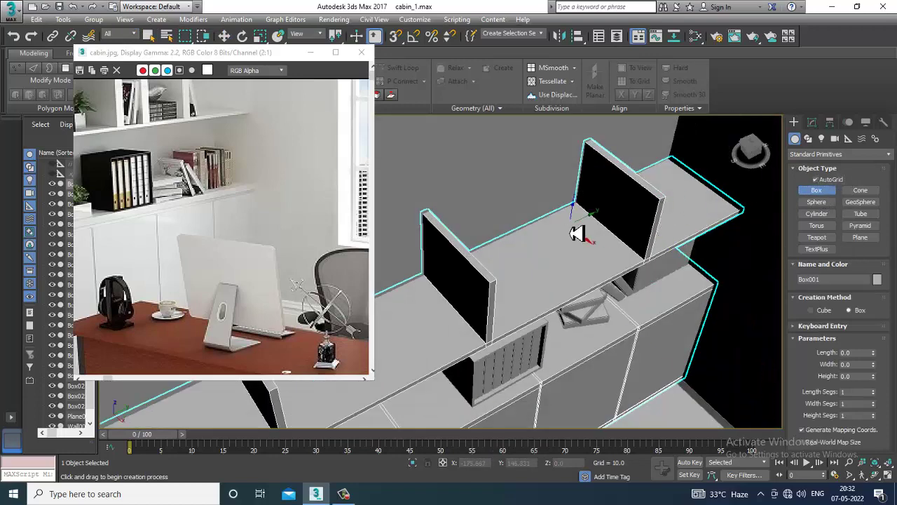
drag(576, 233, 568, 297)
click(556, 281)
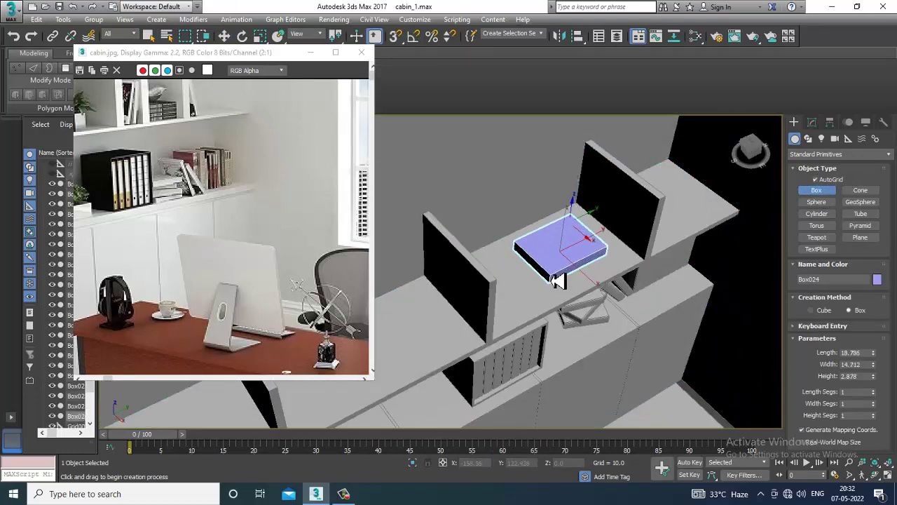
- Move the new box along the upper shelf toward the end divider and scale it slightly thinner
key(w)
scroll(608, 272, up, 4)
mouse_move(609, 272)
alt+middle_down()
mouse_move(594, 243)
mouse_move(594, 280)
mouse_move(593, 272)
alt+middle_up()
drag(573, 351, 615, 353)
key(r)
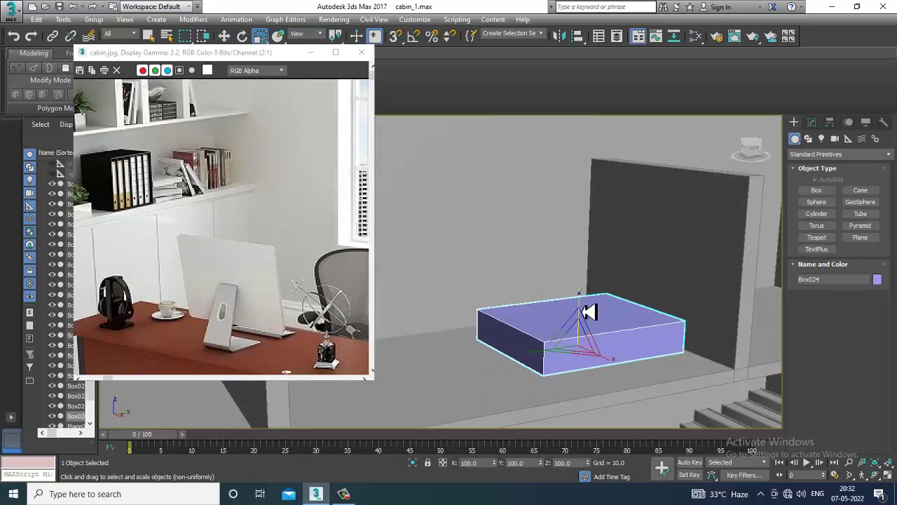
mouse_move(593, 313)
mouse_down()
mouse_move(594, 324)
mouse_move(591, 306)
mouse_up()
- Stack one copy of the box directly on top of it, and two more copies above that one
key(w)
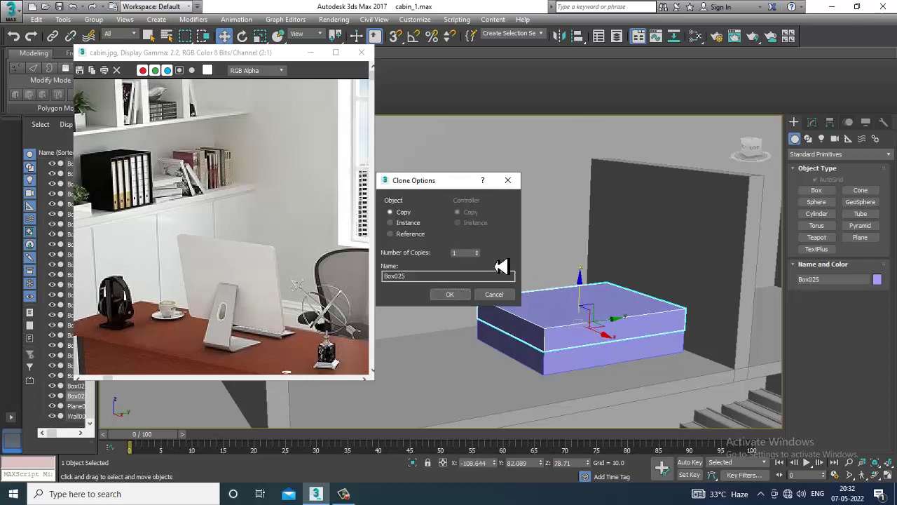
click(453, 295)
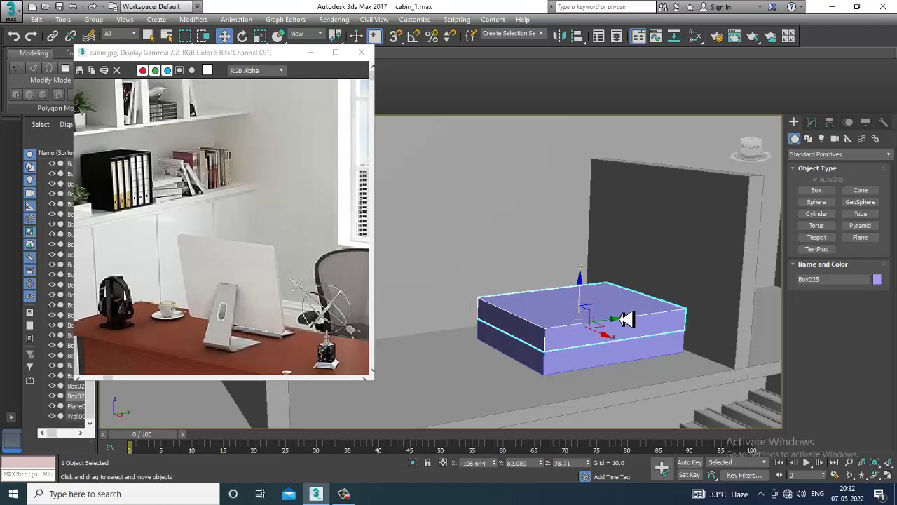
scroll(621, 302, down, 5)
scroll(595, 252, up, 2)
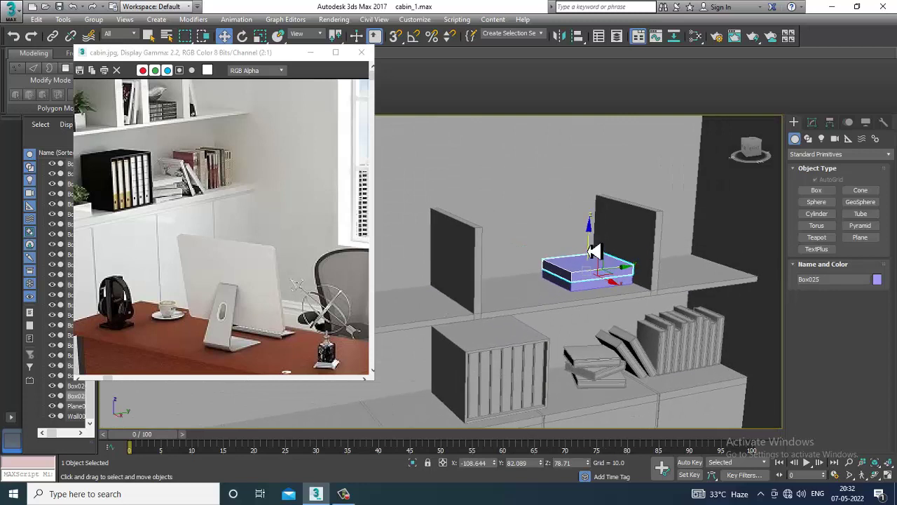
shift+drag(592, 257, 593, 235)
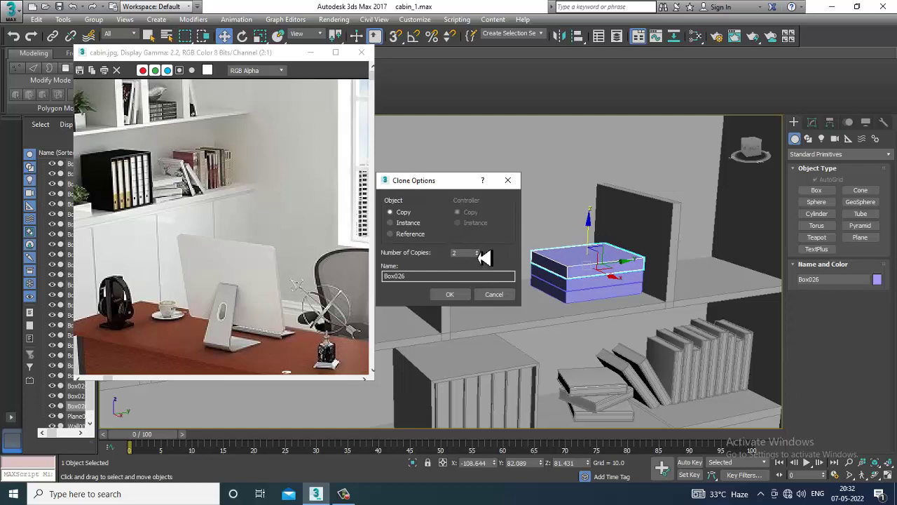
click(456, 299)
- Select the last four upright books in the lower row and copy them once along the cabinet
middle_drag(716, 274, 605, 282)
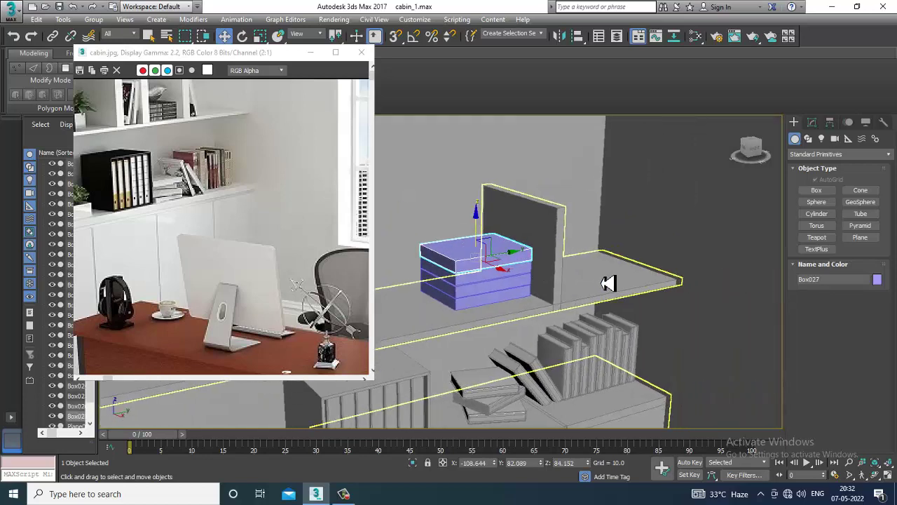
click(621, 340)
mouse_move(621, 339)
alt+middle_down()
mouse_move(635, 350)
mouse_move(631, 316)
alt+middle_up()
ctrl+click(627, 319)
ctrl+click(610, 324)
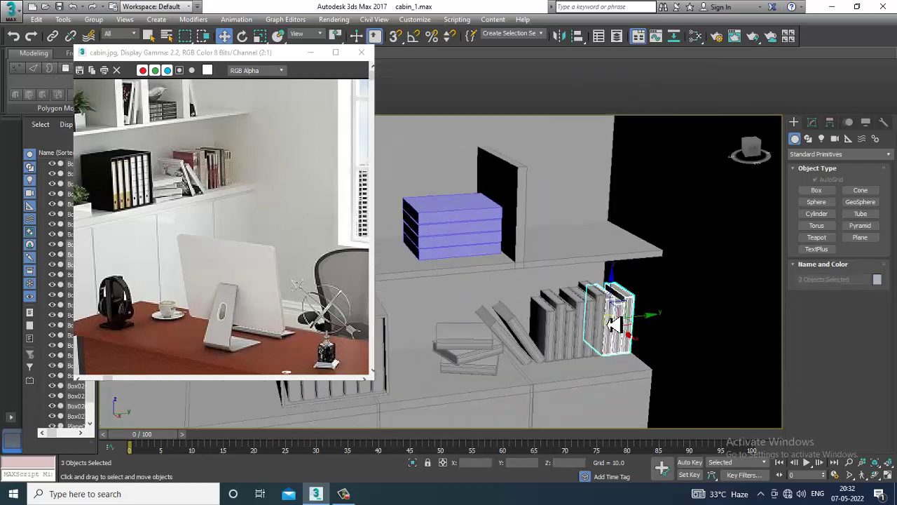
shift+drag(617, 320, 390, 328)
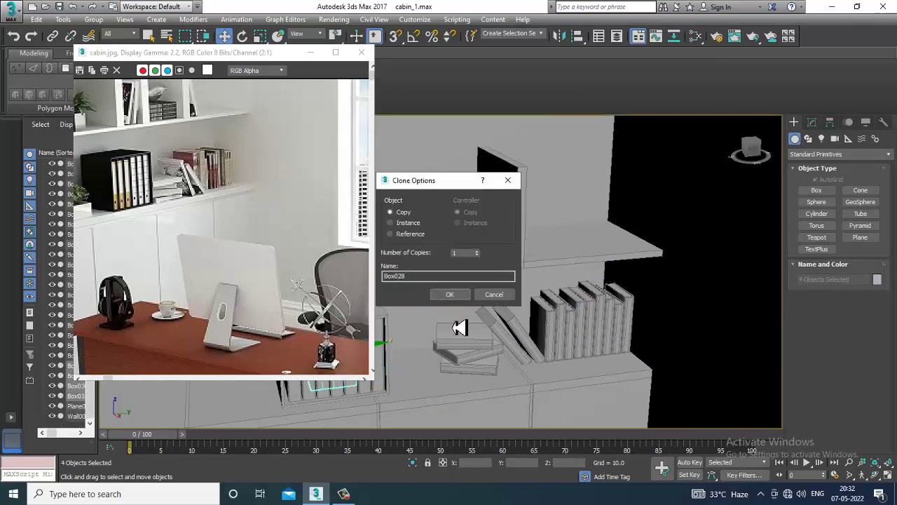
click(452, 295)
- Raise the four copied books onto the upper shelf and stand them beside the middle divider, next to the stacked boxes
key(alt+q)
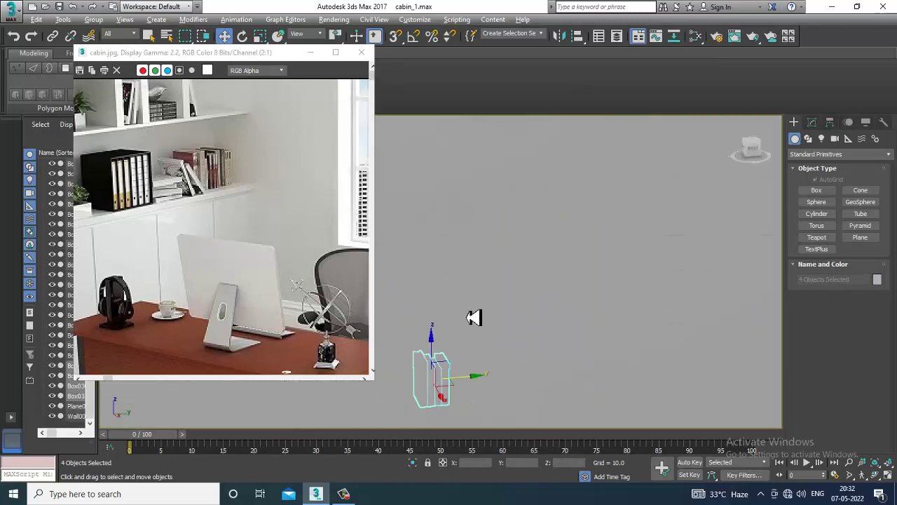
key(alt+q)
mouse_move(480, 370)
mouse_down()
mouse_move(481, 287)
mouse_move(483, 330)
mouse_up()
alt+middle_drag(482, 329, 463, 370)
scroll(458, 335, up, 8)
key(e)
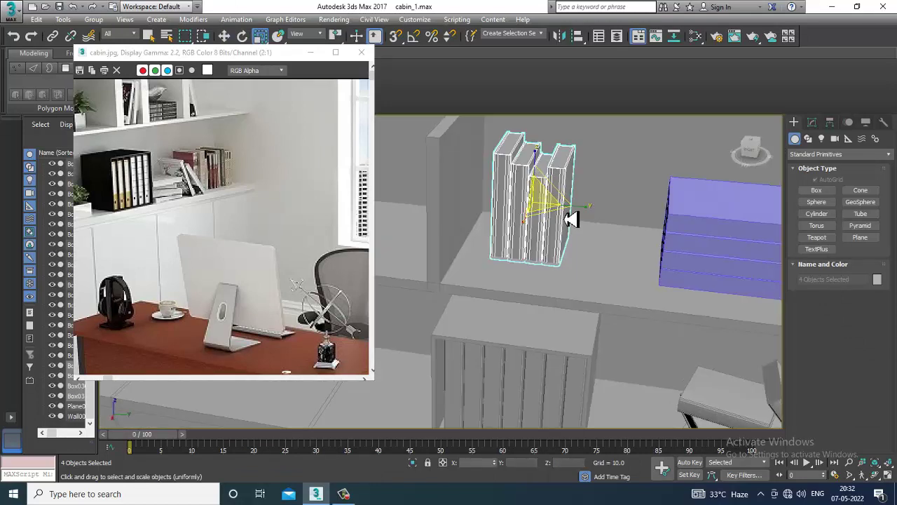
key(w)
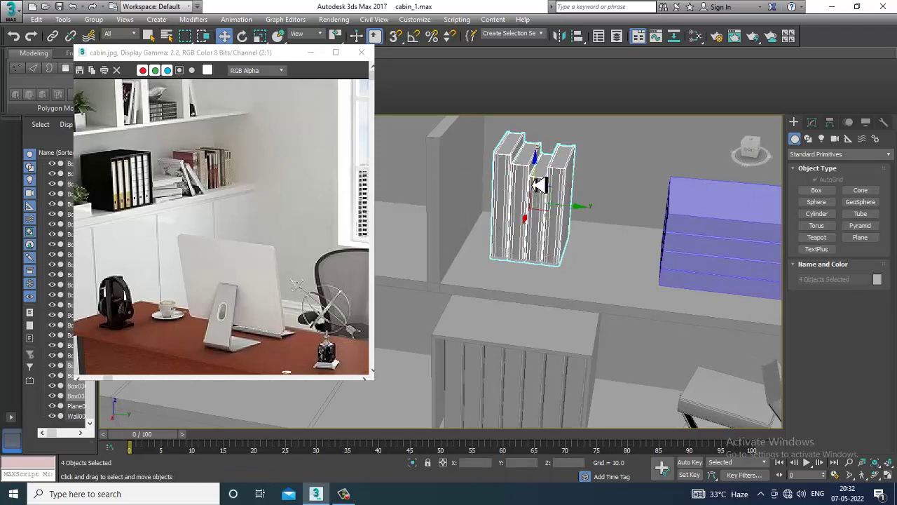
drag(534, 185, 540, 180)
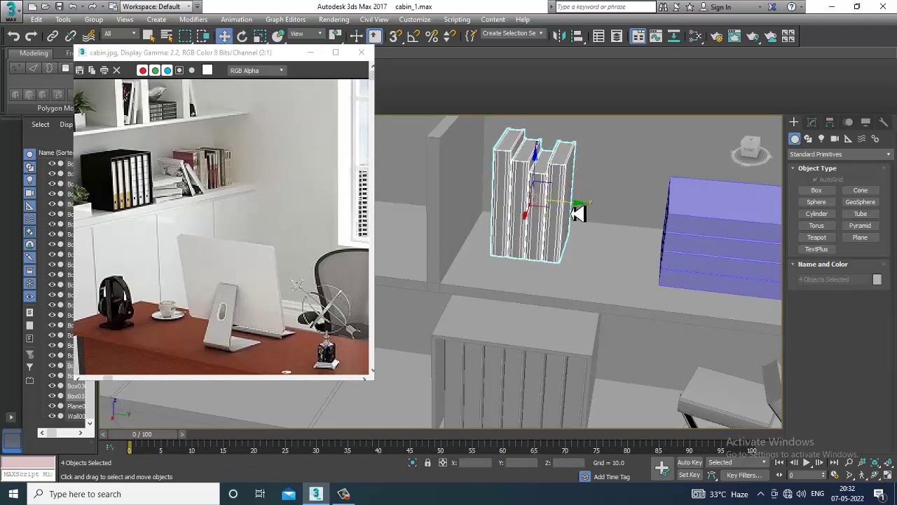
drag(570, 212, 541, 210)
- Compare the whole shelf unit with the reference photo and examine the L-shaped desk shown there
middle_drag(601, 346, 375, 285)
scroll(591, 287, down, 5)
middle_drag(176, 166, 175, 248)
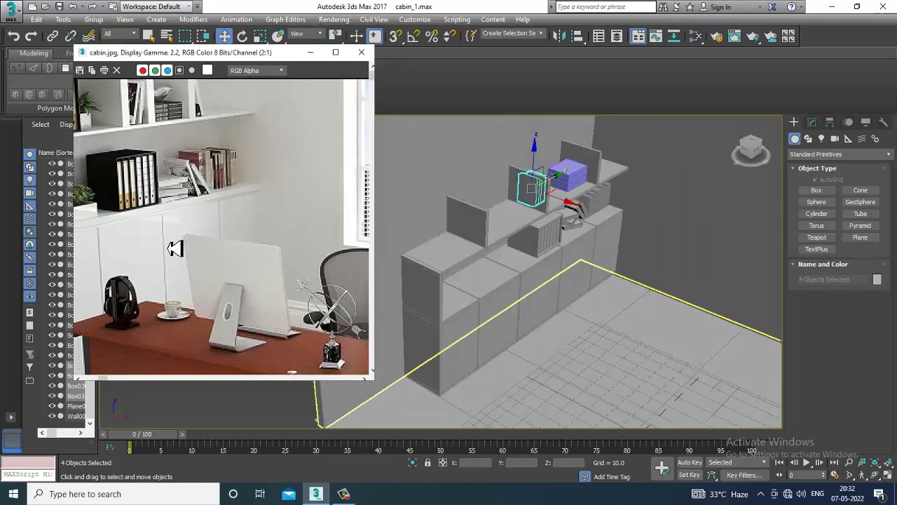
middle_drag(393, 244, 399, 244)
middle_drag(209, 187, 255, 279)
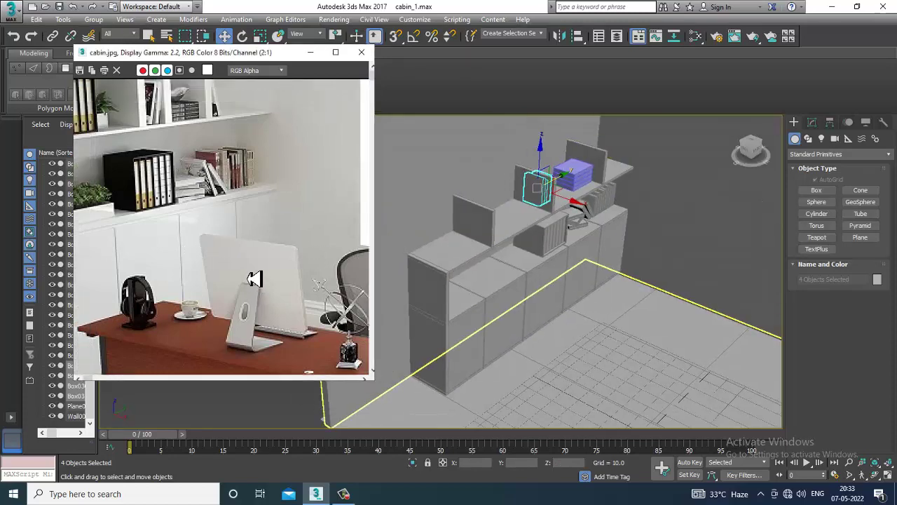
scroll(249, 270, down, 2)
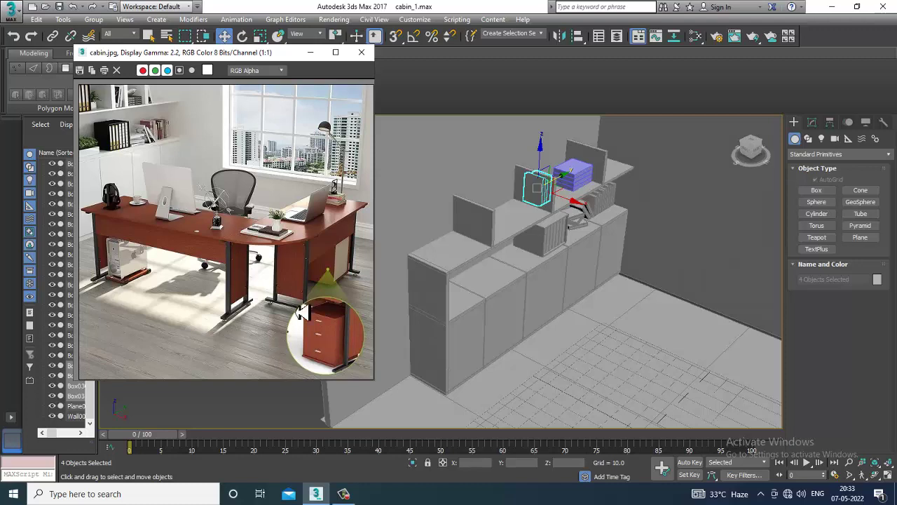
alt+middle_drag(661, 320, 477, 262)
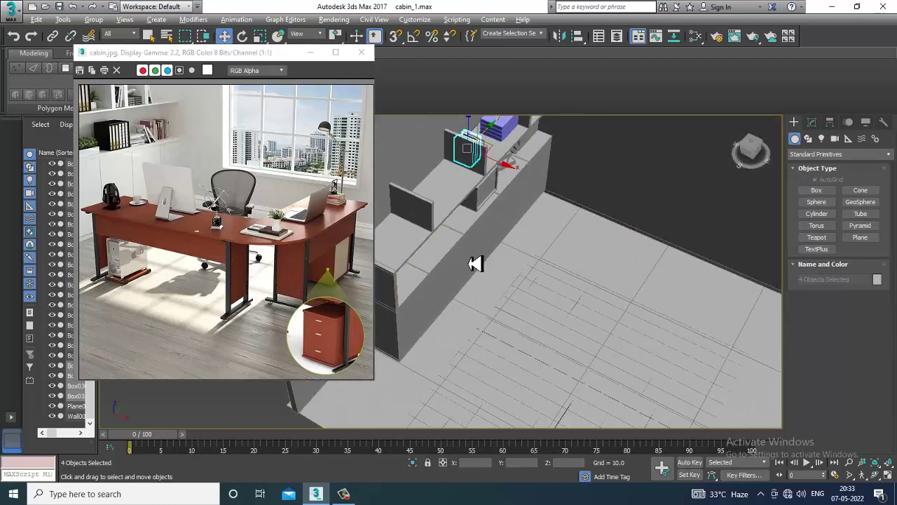
- In the top view, draw an L-shaped line on the floor with legs about 128 and 83 units long for the desk
key(alt+w)
right_click(418, 226)
key(alt+w)
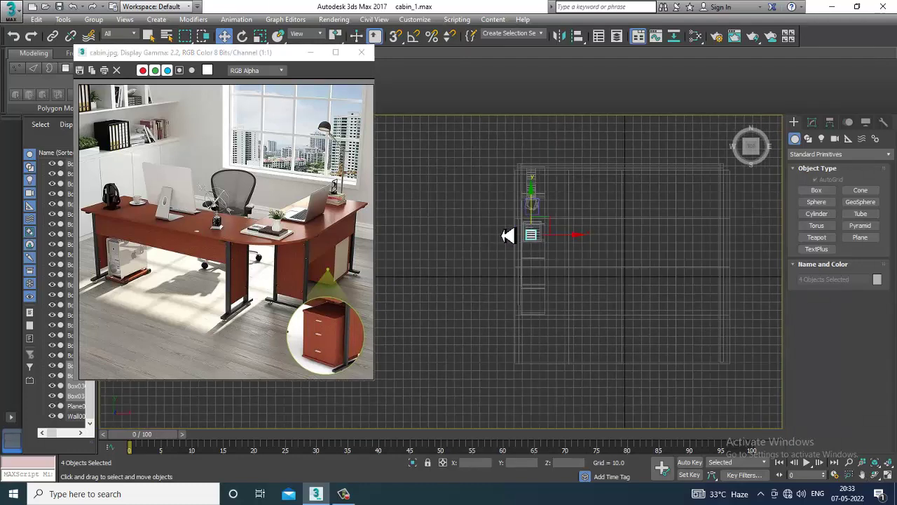
scroll(526, 253, up, 5)
scroll(540, 272, up, 3)
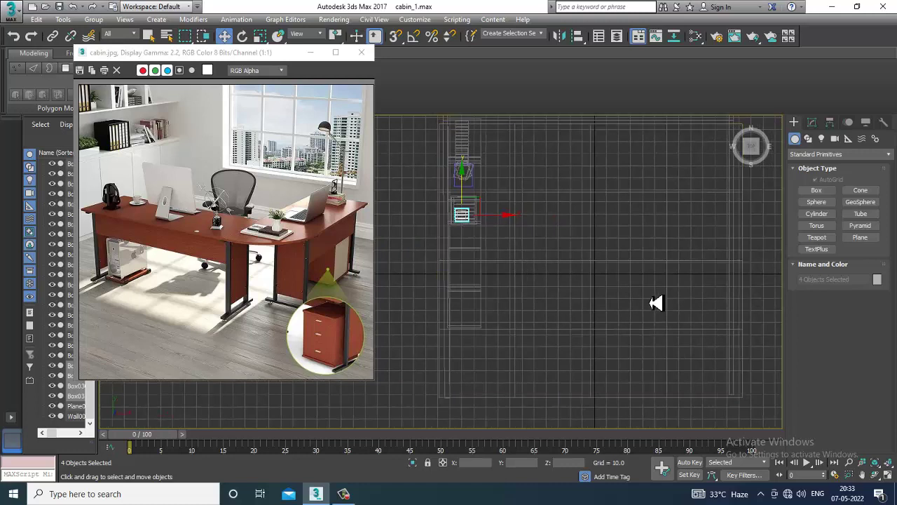
click(808, 140)
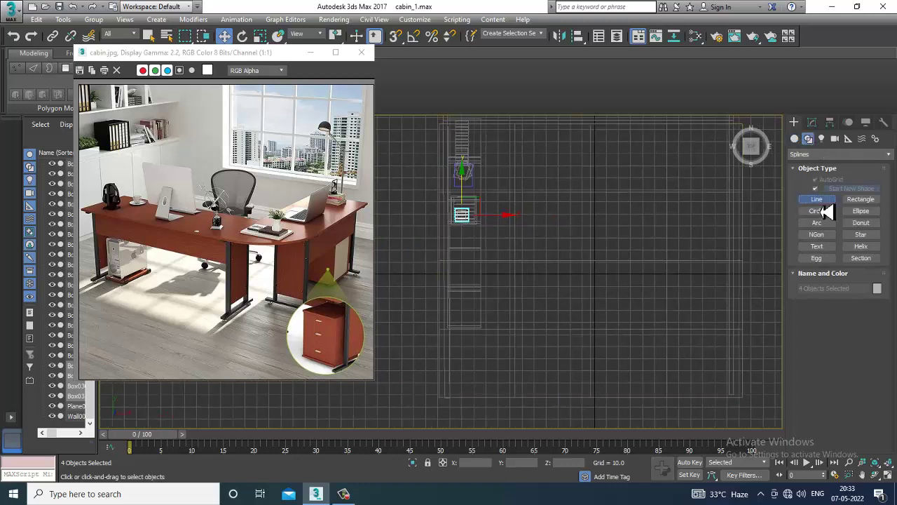
click(817, 199)
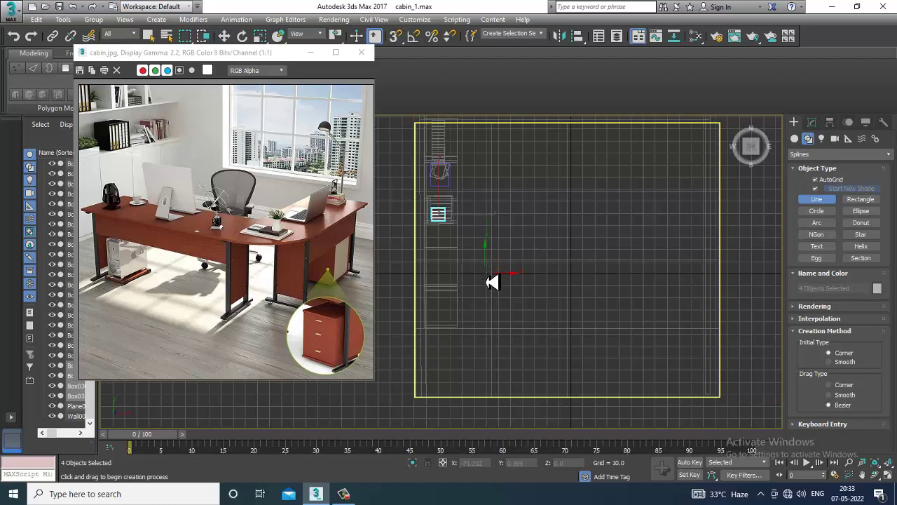
click(485, 273)
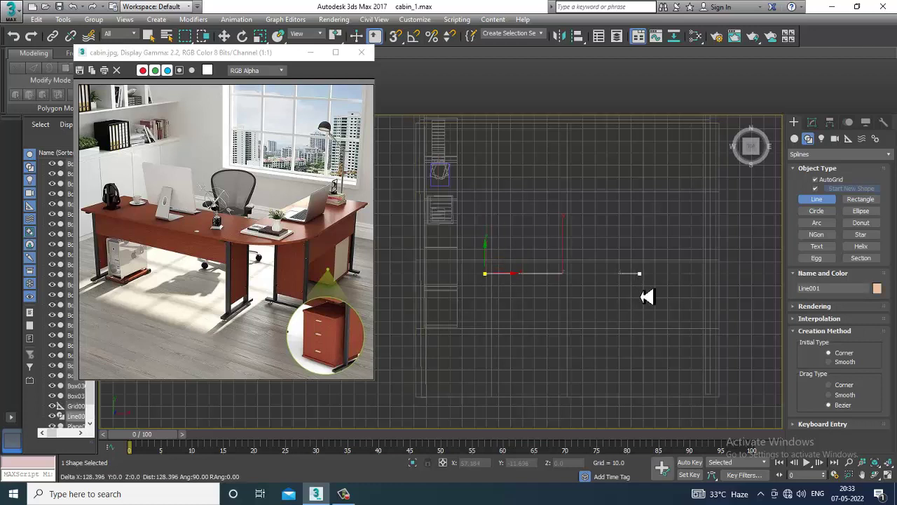
click(639, 274)
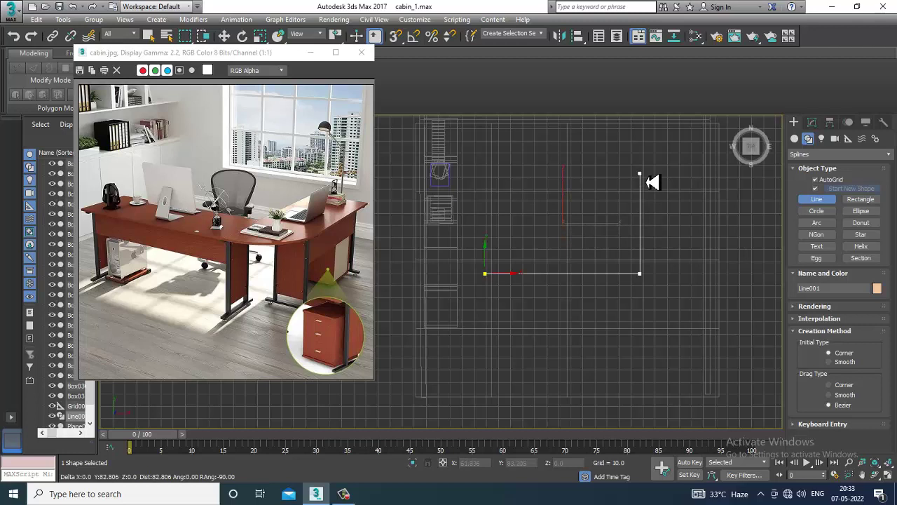
scroll(649, 182, up, 4)
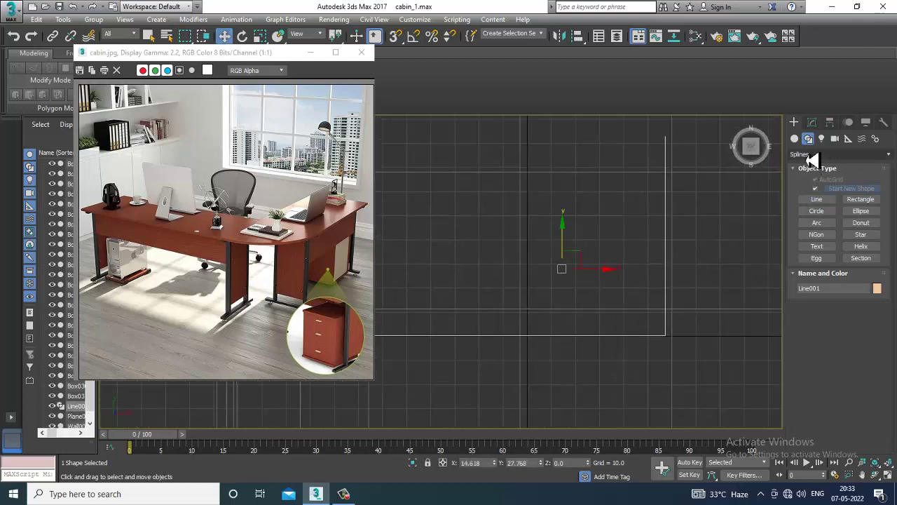
- Fillet the corner vertex of the L-shaped desk line so the two legs meet in a rounded bend
click(812, 123)
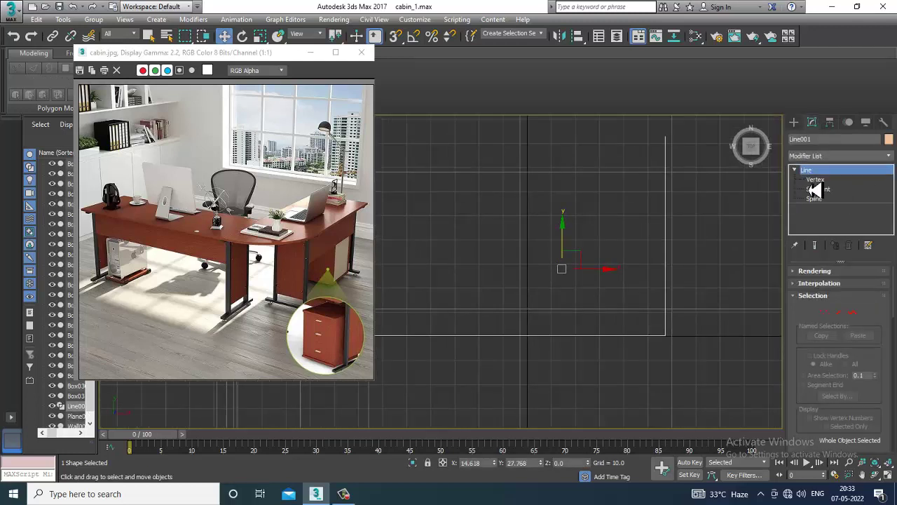
click(815, 180)
click(665, 337)
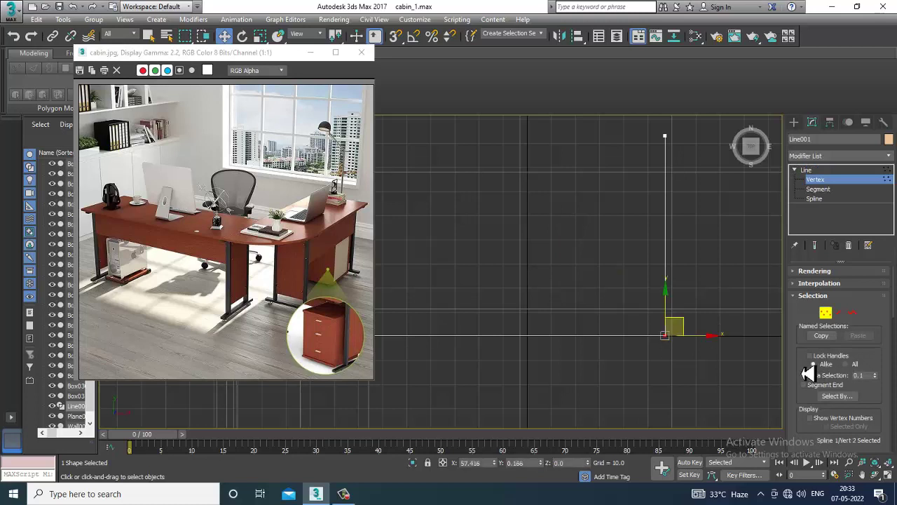
drag(809, 373, 839, 220)
drag(859, 350, 849, 207)
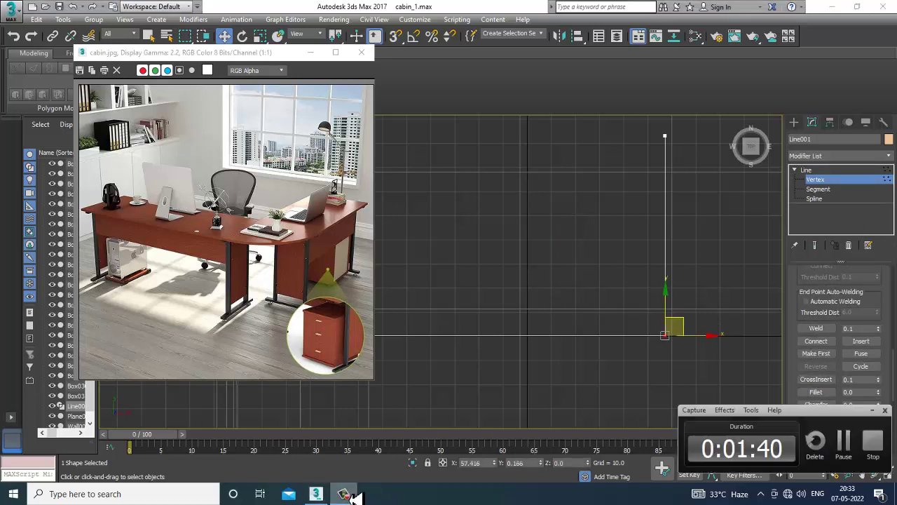
click(817, 392)
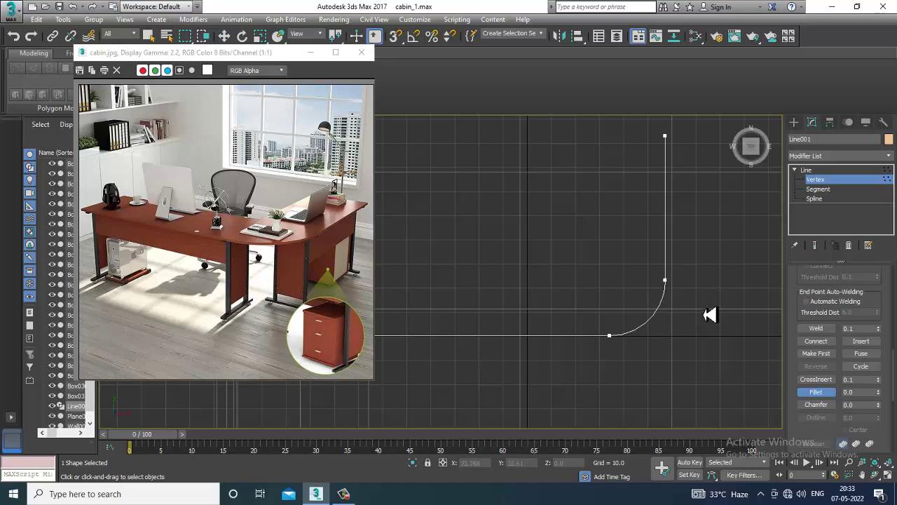
- Outline the whole L-shaped spline outward by about 25.35 units to form the closed desktop shape
click(826, 200)
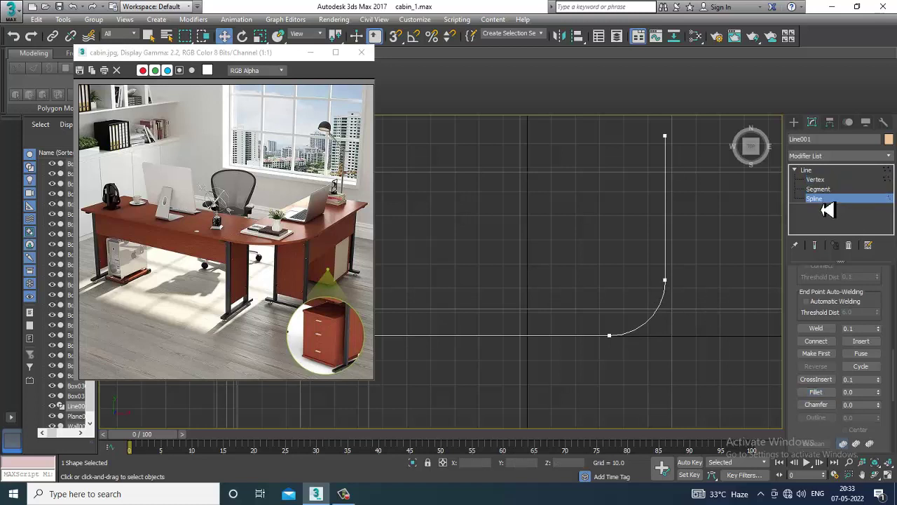
click(668, 297)
click(818, 418)
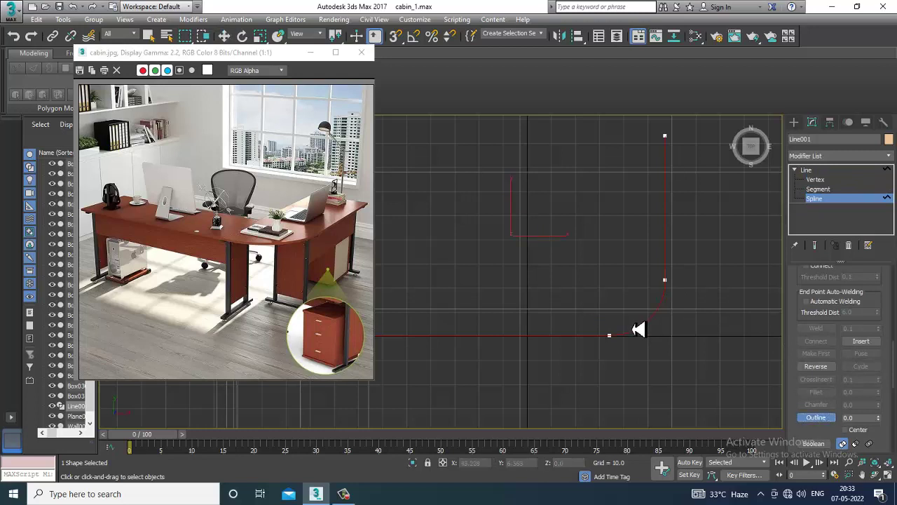
drag(646, 338, 737, 398)
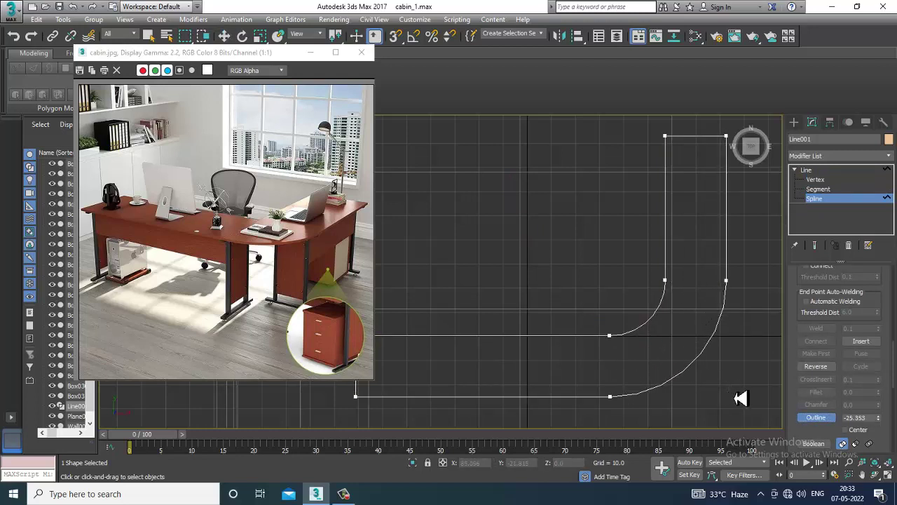
- In the perspective view, select the vertices of the desk outline's short leg and bend and move them about 14 units along negative X
scroll(717, 327, down, 2)
mouse_move(717, 327)
alt+middle_down()
mouse_move(684, 301)
mouse_move(693, 293)
mouse_move(655, 291)
mouse_move(667, 294)
alt+middle_up()
key(t)
key(alt+w)
click(693, 337)
key(alt+w)
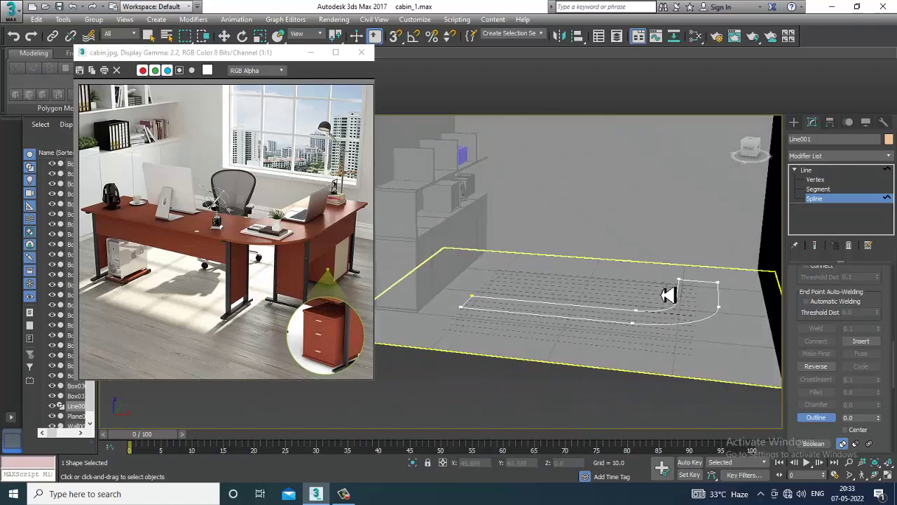
key(1)
drag(624, 267, 726, 328)
alt+middle_drag(701, 311, 680, 352)
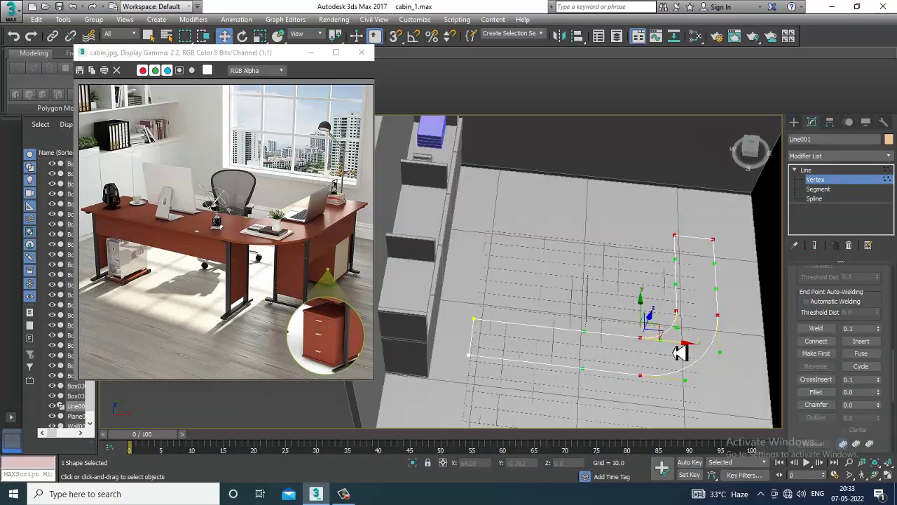
drag(680, 353, 660, 347)
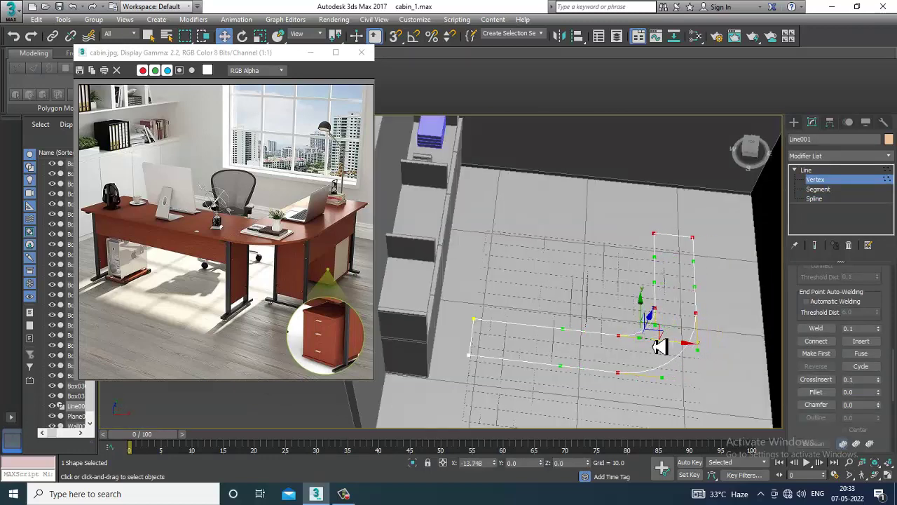
mouse_move(661, 347)
alt+middle_down()
mouse_move(655, 261)
mouse_move(666, 294)
mouse_move(673, 267)
mouse_move(691, 315)
mouse_move(517, 391)
mouse_move(667, 344)
alt+middle_up()
alt+middle_drag(741, 396, 701, 323)
click(842, 180)
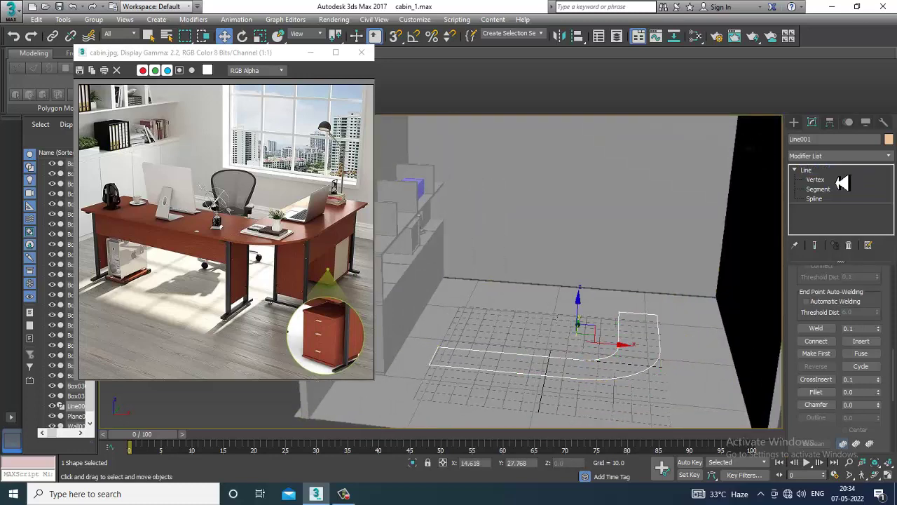
- Select the room's side-wall vertices opposite the shelves and move them outward along X by about 68 units
scroll(701, 218, down, 4)
click(705, 222)
middle_drag(705, 223, 679, 239)
key(1)
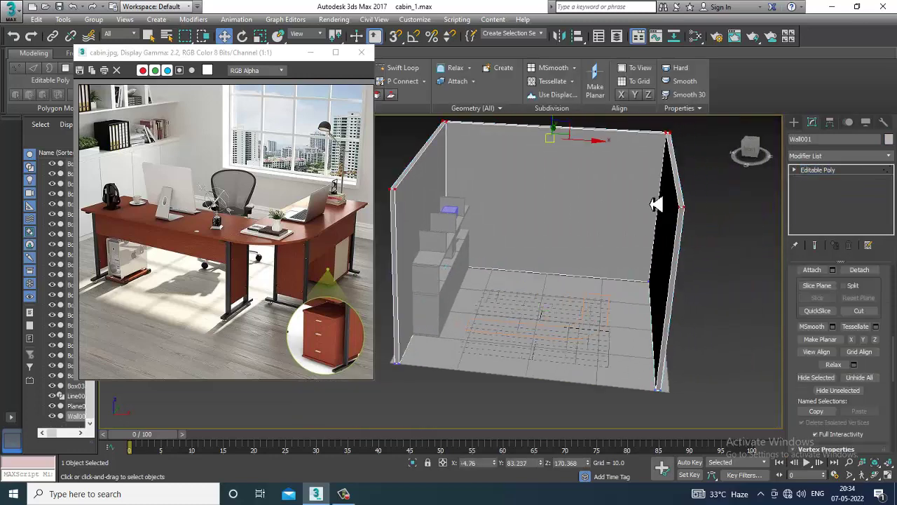
scroll(650, 198, down, 5)
drag(629, 148, 694, 210)
key(ctrl+z)
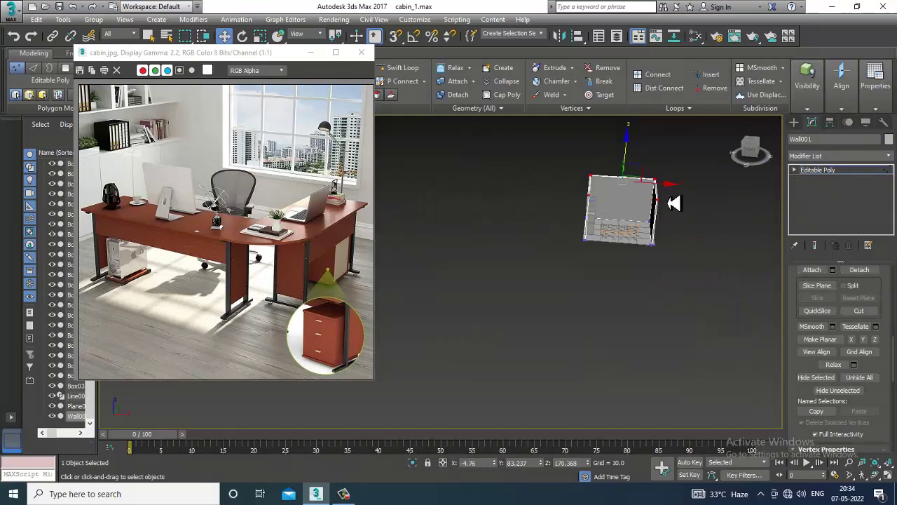
scroll(647, 252, up, 6)
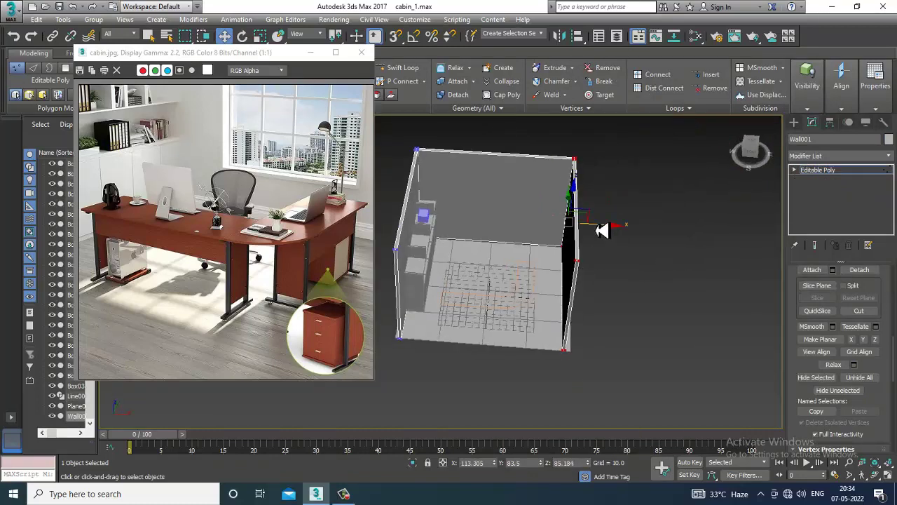
drag(604, 230, 643, 235)
click(850, 172)
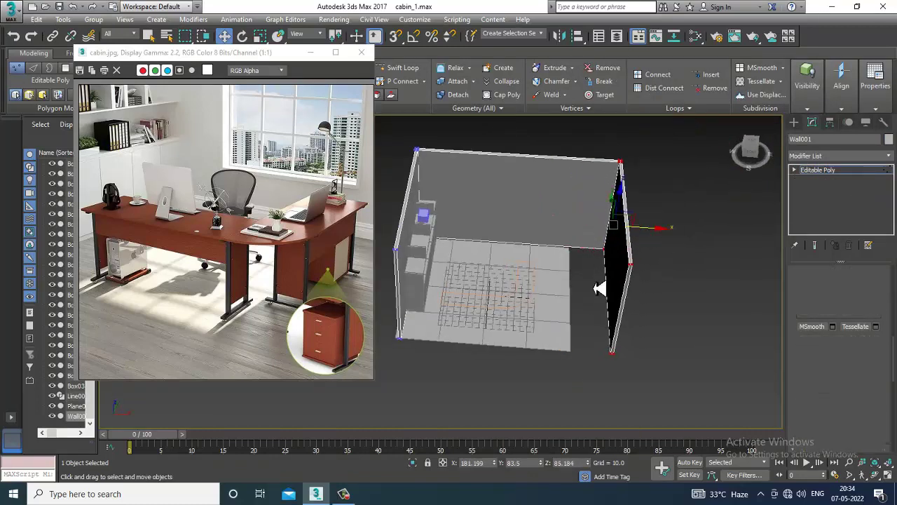
- Widen the floor plane to about 330 units and shift it along X to fit beneath the walls
click(544, 316)
alt+middle_drag(544, 316, 551, 300)
drag(880, 311, 873, 273)
alt+middle_drag(638, 328, 631, 347)
drag(534, 291, 563, 307)
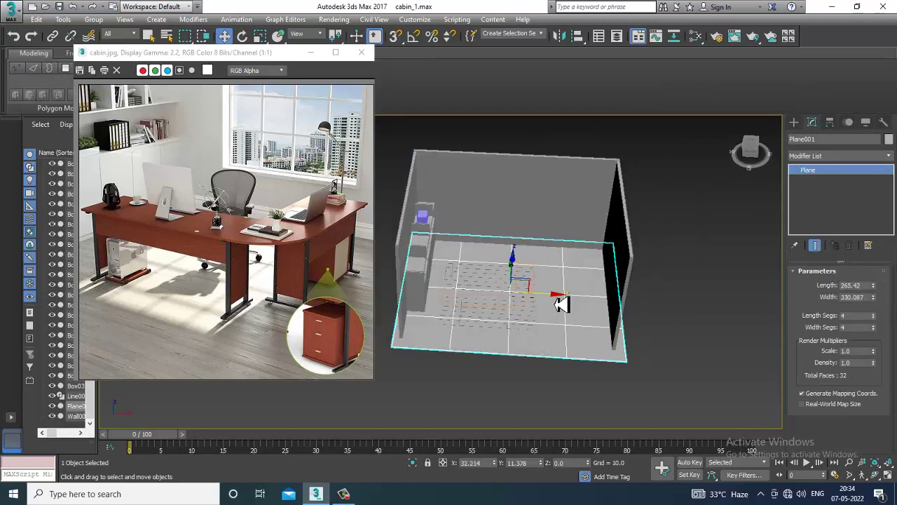
- Select the desk outline and raise it above the floor to a Z height of about 31.27 units
scroll(501, 306, up, 4)
mouse_move(563, 307)
alt+middle_down()
mouse_move(502, 303)
mouse_move(552, 320)
alt+middle_up()
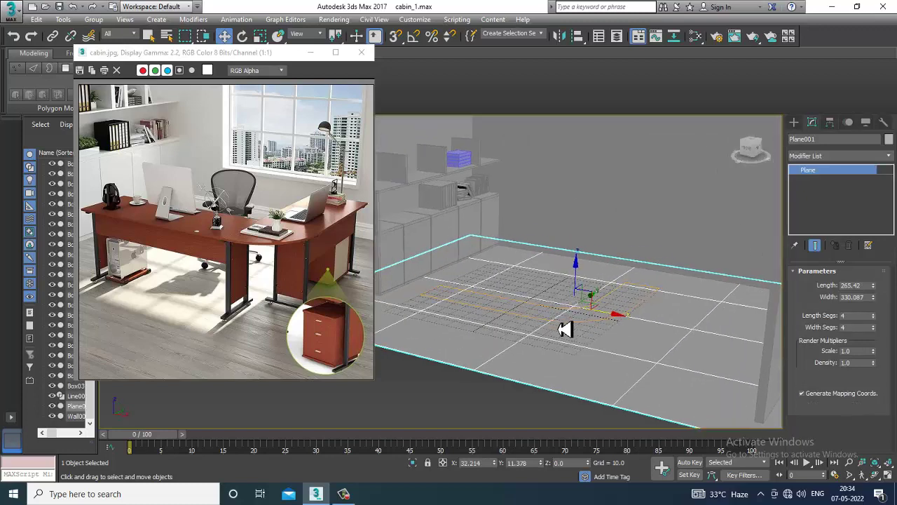
click(566, 331)
click(571, 274)
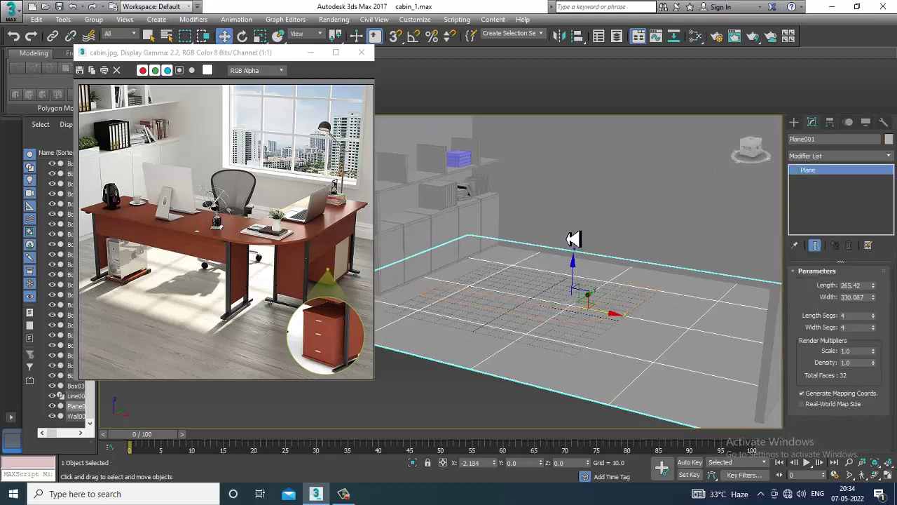
click(580, 327)
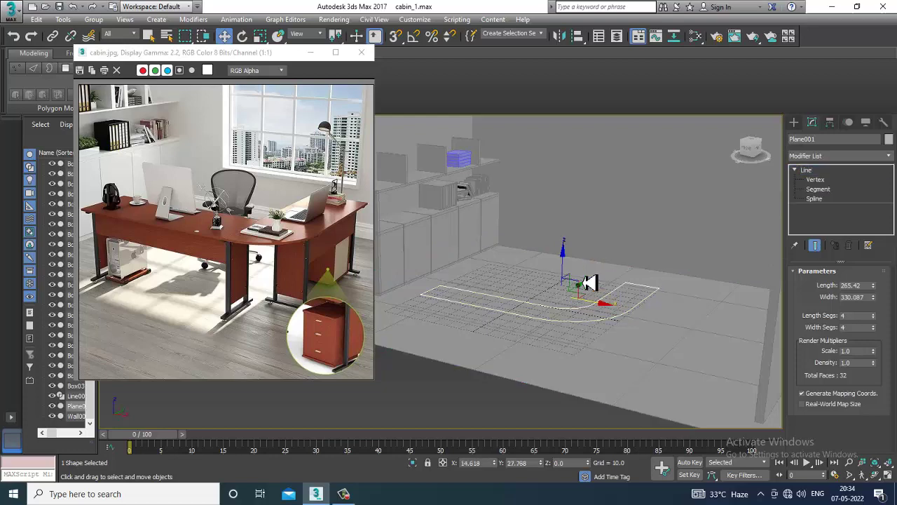
drag(569, 277, 565, 234)
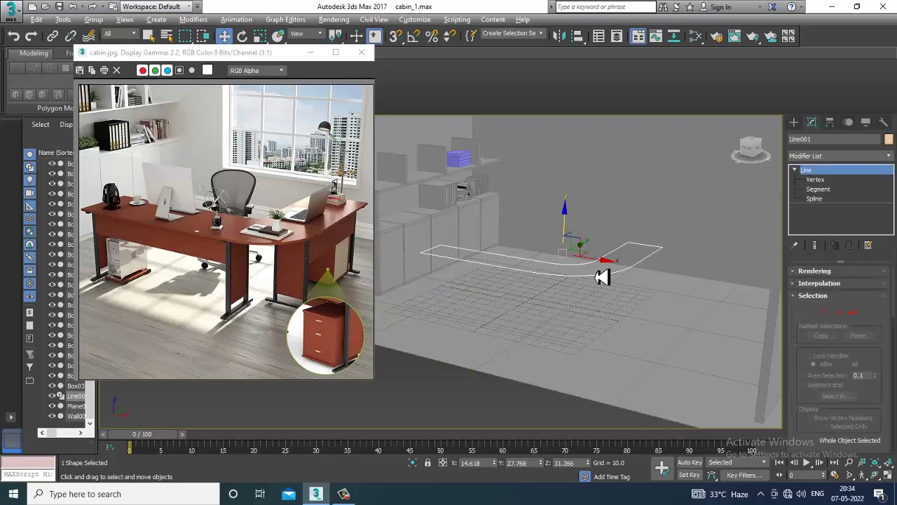
- Apply an Extrude modifier to the desk outline with an amount of 1.5 to make the desktop
alt+middle_drag(596, 276, 727, 282)
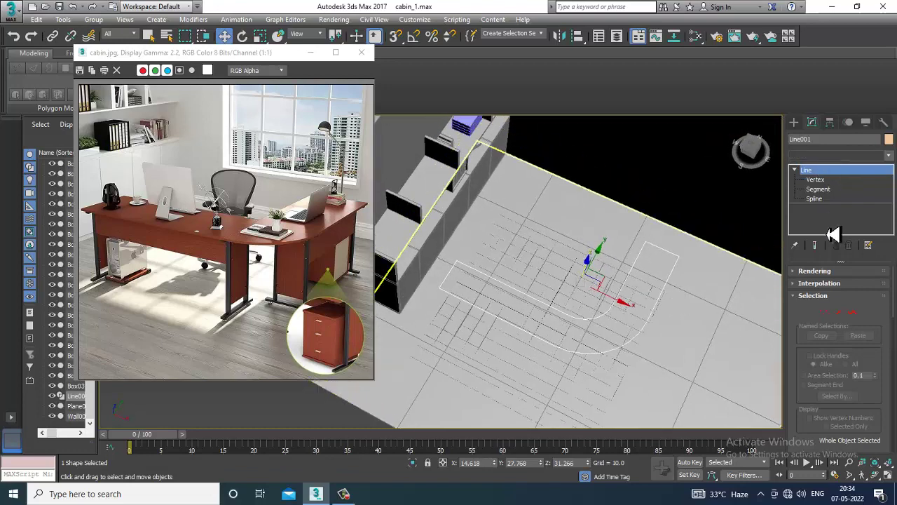
text(ex)
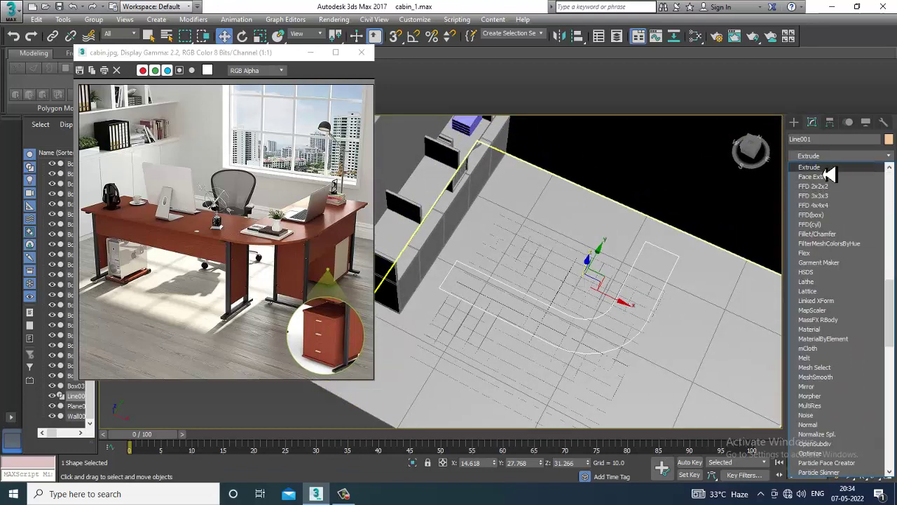
click(826, 171)
alt+middle_drag(645, 364, 639, 320)
scroll(638, 321, up, 3)
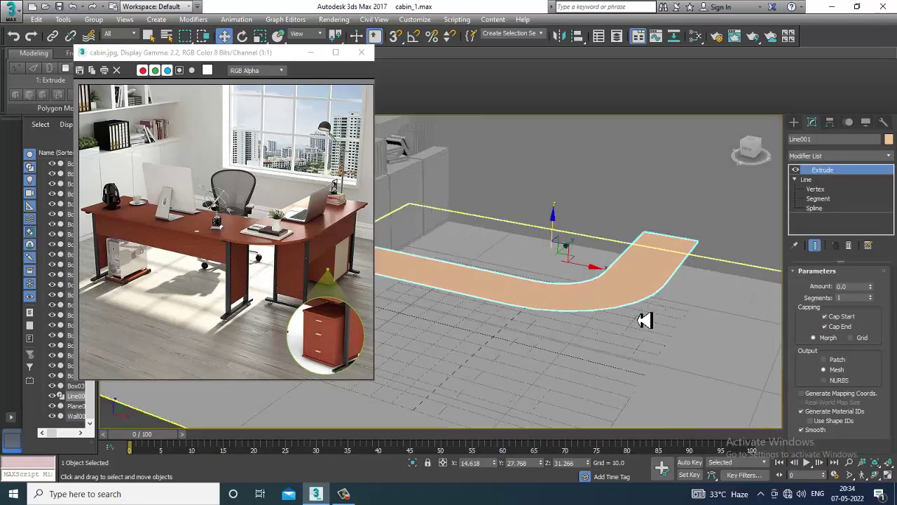
drag(875, 294, 878, 290)
alt+middle_drag(691, 310, 757, 280)
click(871, 288)
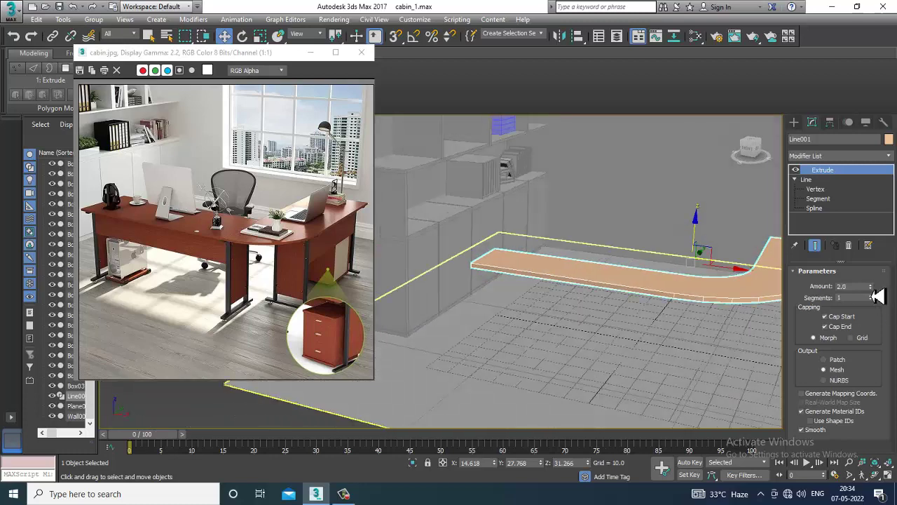
click(872, 288)
- Compare the desktop's free end with the enlarged reference photo and convert the desktop to an Editable Poly
middle_drag(585, 280, 641, 281)
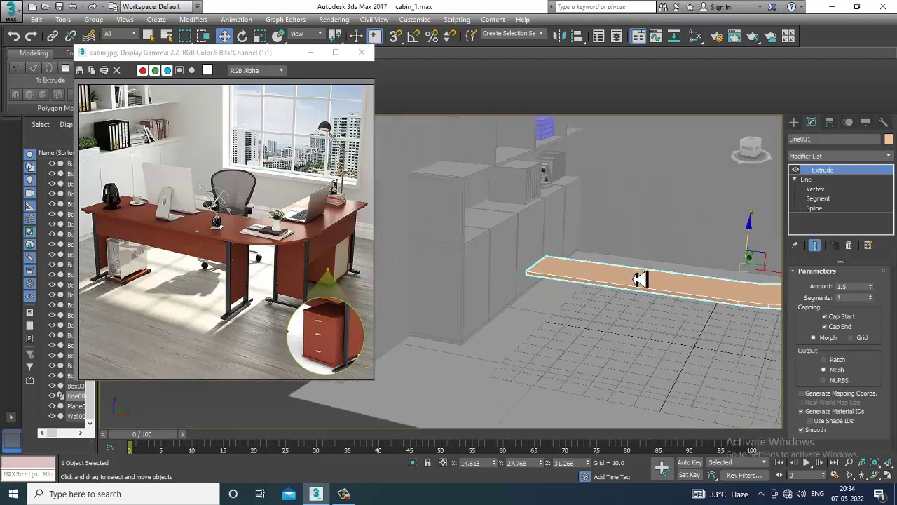
scroll(641, 280, up, 2)
scroll(137, 251, up, 2)
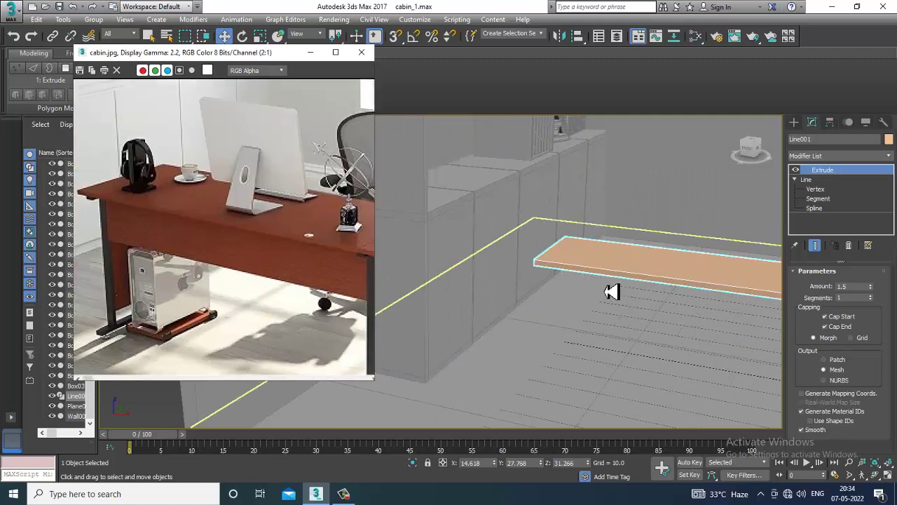
right_click(608, 256)
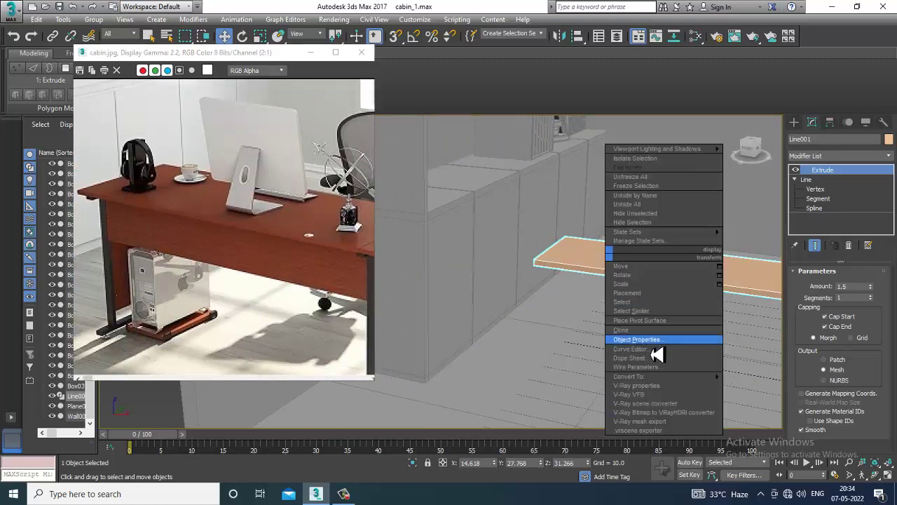
mouse_move(715, 376)
click(764, 378)
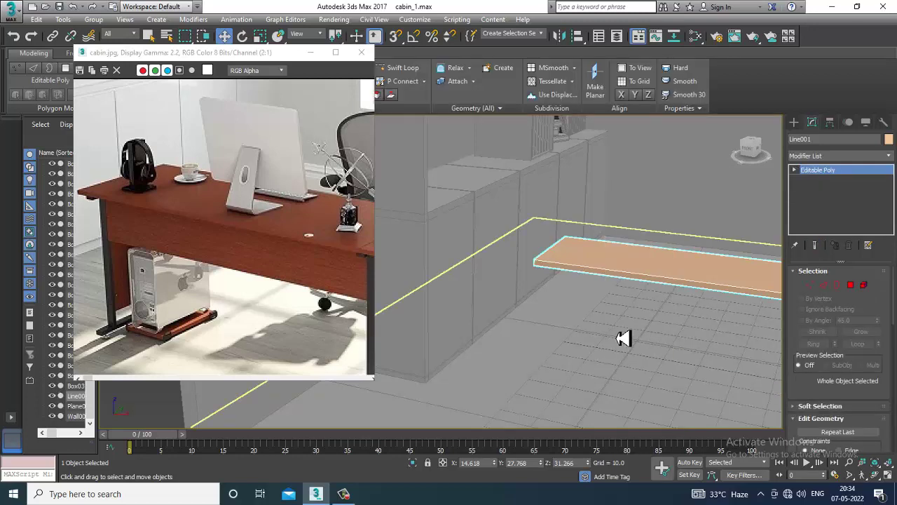
- In the top view, create a narrow box about 28.6 units long and 1.7 wide across the desktop's free end, and inspect it in perspective
alt+middle_drag(624, 339, 603, 338)
key(alt+w)
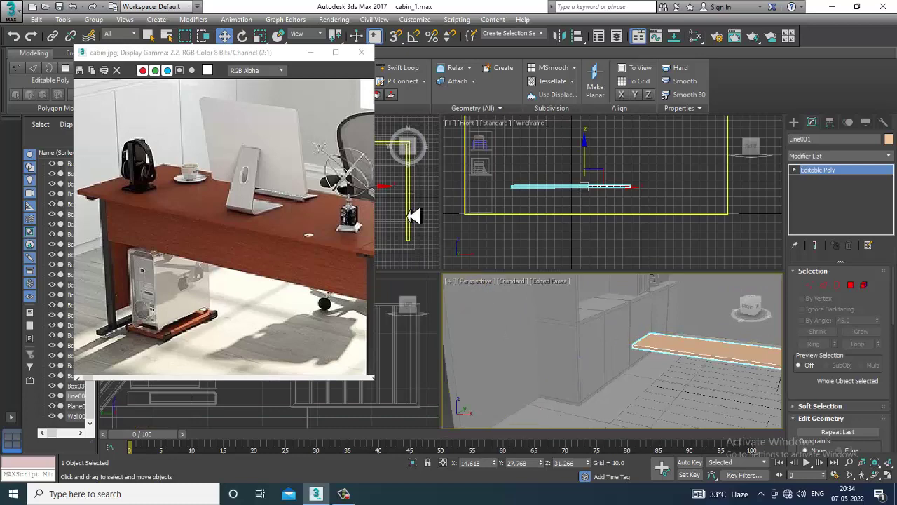
right_click(411, 216)
key(alt+w)
scroll(557, 290, up, 6)
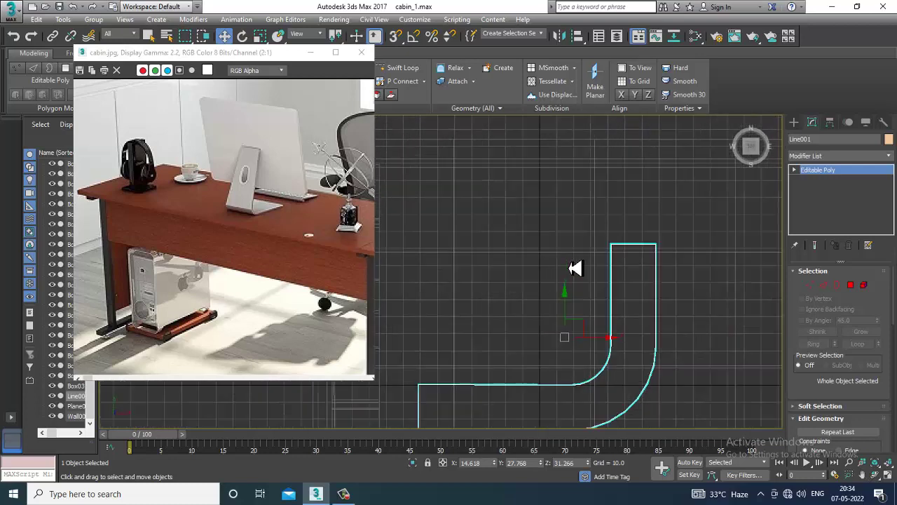
middle_drag(622, 288, 623, 304)
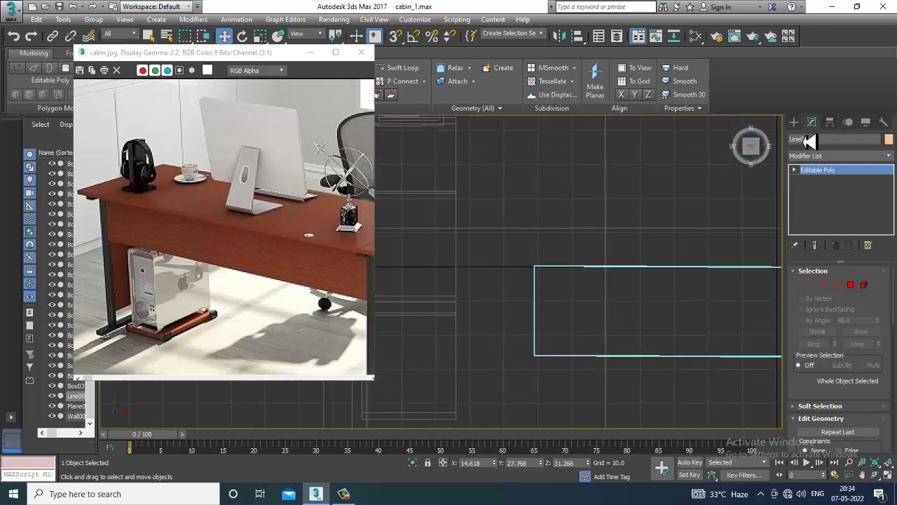
click(795, 122)
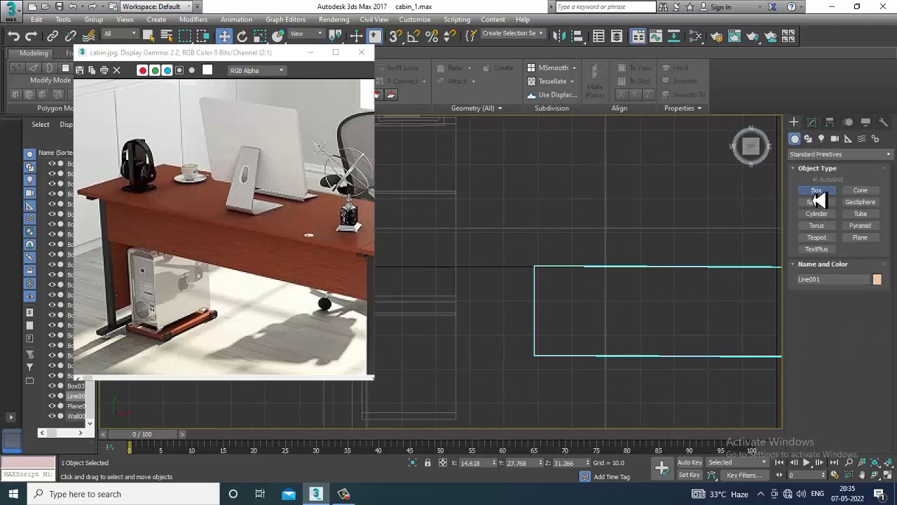
click(817, 192)
scroll(561, 280, up, 3)
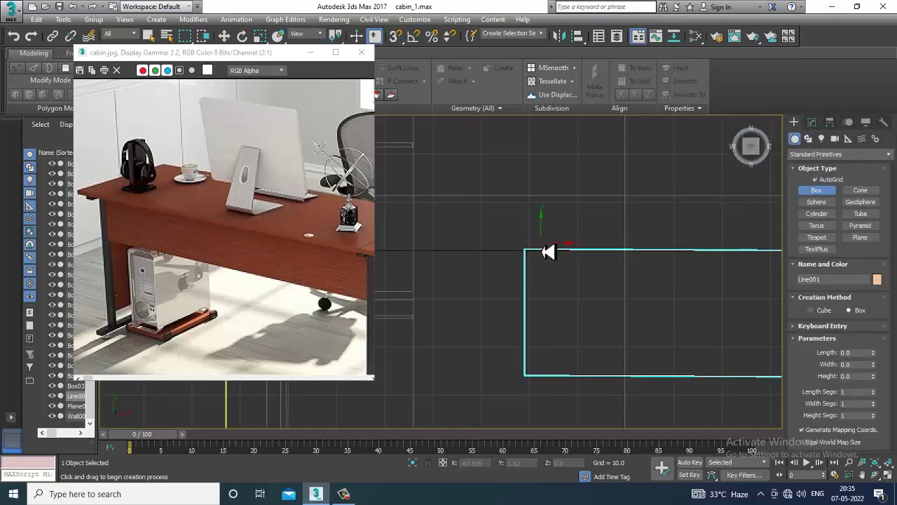
drag(549, 252, 557, 390)
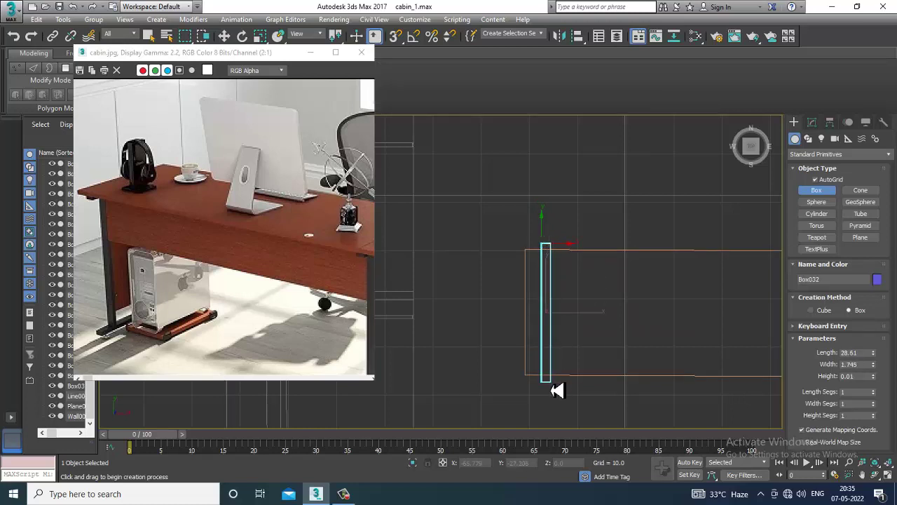
key(w)
key(alt+w)
right_click(631, 388)
key(z)
key(alt+w)
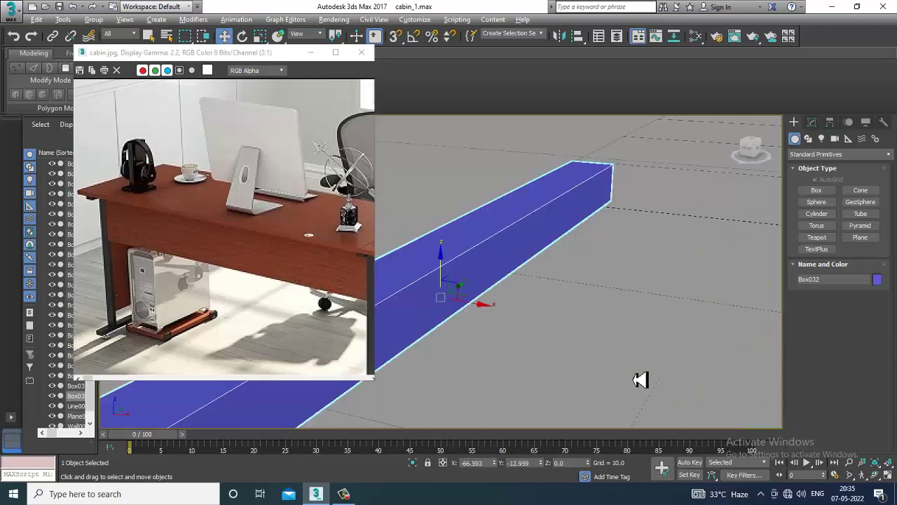
- Raise the narrow box slightly off the floor to a Z height of about 0.9
scroll(631, 377, down, 6)
scroll(626, 361, down, 4)
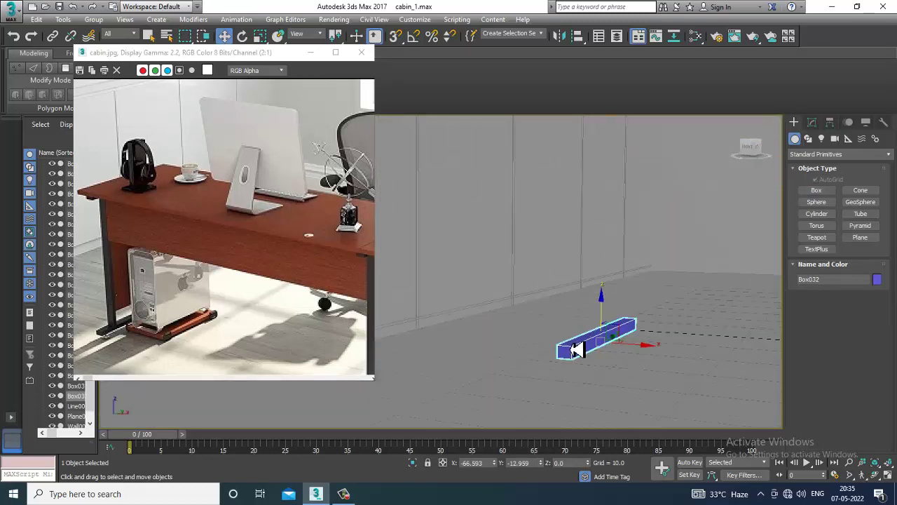
drag(603, 314, 604, 310)
mouse_move(603, 310)
alt+middle_down()
mouse_move(600, 334)
mouse_move(608, 323)
alt+middle_up()
- Convert the narrow box to an Editable Poly and add two Swift Loop cuts near each of its ends in the top view
key(alt+w)
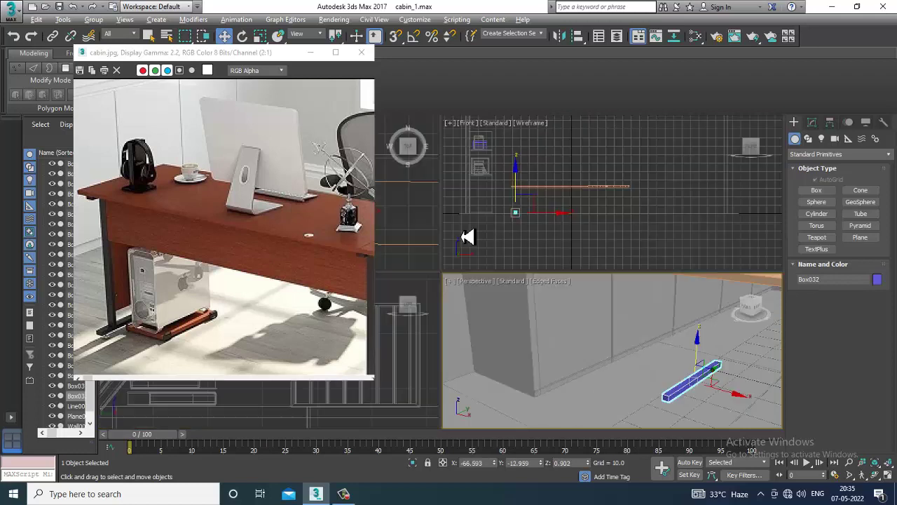
middle_click(434, 220)
key(alt+w)
scroll(545, 260, up, 5)
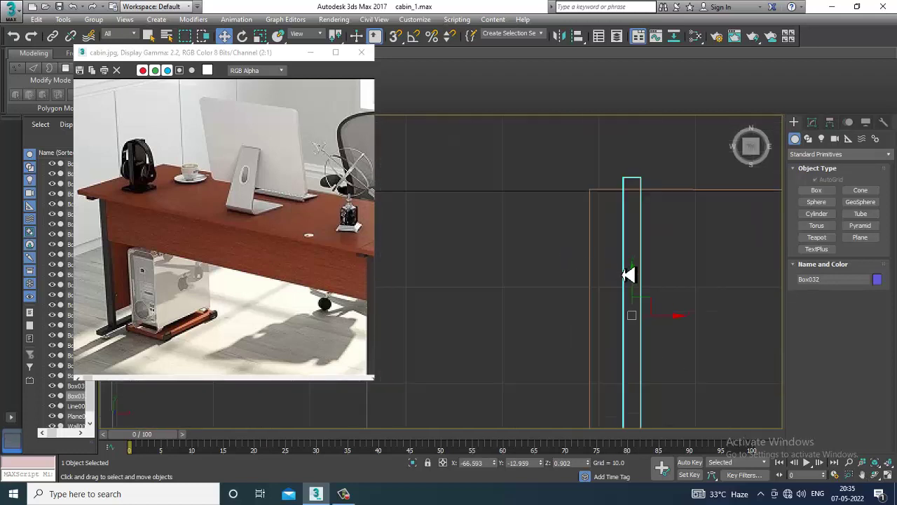
click(812, 122)
right_click(806, 170)
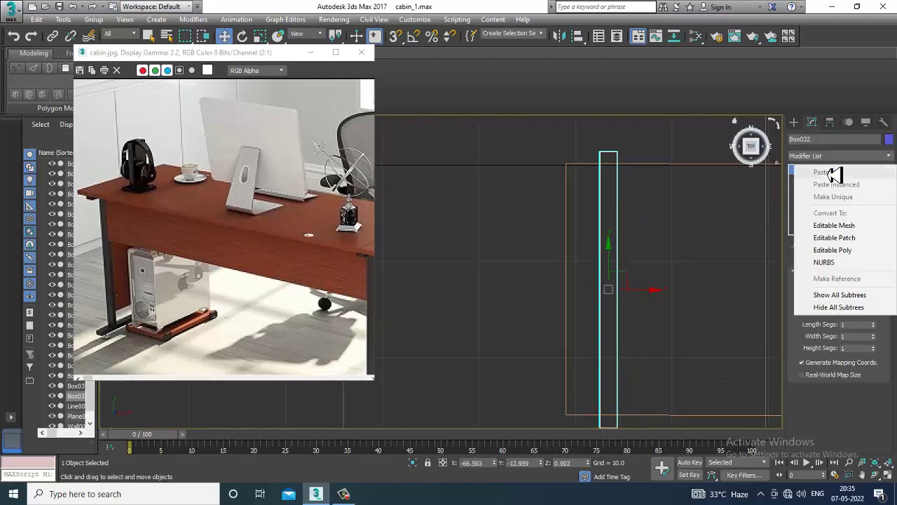
click(831, 246)
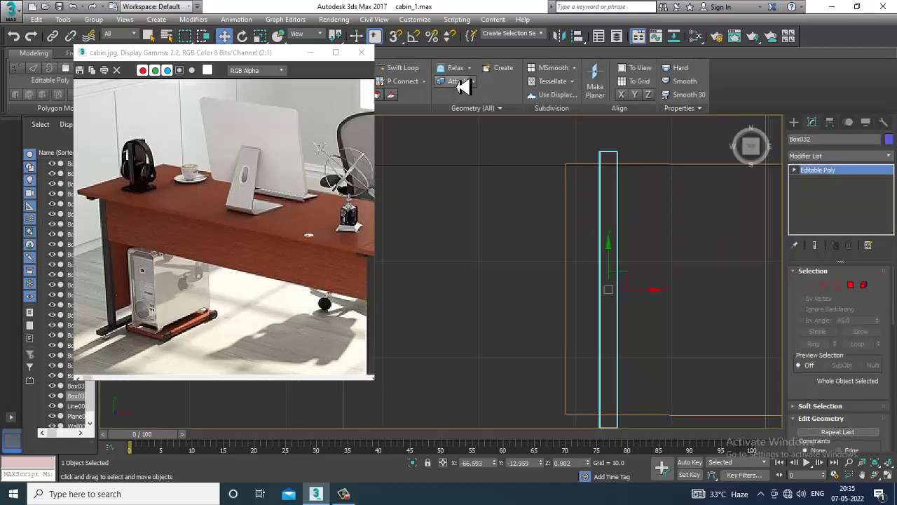
click(418, 70)
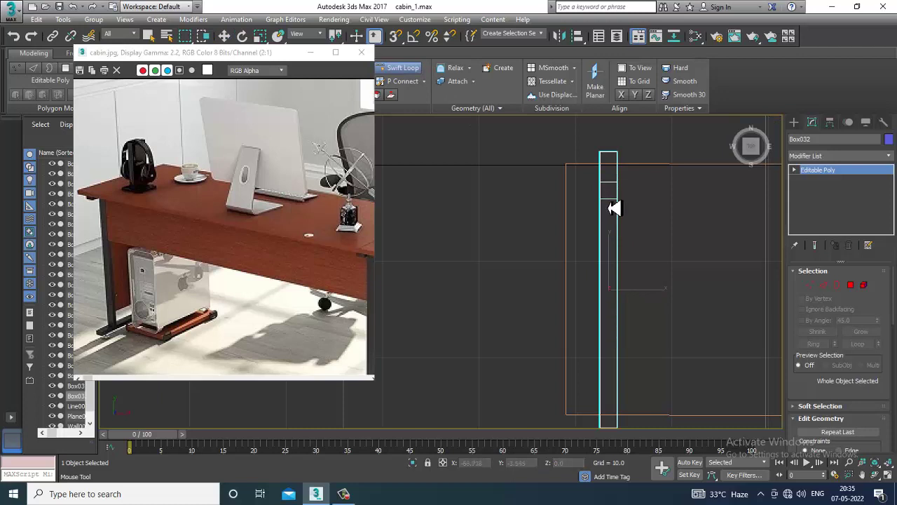
middle_drag(651, 333, 630, 257)
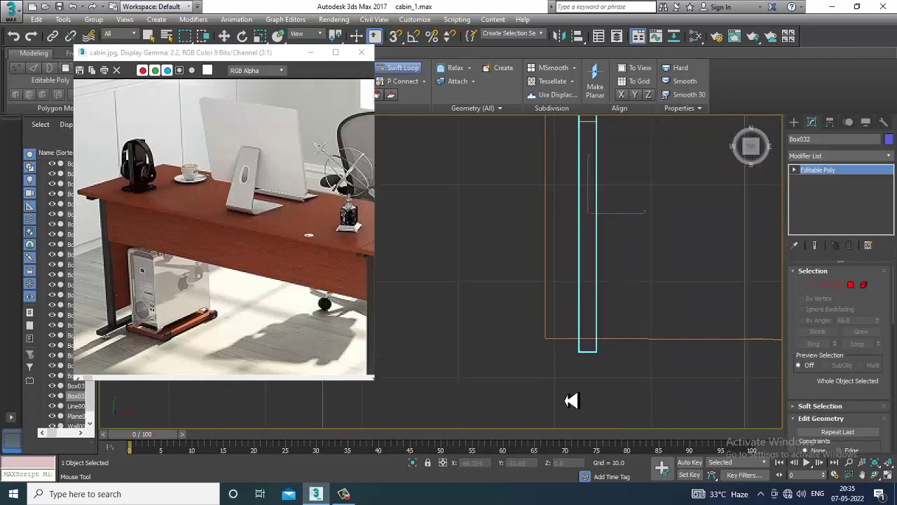
middle_drag(597, 340, 597, 363)
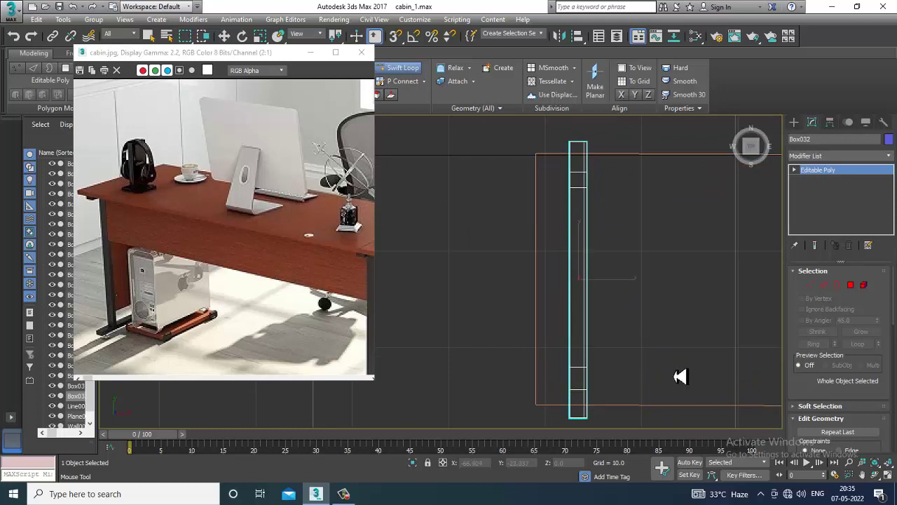
- Select the four vertices of the inner edge loop near the bar's front end and adjust the loop's position
key(1)
key(w)
drag(548, 351, 619, 383)
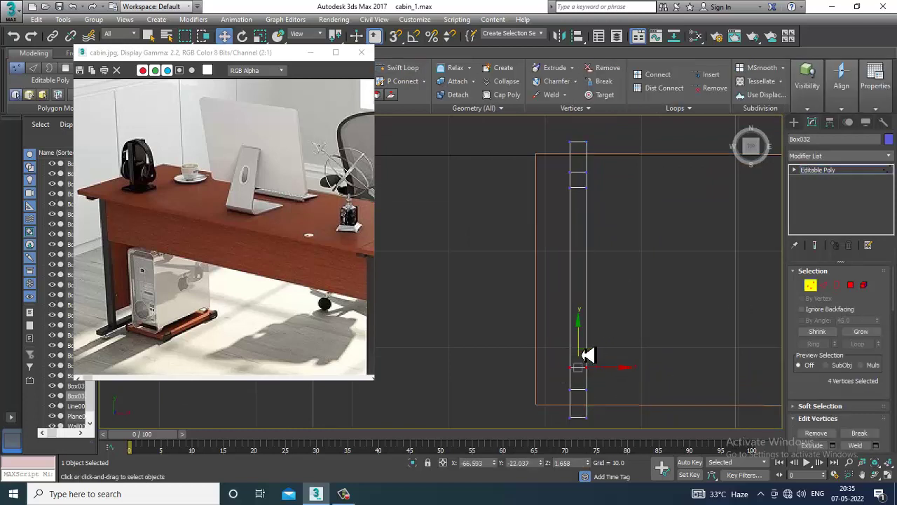
- Select the two top polygons between the paired loops and extrude them up to the desktop with a height of 29.621
click(851, 286)
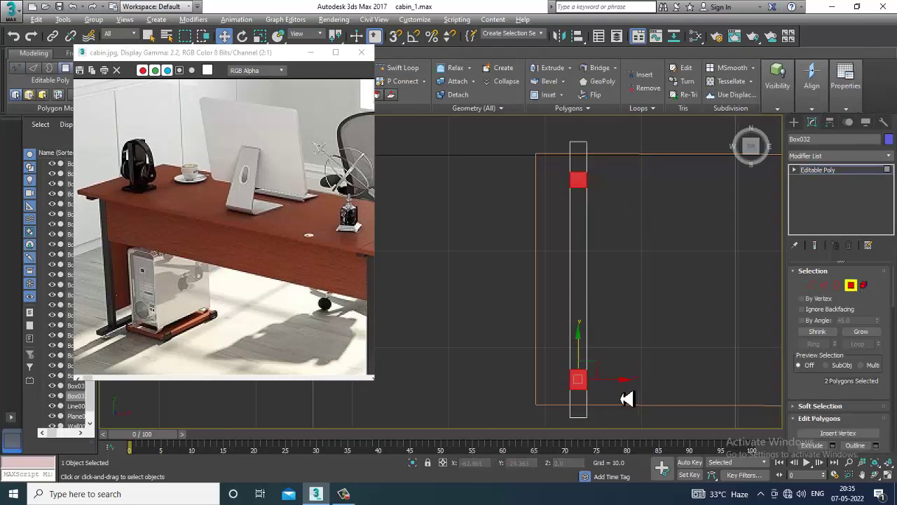
key(alt+w)
right_click(662, 381)
key(alt+w)
middle_drag(671, 359, 673, 392)
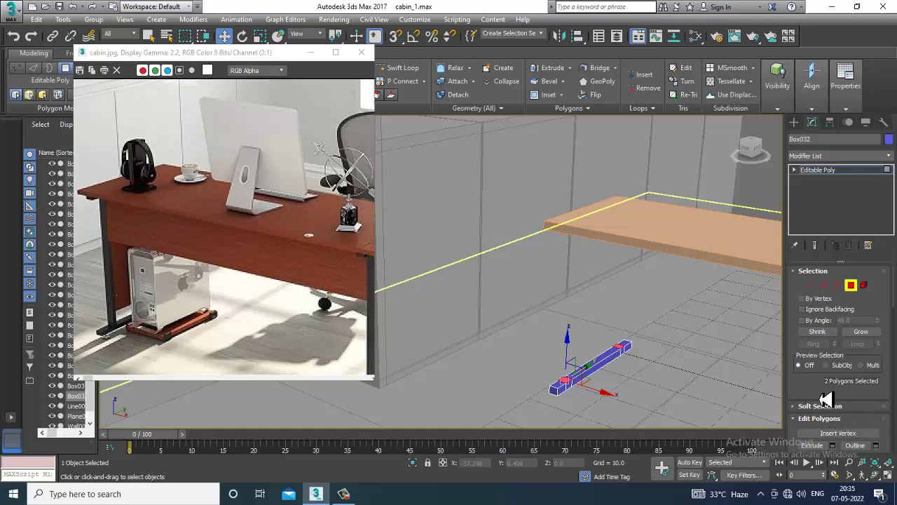
scroll(826, 398, down, 3)
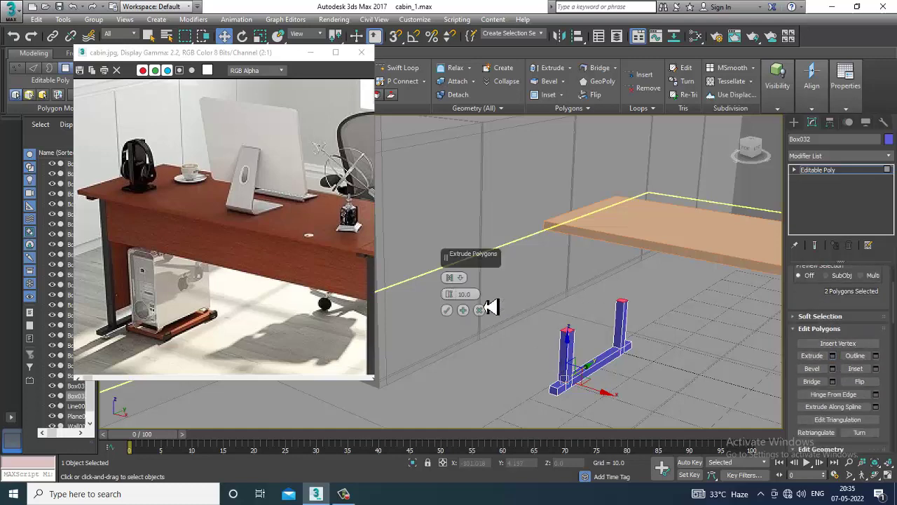
drag(454, 298, 457, 224)
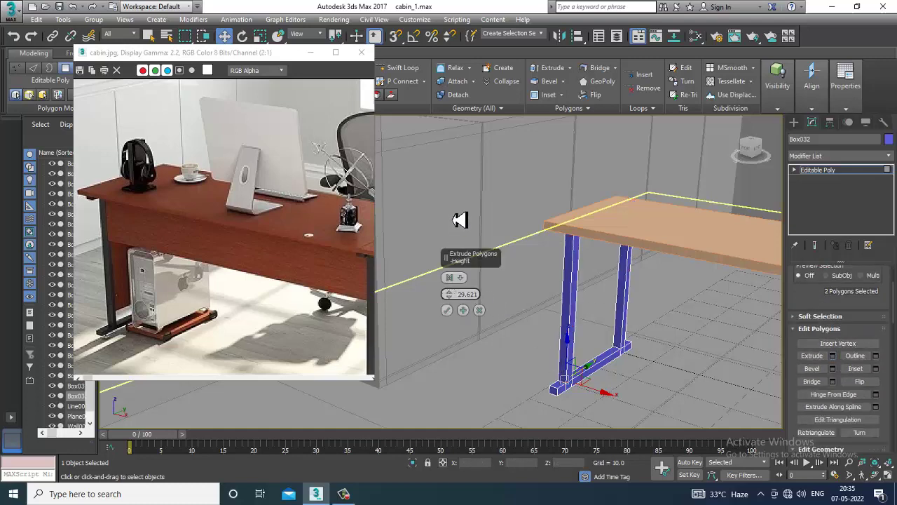
alt+middle_drag(655, 384, 624, 329)
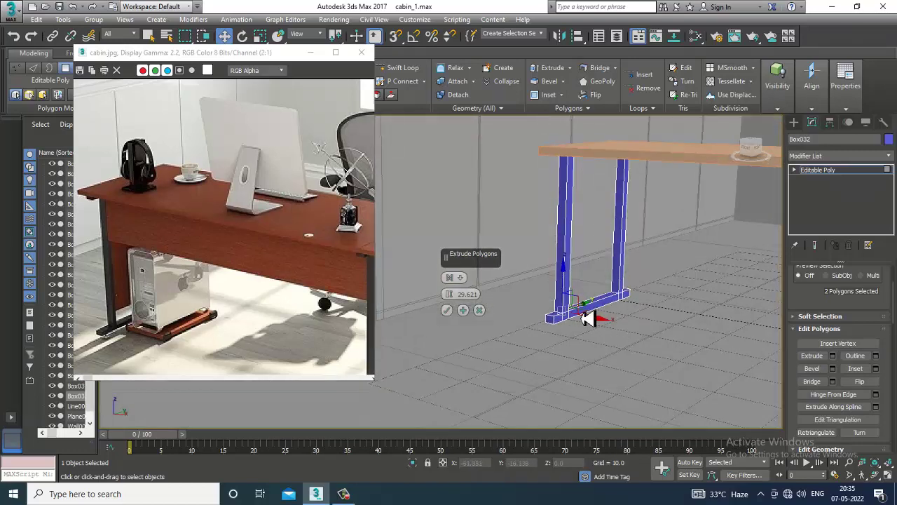
click(447, 309)
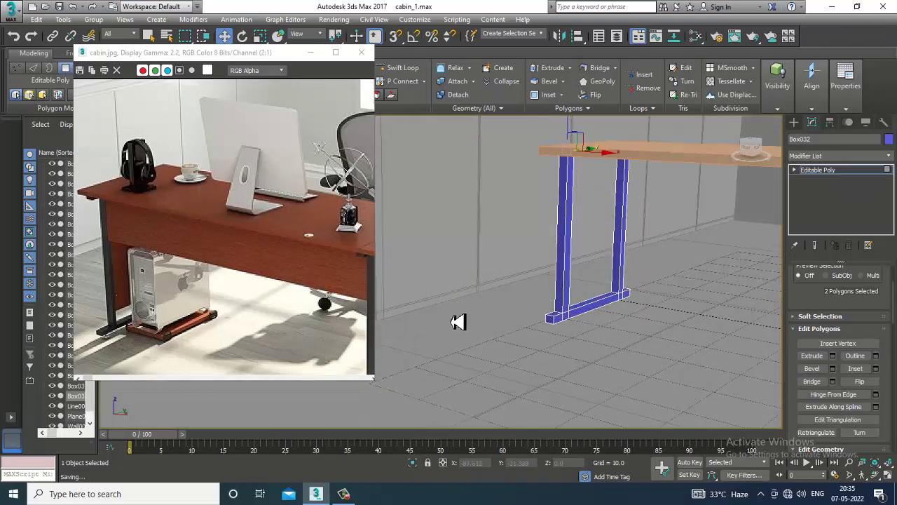
- Leave polygon editing and compare the leg frame and desktop with the desk supports and feet in the reference photo
alt+middle_drag(466, 322, 505, 298)
scroll(245, 304, down, 2)
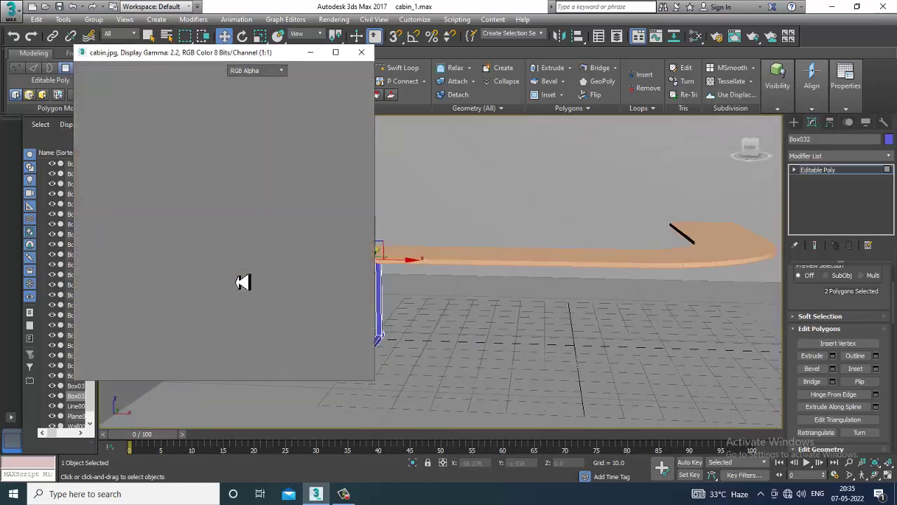
scroll(248, 276, up, 1)
mouse_move(633, 306)
alt+middle_down()
mouse_move(669, 315)
mouse_move(615, 311)
mouse_move(626, 305)
alt+middle_up()
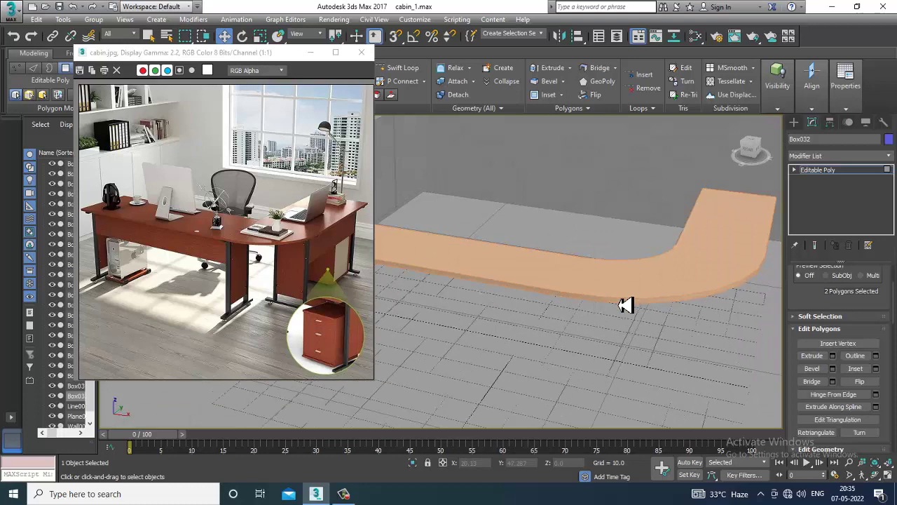
click(835, 173)
mouse_move(428, 349)
middle_down()
mouse_move(534, 354)
mouse_move(444, 347)
middle_up()
click(153, 302)
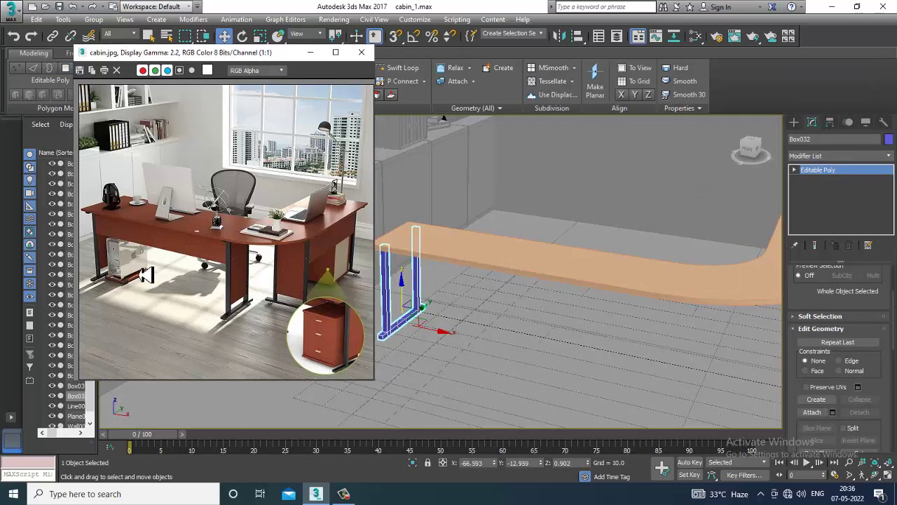
scroll(123, 259, up, 1)
scroll(171, 275, down, 1)
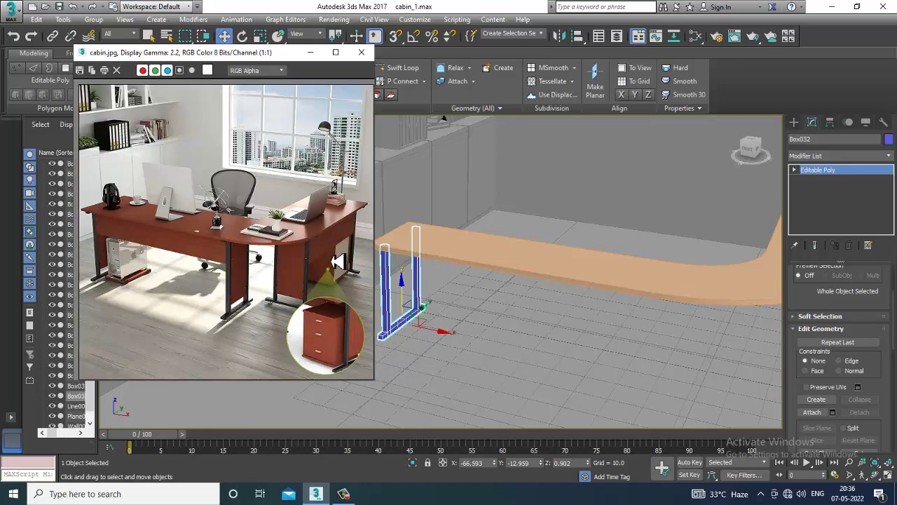
scroll(120, 275, up, 1)
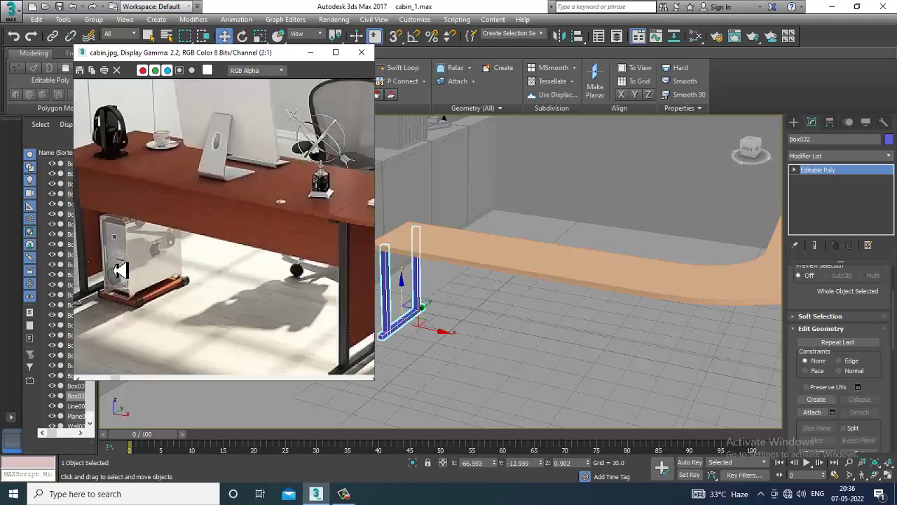
middle_drag(464, 332, 561, 307)
scroll(587, 301, up, 3)
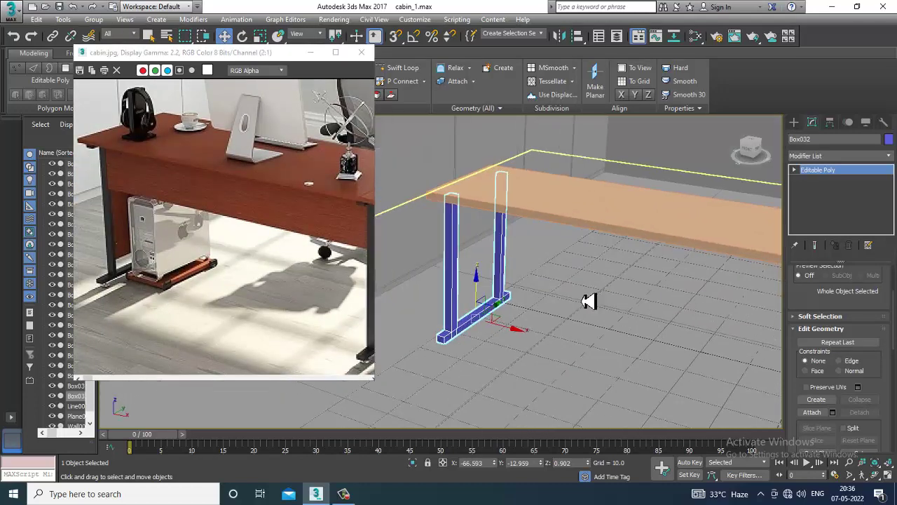
- In the top view, create a small cylinder about 0.51 in radius and 0.34 high on the foot bar's front end
click(796, 123)
click(820, 216)
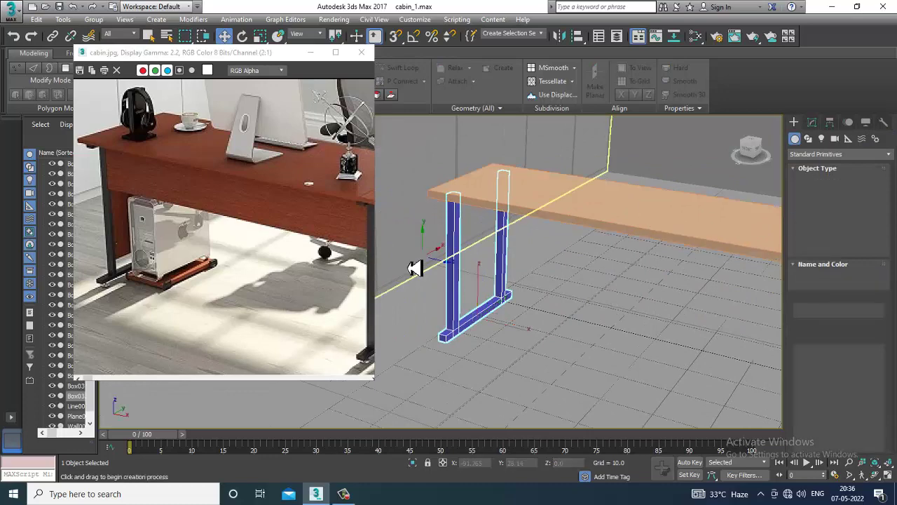
key(alt+w)
middle_click(394, 234)
key(alt+w)
middle_drag(549, 259, 475, 255)
middle_drag(474, 387, 480, 307)
scroll(477, 321, up, 5)
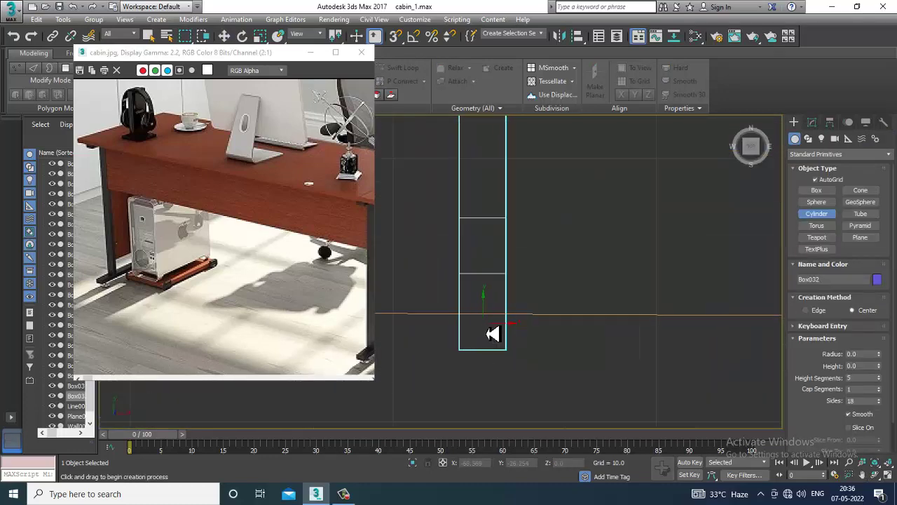
drag(483, 323, 499, 342)
click(496, 332)
key(w)
- Move the cylinder down below the foot bar to a Z height of about 0.106
key(alt+w)
middle_click(577, 357)
key(z)
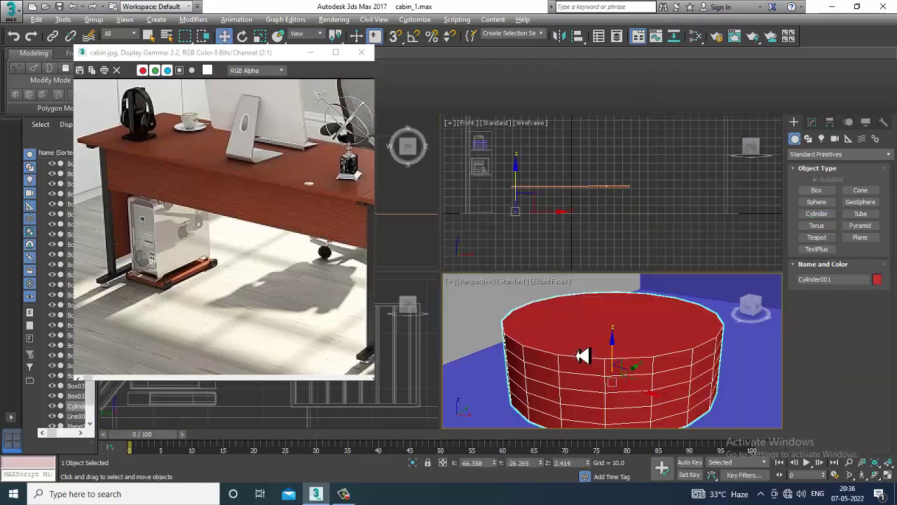
key(alt+w)
scroll(558, 337, down, 10)
alt+middle_drag(558, 334, 554, 307)
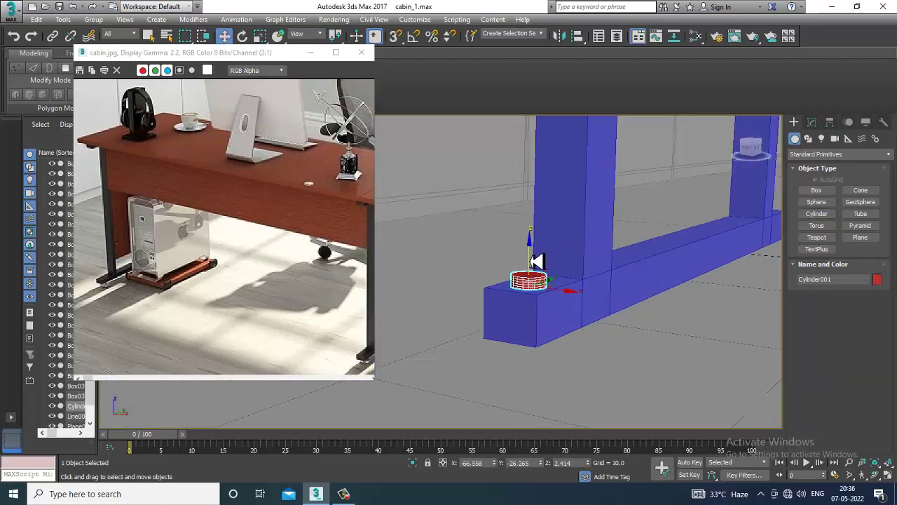
drag(536, 262, 568, 343)
alt+middle_drag(568, 342, 531, 310)
- Set the cylinder's radius to 0.573 and its height segments to 1
click(813, 122)
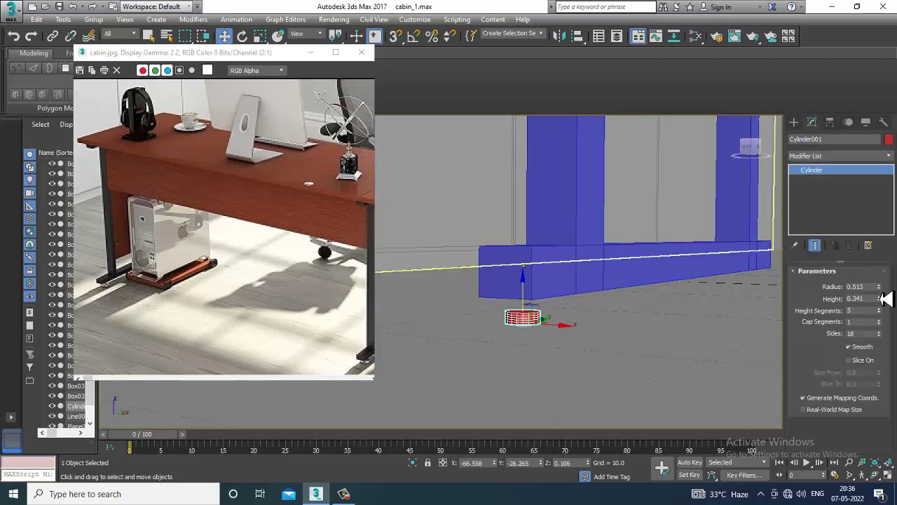
drag(886, 293, 887, 292)
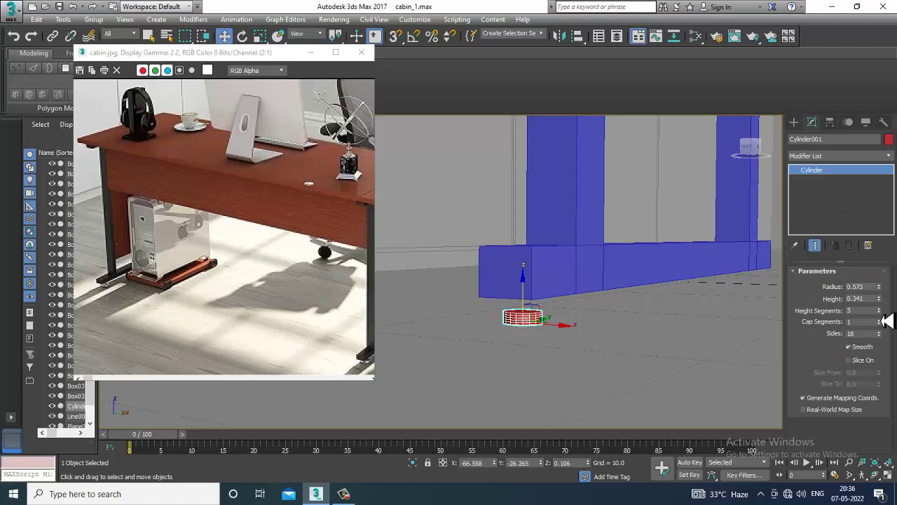
scroll(595, 340, up, 6)
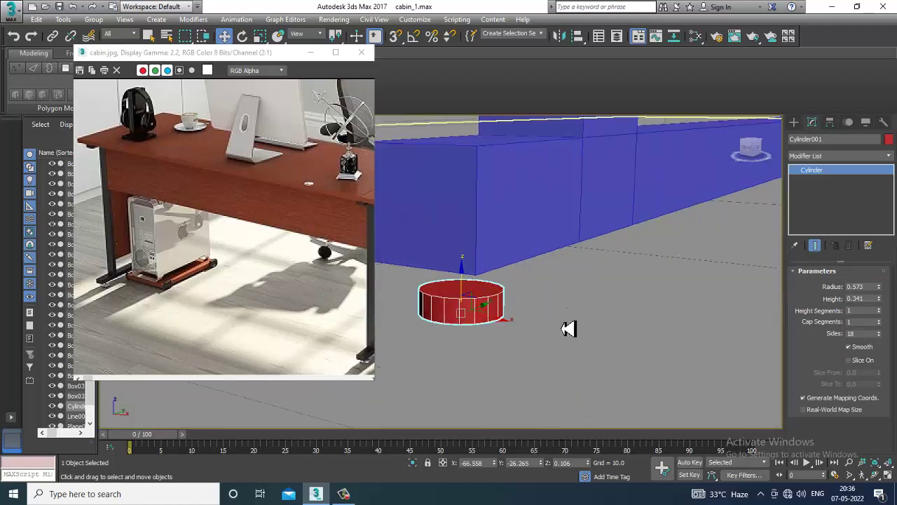
- Convert the cylinder to an Editable Poly and bevel its top polygon upward into the foot bar with an inward taper
right_click(481, 293)
mouse_move(544, 404)
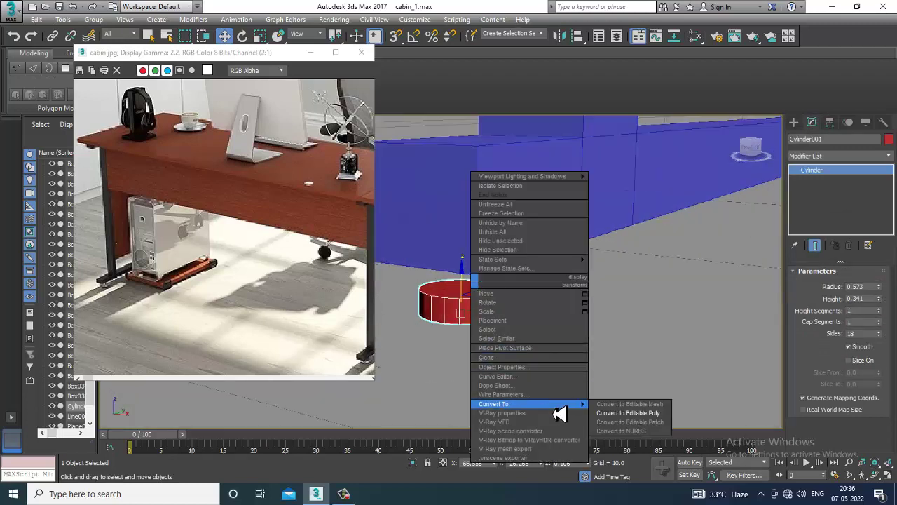
click(645, 416)
key(4)
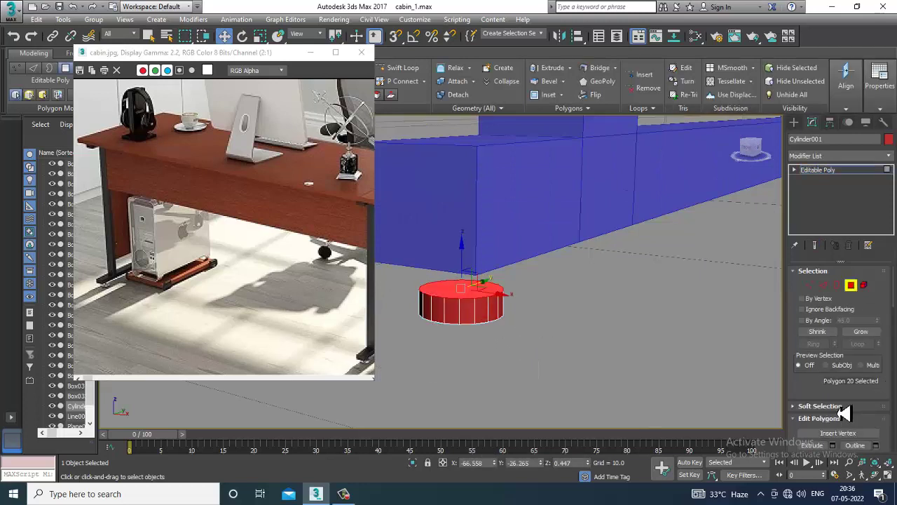
drag(845, 412, 840, 359)
click(833, 397)
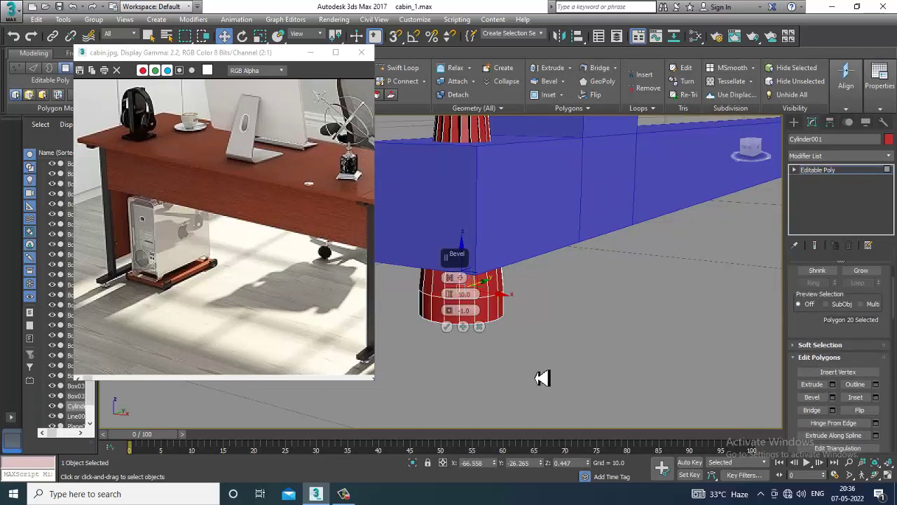
mouse_move(451, 308)
mouse_down()
mouse_move(467, 338)
mouse_move(456, 309)
mouse_up()
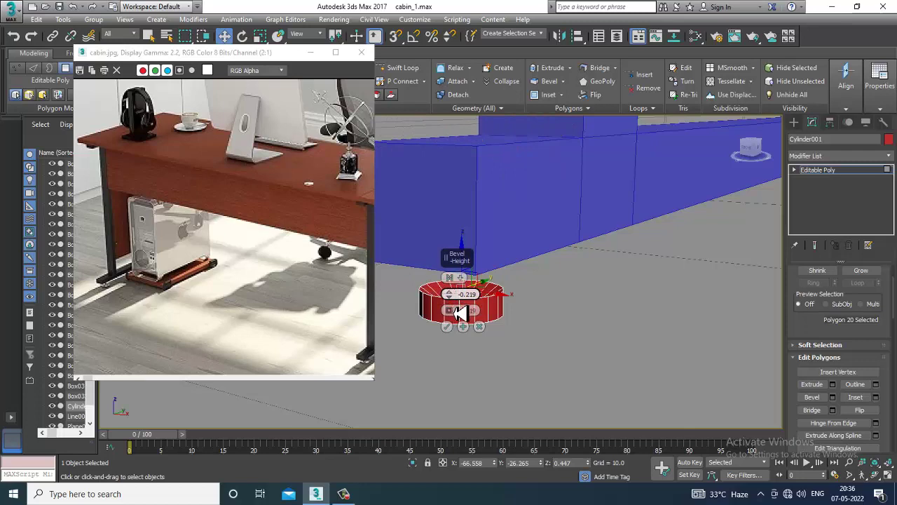
click(446, 327)
scroll(457, 334, down, 3)
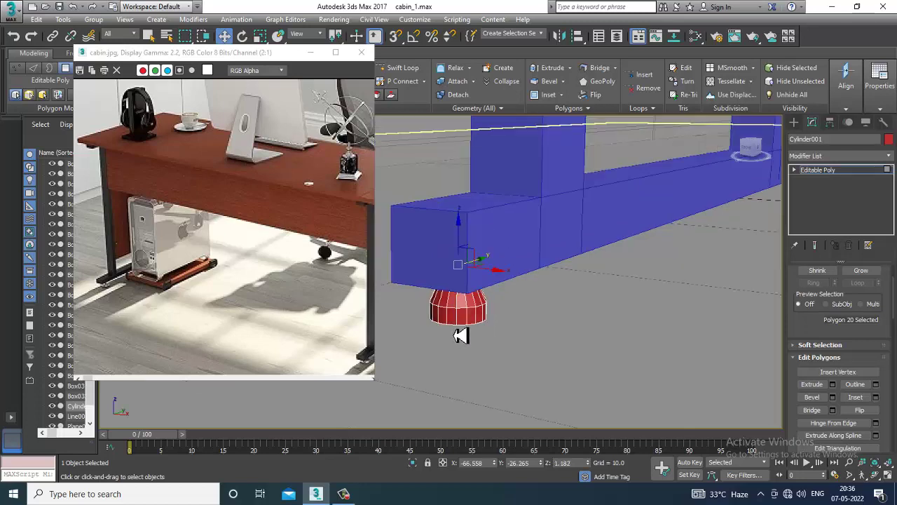
alt+middle_drag(456, 334, 582, 325)
click(841, 170)
- In the front view, move the leveling foot's bottom vertices down to the floor line
key(alt+w)
middle_click(627, 233)
key(z)
key(alt+w)
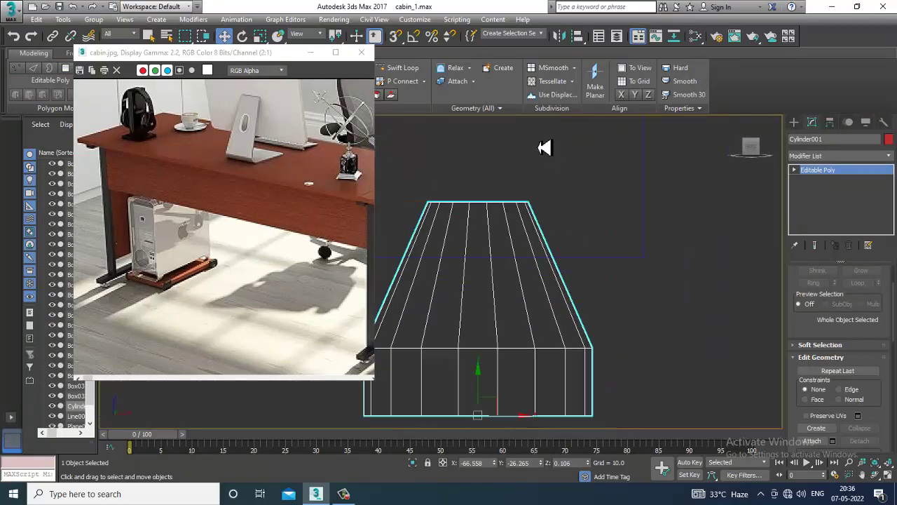
scroll(582, 260, down, 3)
key(1)
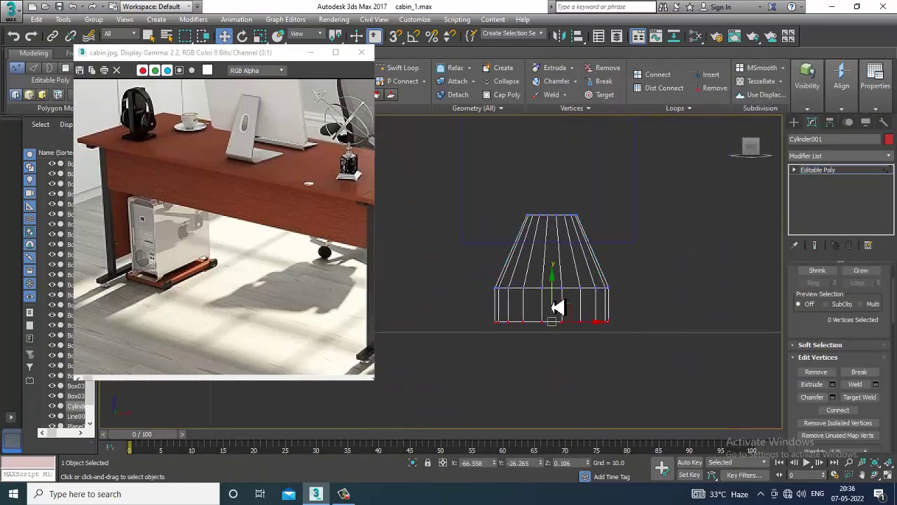
drag(557, 307, 565, 321)
click(849, 173)
key(alt+w)
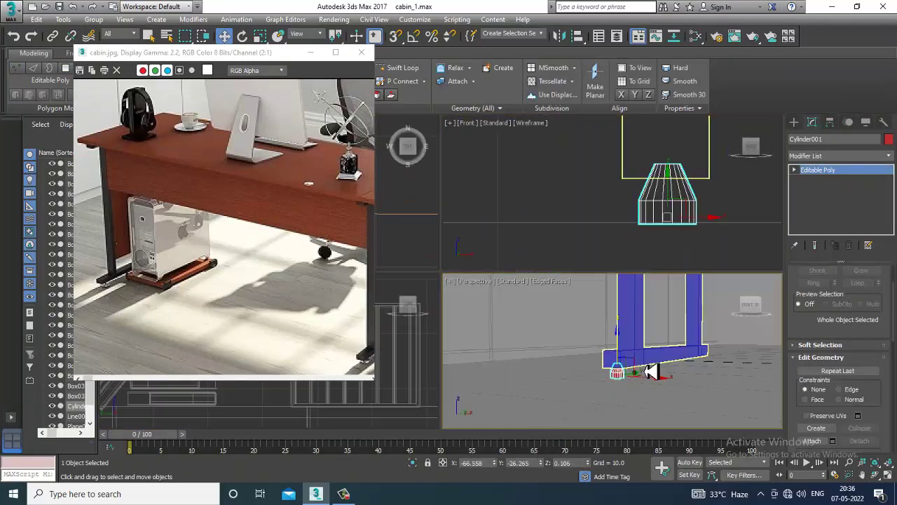
scroll(647, 371, up, 3)
key(alt+w)
alt+middle_drag(604, 354, 598, 317)
scroll(593, 323, down, 4)
key(alt+w)
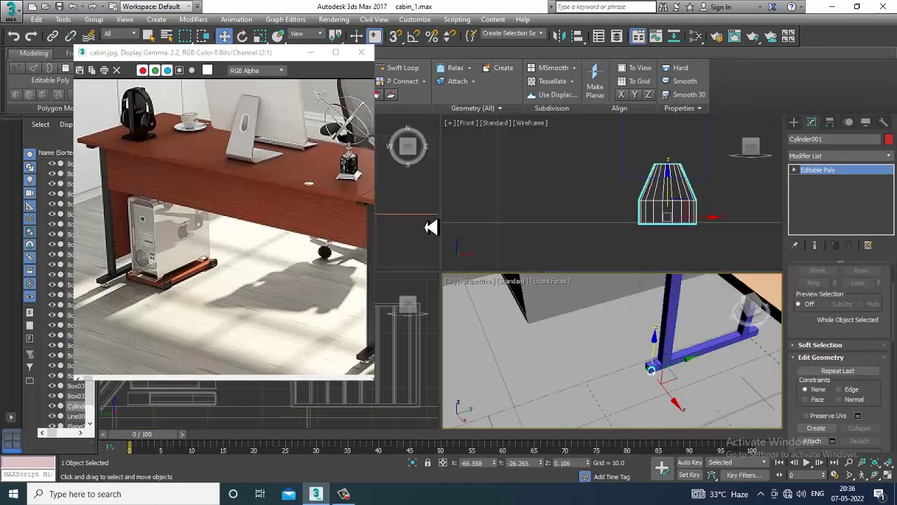
- In the top view, copy the leveling foot along Y to the foot bar's rear end, at Y about -0.531
middle_click(428, 225)
key(alt+w)
key(z)
middle_drag(449, 222, 510, 223)
scroll(481, 272, down, 8)
middle_drag(554, 258, 559, 301)
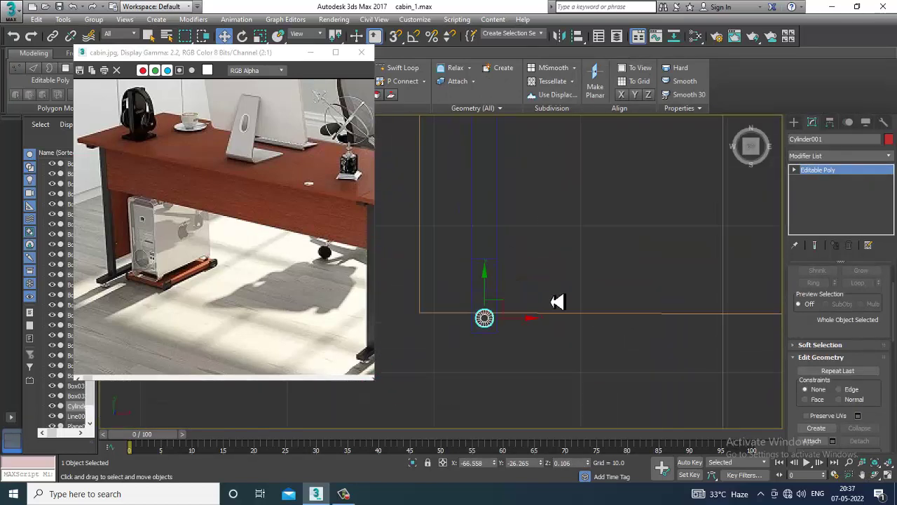
scroll(559, 301, down, 1)
middle_drag(522, 264, 509, 374)
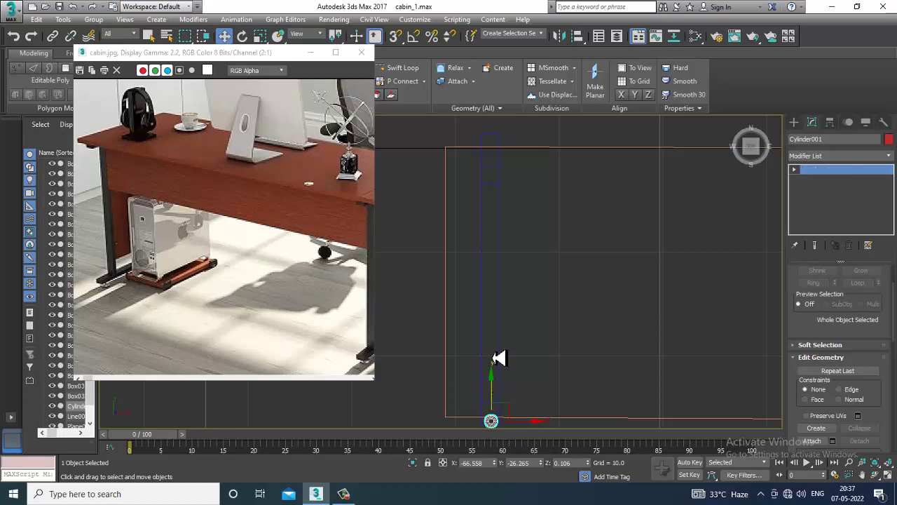
drag(498, 359, 512, 162)
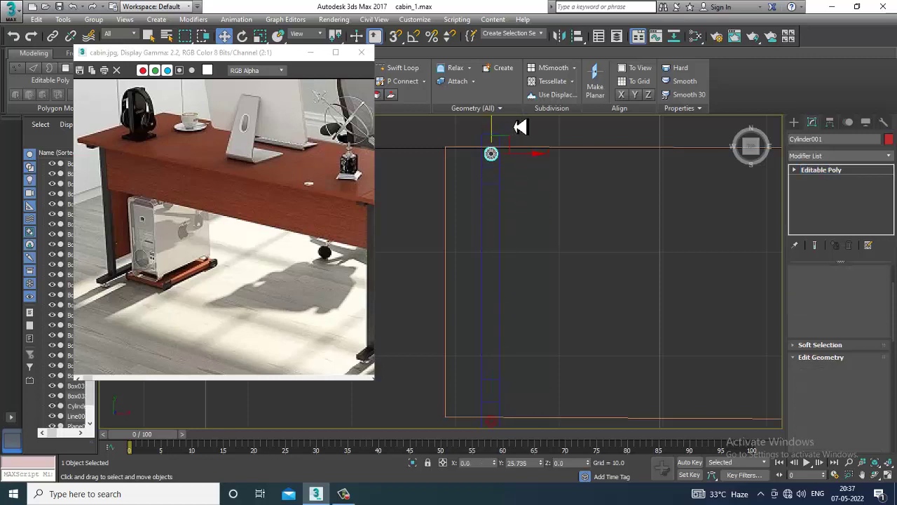
shift+drag(519, 127, 519, 129)
click(449, 297)
scroll(553, 222, down, 2)
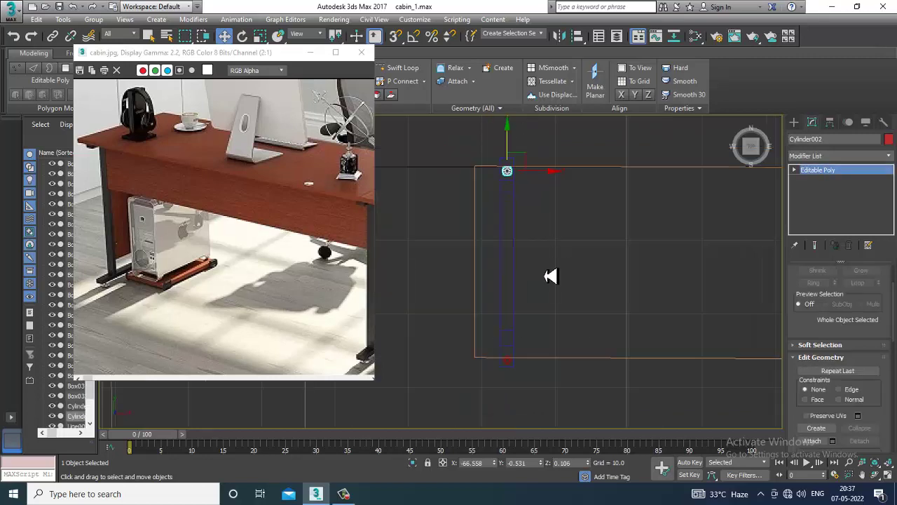
key(alt+w)
middle_click(598, 362)
key(alt+w)
alt+middle_drag(607, 335, 634, 317)
ctrl+click(517, 271)
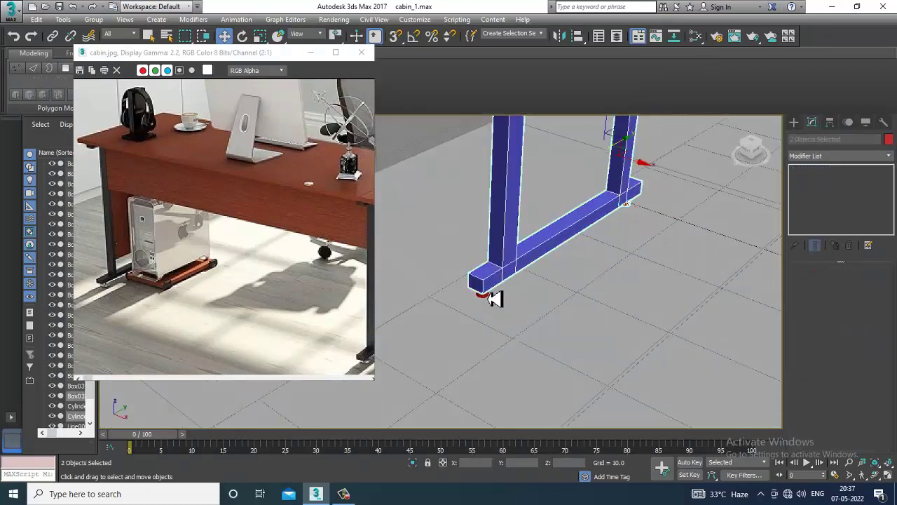
scroll(495, 303, down, 3)
alt+middle_drag(494, 304, 537, 273)
scroll(537, 273, down, 2)
middle_drag(599, 271, 583, 341)
scroll(568, 327, down, 3)
middle_drag(583, 342, 571, 306)
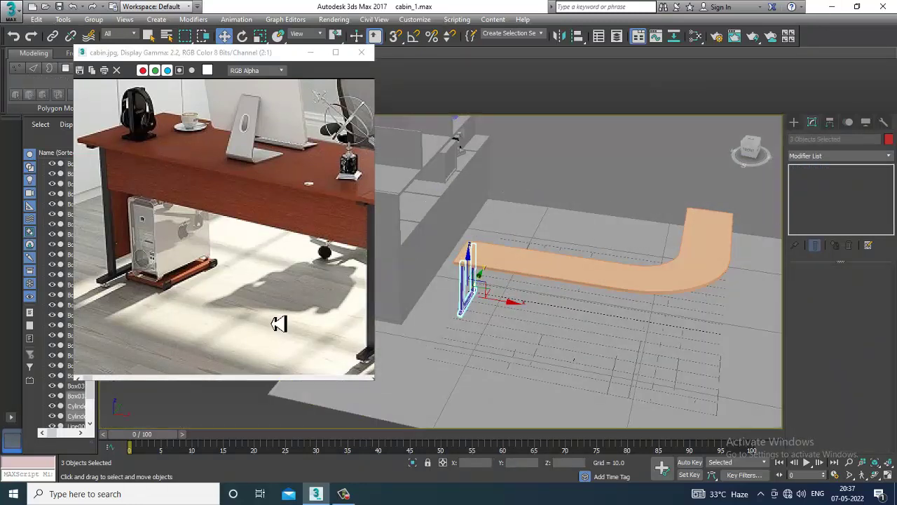
middle_drag(260, 307, 175, 271)
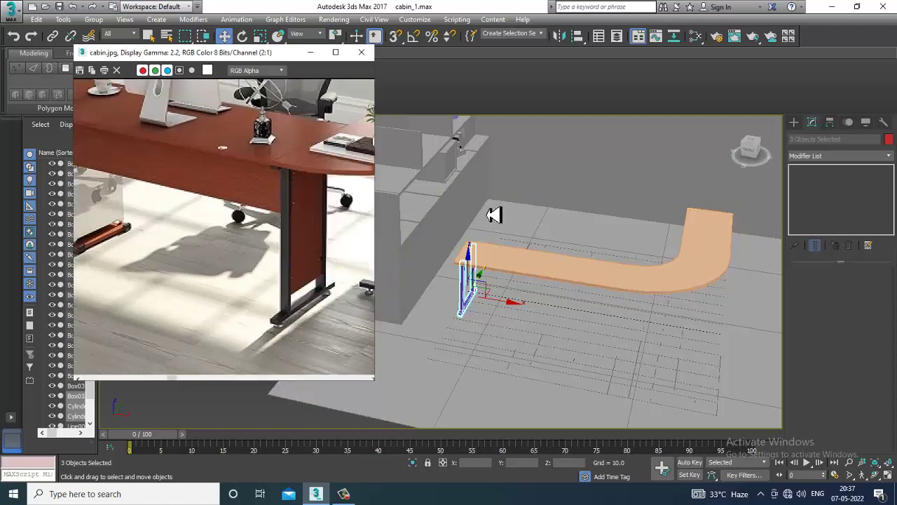
key(alt+w)
right_click(396, 209)
key(alt+w)
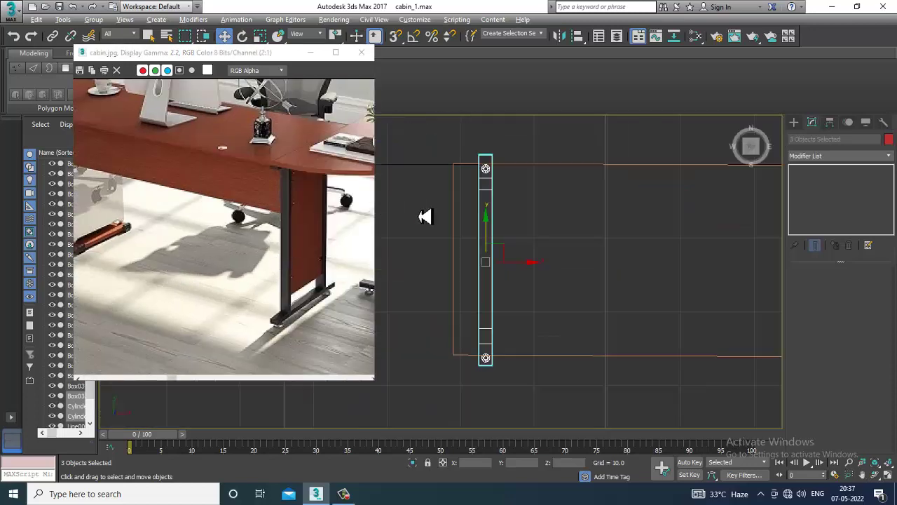
scroll(511, 232, down, 6)
middle_drag(688, 266, 645, 274)
middle_drag(505, 269, 456, 283)
drag(454, 282, 712, 282)
click(487, 297)
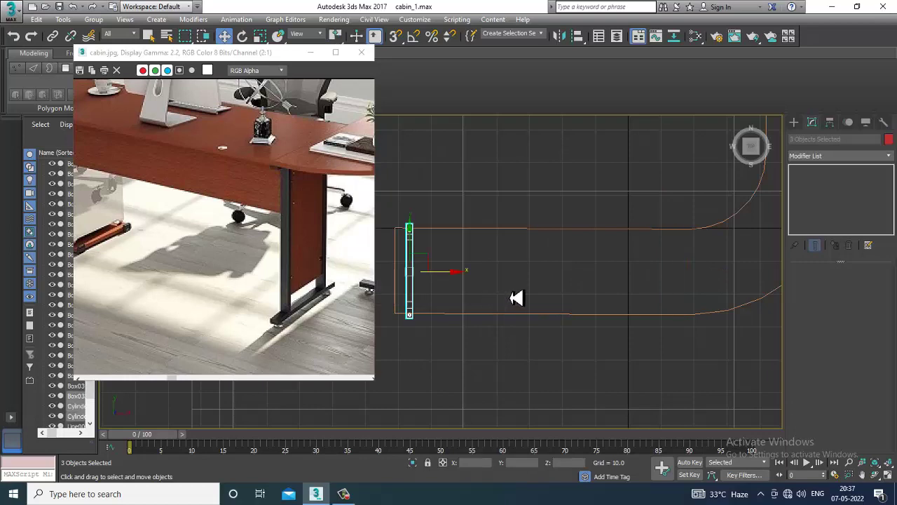
- In the left view, create a thin box about 24.6 long and 19.8 wide between the leg frame's uprights, below the desktop
key(alt+w)
middle_drag(631, 162, 626, 322)
key(alt+w)
scroll(617, 191, down, 5)
scroll(489, 336, down, 5)
key(alt+w)
middle_click(353, 424)
key(alt+w)
scroll(495, 337, down, 5)
click(621, 315)
scroll(579, 319, up, 4)
middle_drag(240, 237, 326, 278)
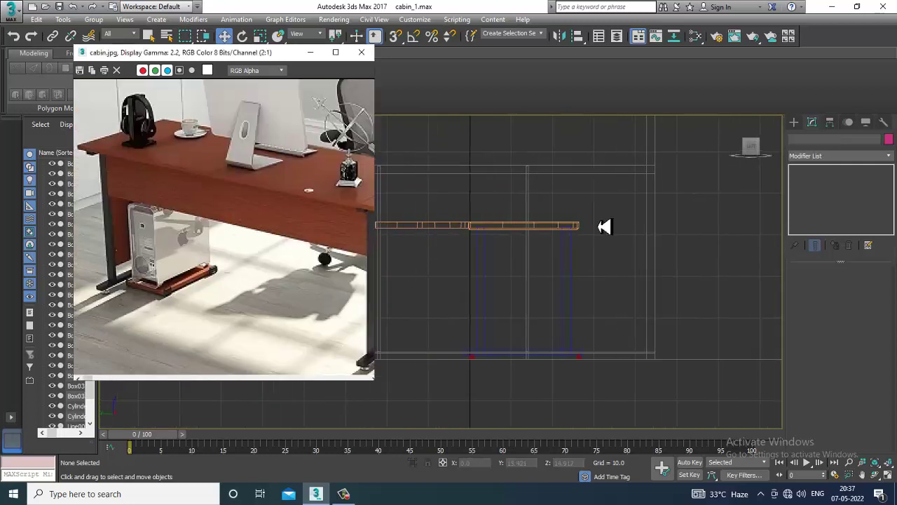
click(796, 123)
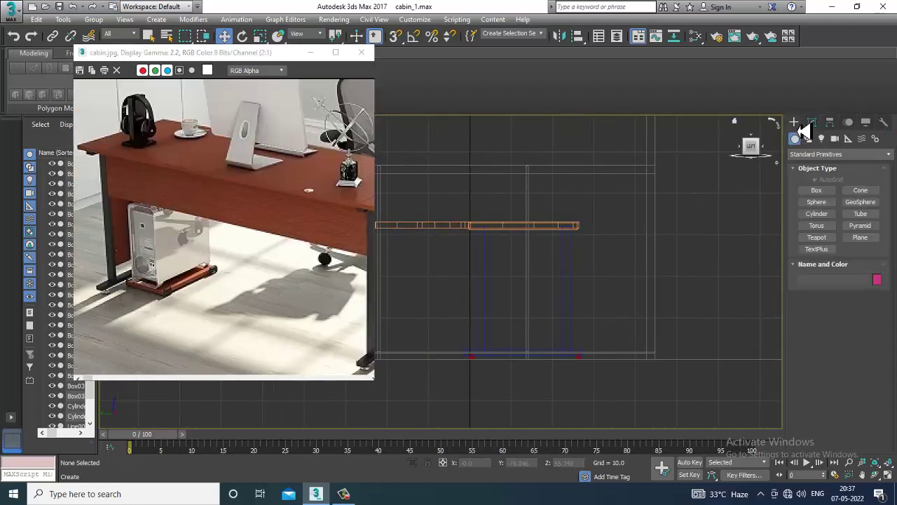
click(822, 192)
scroll(488, 251, up, 3)
drag(491, 219, 657, 423)
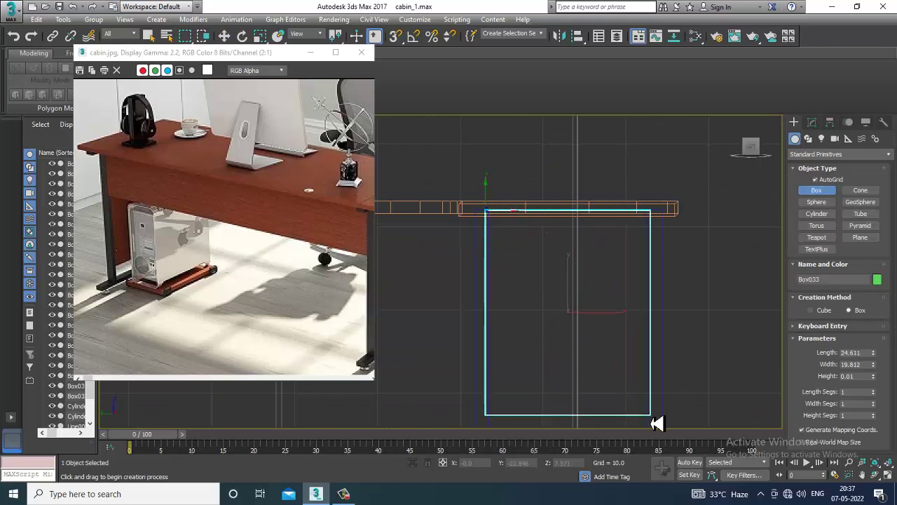
click(653, 421)
key(w)
- Move the panel box along X into the desk's leg frame, to X about -67.094
middle_drag(594, 415, 574, 282)
key(alt+w)
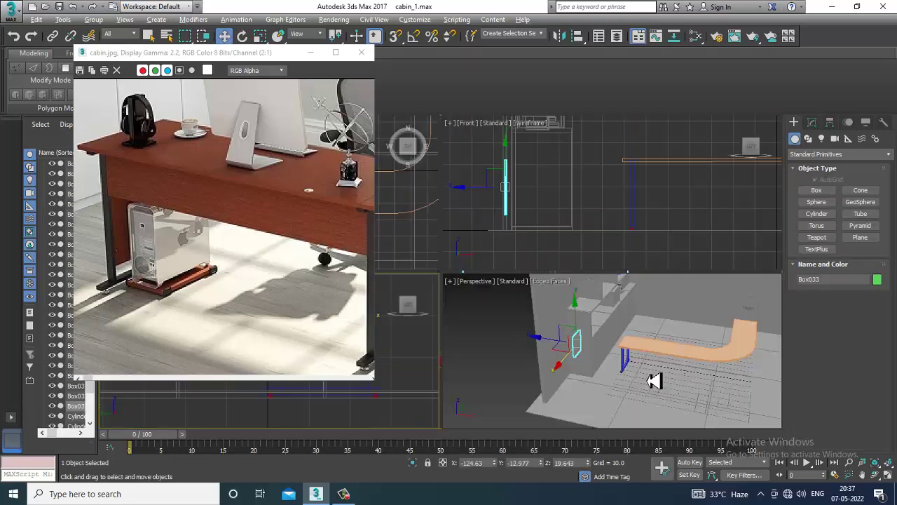
middle_click(647, 379)
key(z)
key(alt+w)
scroll(633, 351, down, 5)
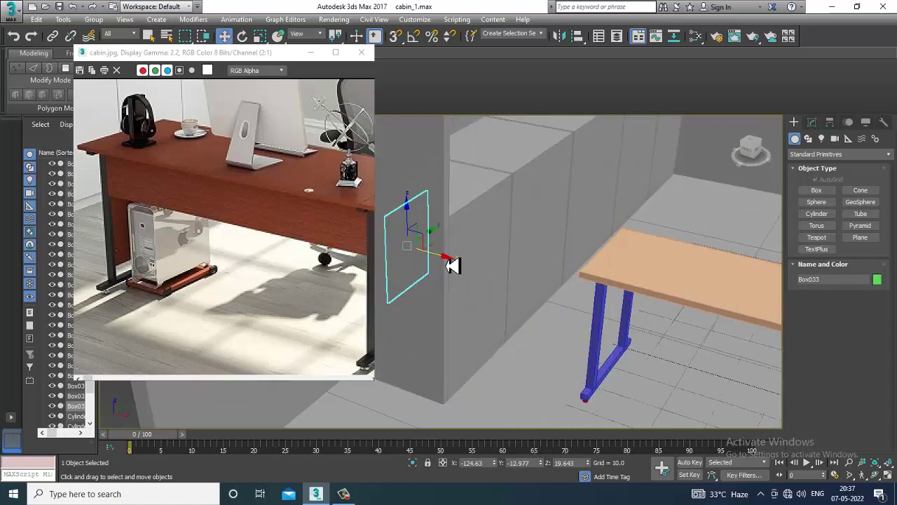
alt+middle_drag(597, 338, 652, 361)
scroll(623, 341, up, 6)
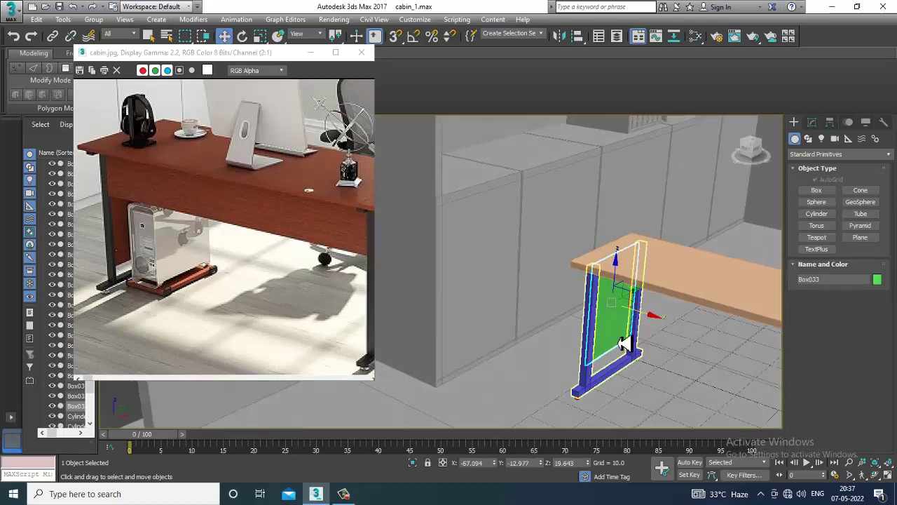
- Set the leg panel's height to 0.487 and shift it within the frame to X about -66.25
key(F3)
alt+middle_drag(617, 327, 773, 277)
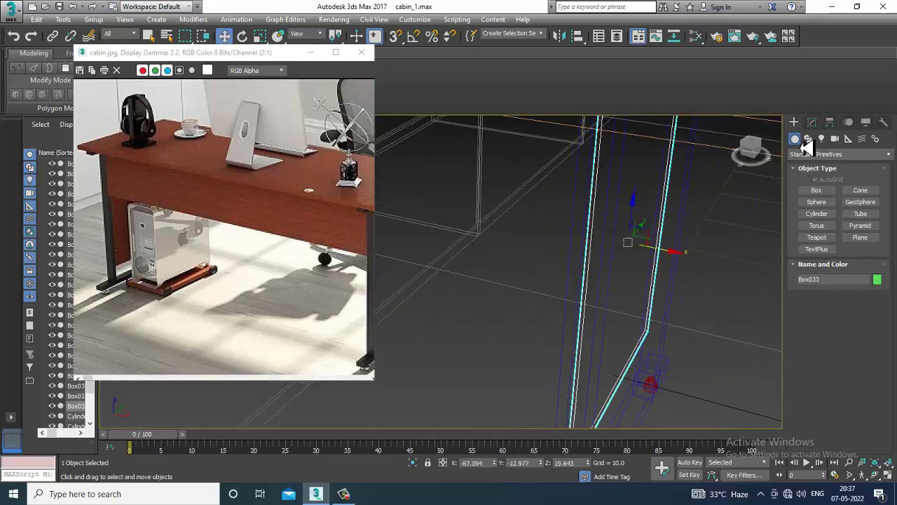
click(812, 122)
mouse_move(874, 309)
mouse_down()
mouse_move(867, 266)
mouse_move(875, 283)
mouse_move(655, 276)
mouse_up()
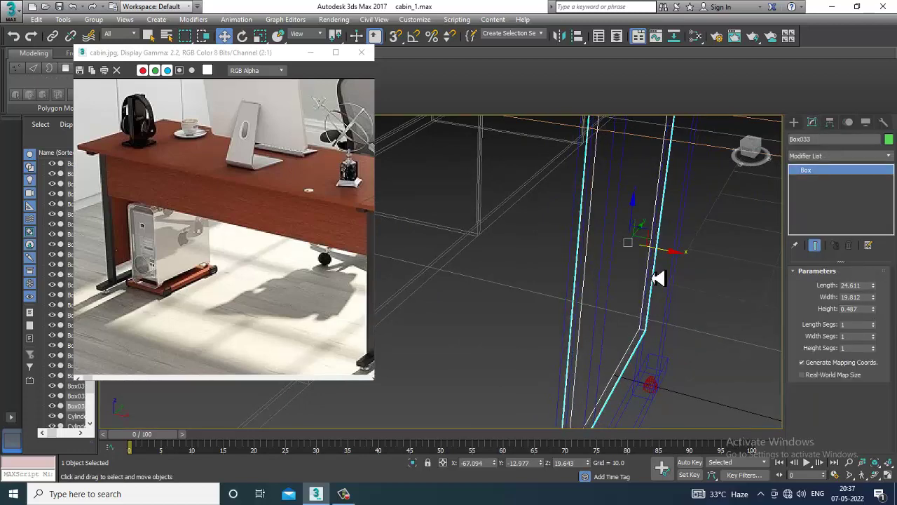
key(F3)
alt+middle_drag(641, 256, 634, 259)
drag(661, 257, 674, 258)
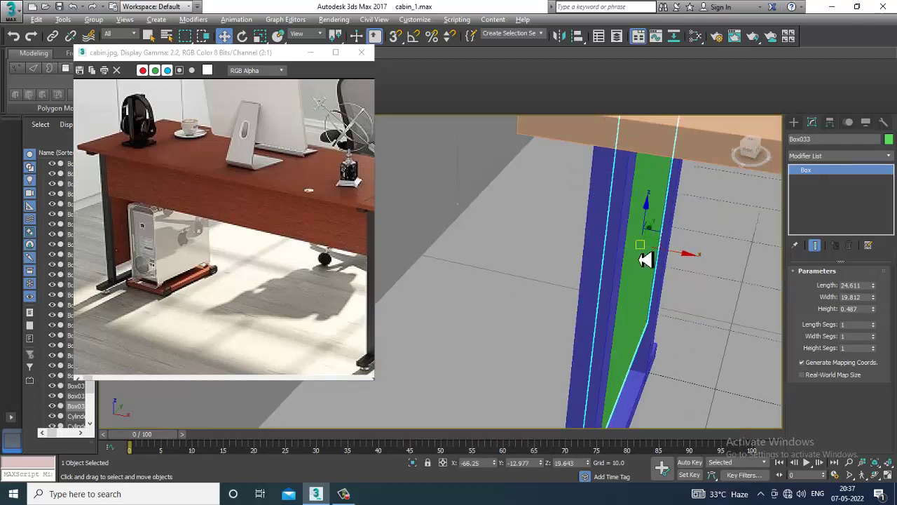
alt+middle_drag(641, 259, 617, 254)
scroll(631, 255, down, 4)
middle_drag(690, 337, 669, 271)
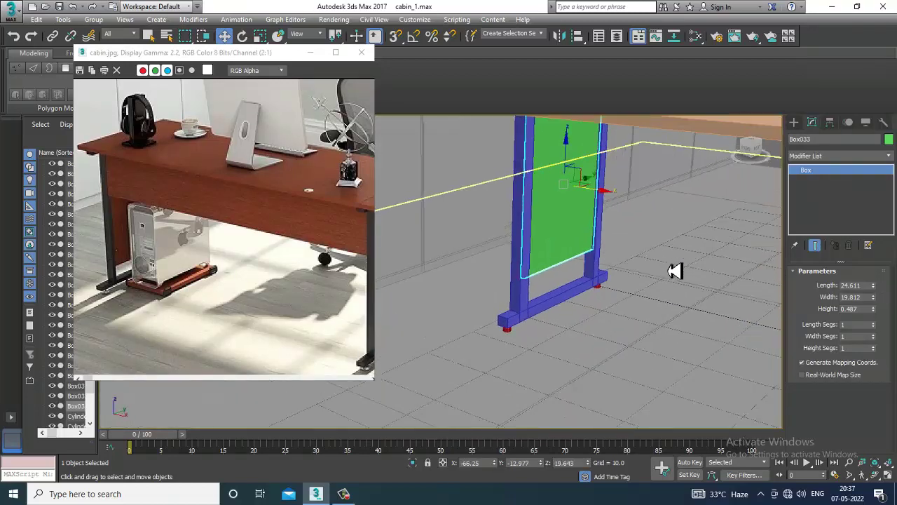
- Copy the leg frame with its panel and both feet along X to where the desktop's curve begins
ctrl+click(521, 288)
ctrl+click(505, 326)
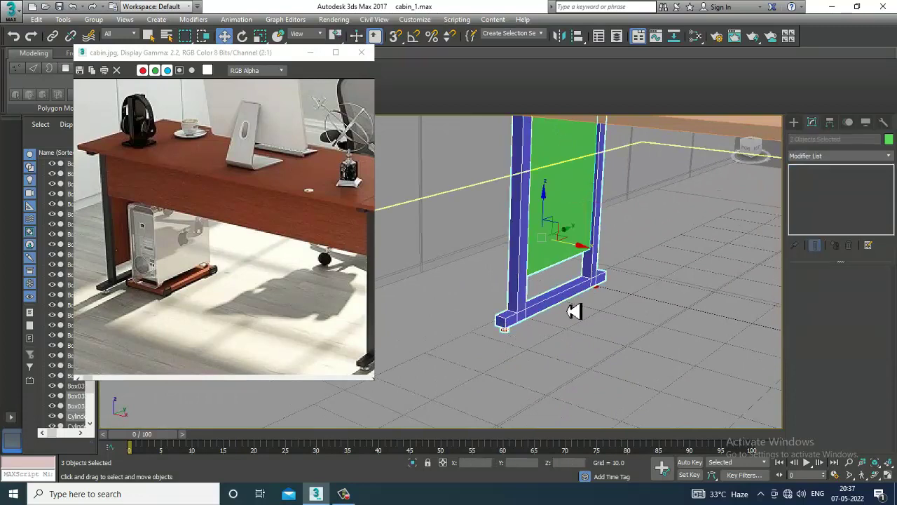
ctrl+click(598, 281)
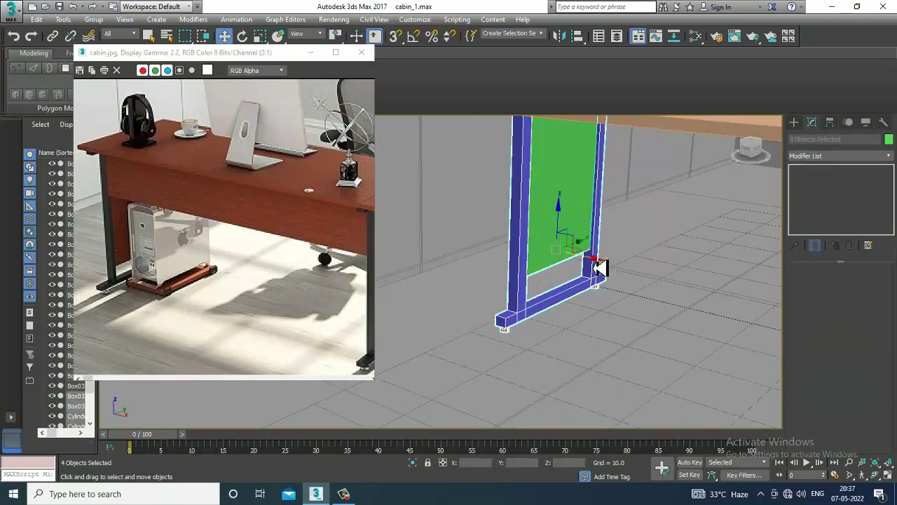
alt+middle_drag(579, 297, 575, 271)
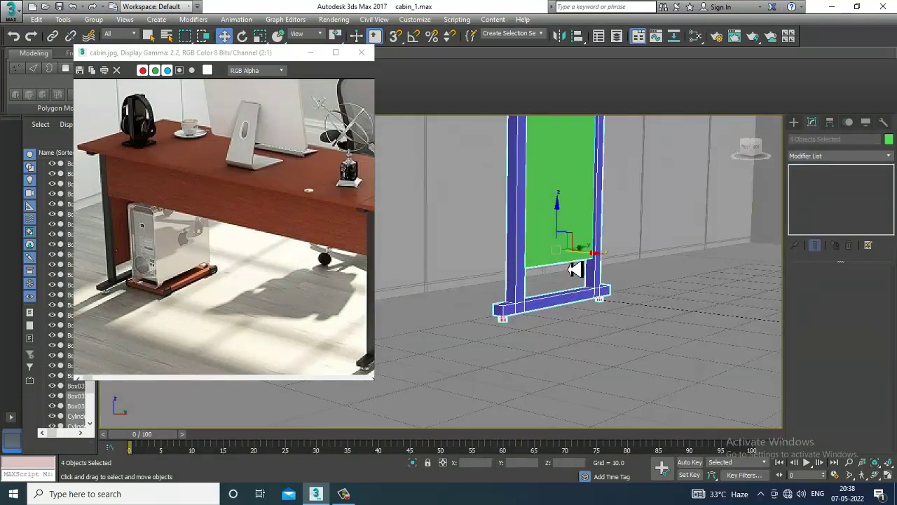
key(alt+w)
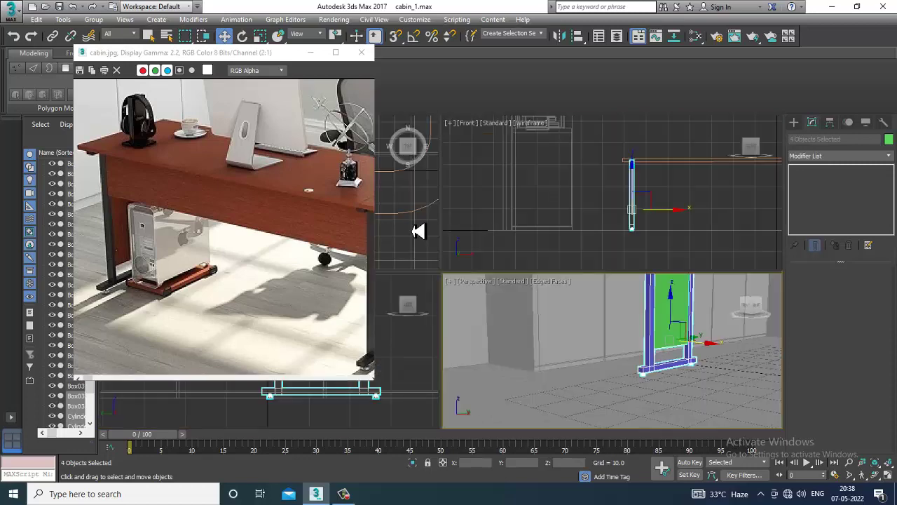
middle_click(403, 231)
key(alt+w)
scroll(517, 255, down, 2)
middle_drag(468, 253, 485, 282)
scroll(486, 282, up, 2)
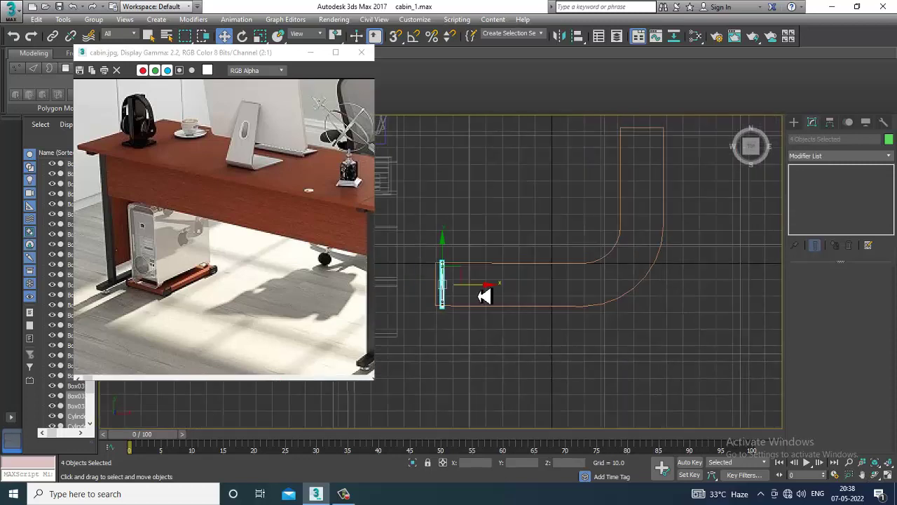
drag(483, 295, 621, 295)
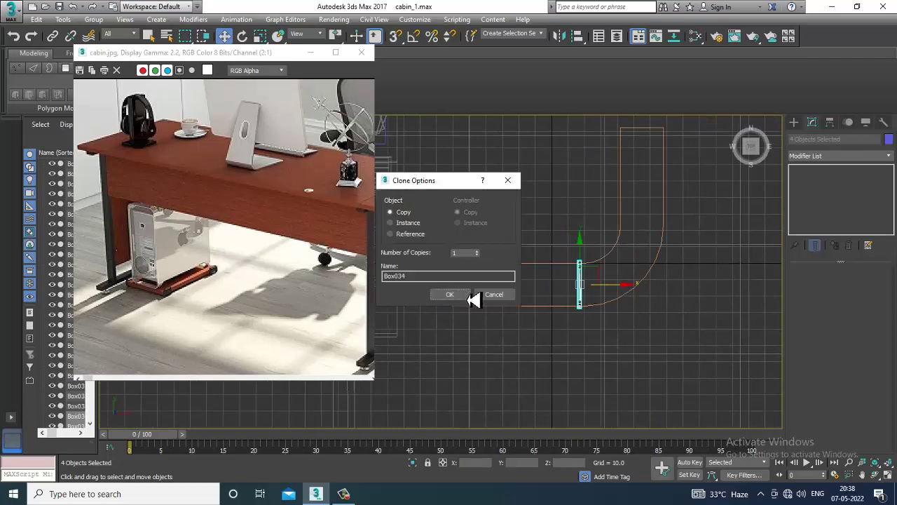
click(453, 298)
key(alt+w)
middle_click(661, 347)
key(alt+w)
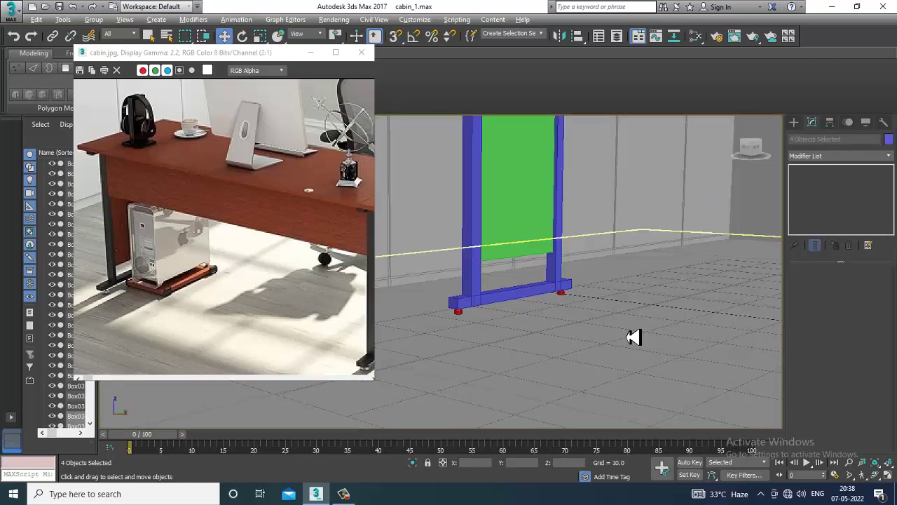
alt+middle_drag(591, 327, 565, 306)
- In the front view, create a flat box about 82.8 wide and 7.8 long spanning the two leg frames, just below the desktop
key(alt+w)
middle_click(583, 240)
key(alt+w)
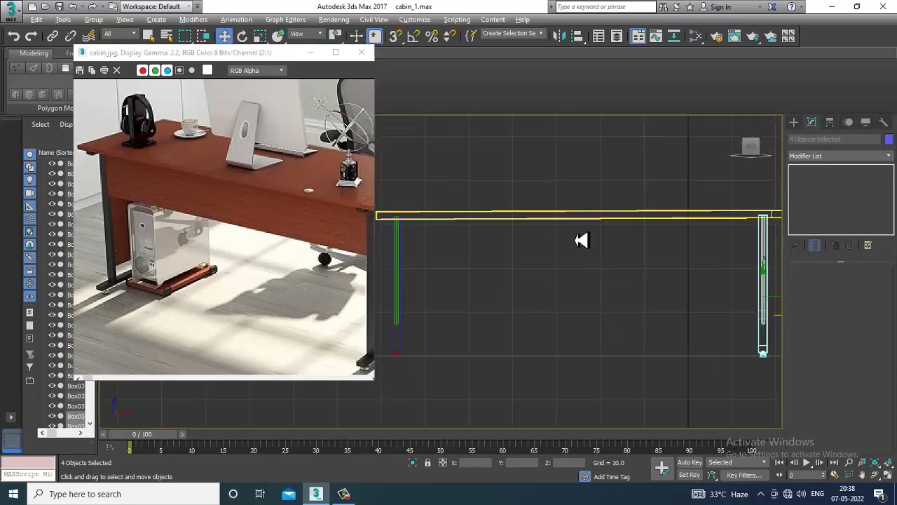
middle_drag(582, 239, 579, 264)
click(795, 124)
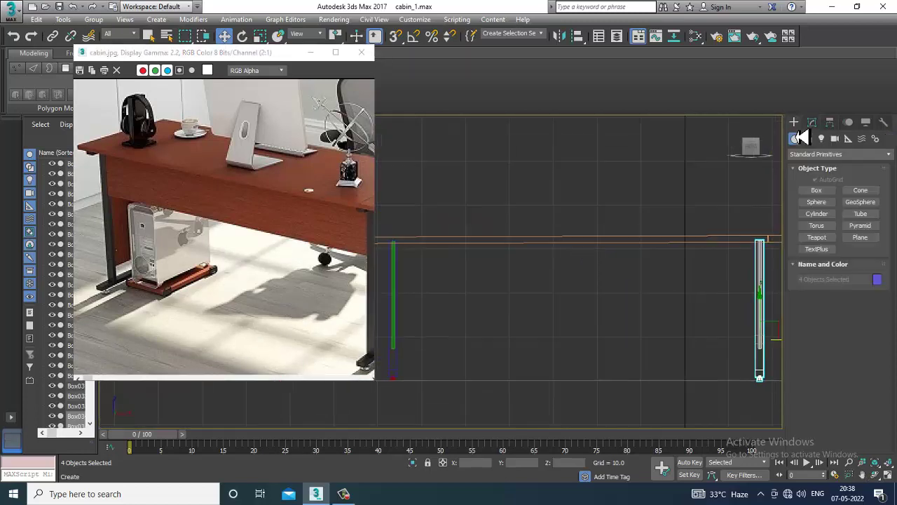
click(826, 192)
drag(398, 249, 766, 285)
click(766, 285)
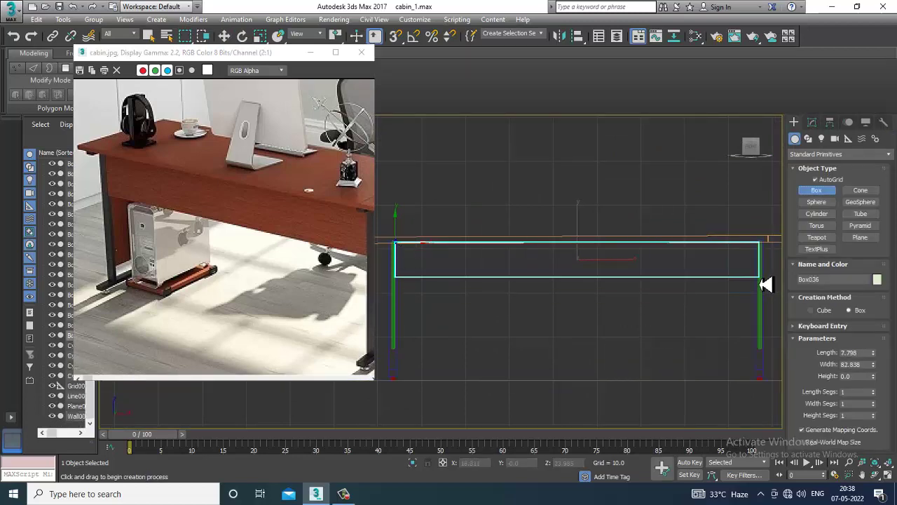
key(w)
- Set the spanning panel's height to 0.66 and move it inward beneath the desktop to Y about -23.6
key(alt+w)
middle_click(695, 322)
key(alt+w)
alt+middle_drag(694, 322, 601, 257)
click(815, 125)
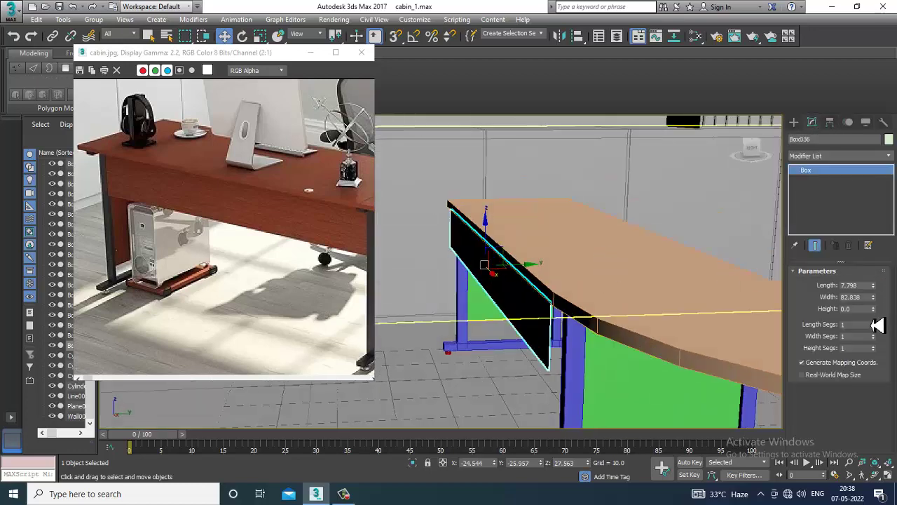
drag(878, 318, 876, 279)
drag(540, 272, 545, 272)
alt+middle_drag(544, 272, 581, 267)
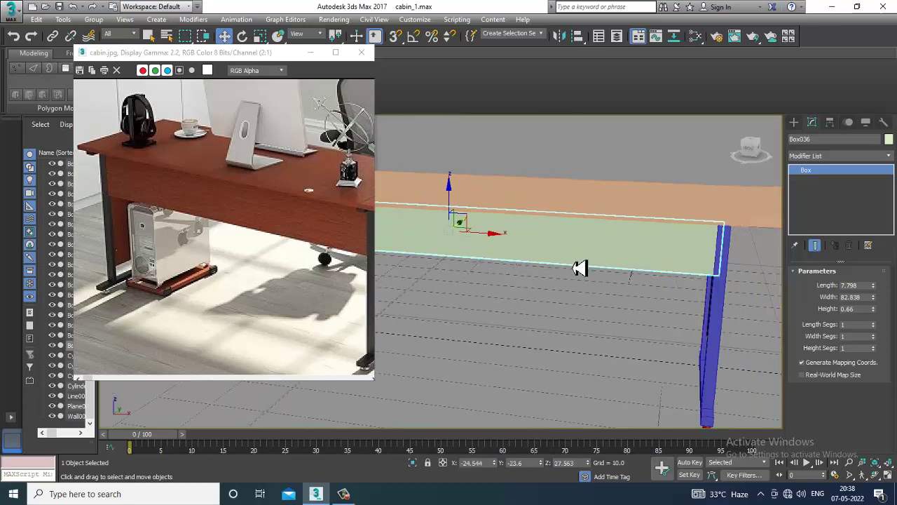
- Select the leg frame where the desktop's curve begins, together with its panel and both feet
scroll(581, 267, down, 1)
middle_drag(324, 254, 164, 233)
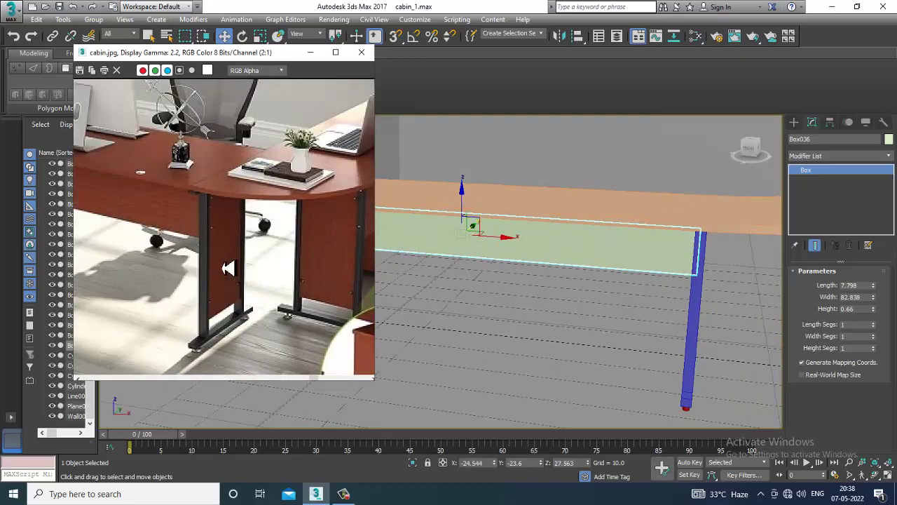
middle_drag(228, 268, 163, 260)
middle_drag(733, 298, 600, 295)
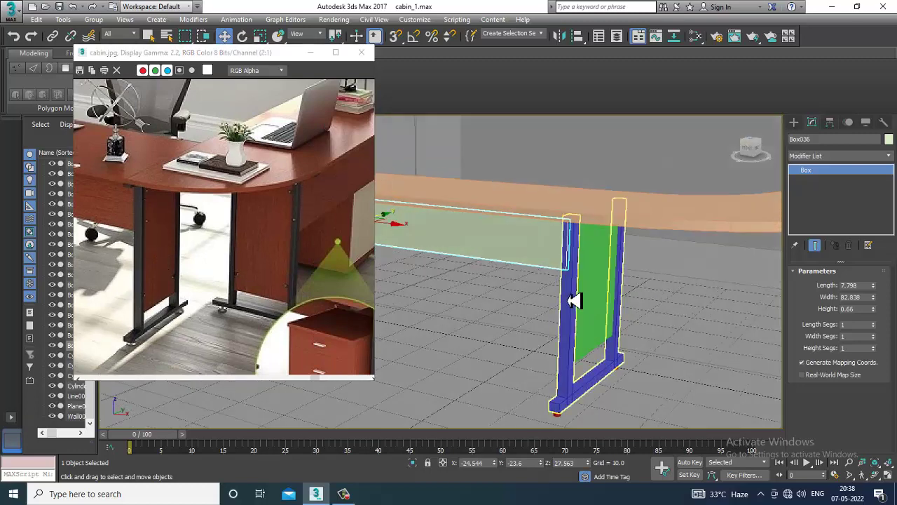
click(569, 301)
ctrl+click(591, 301)
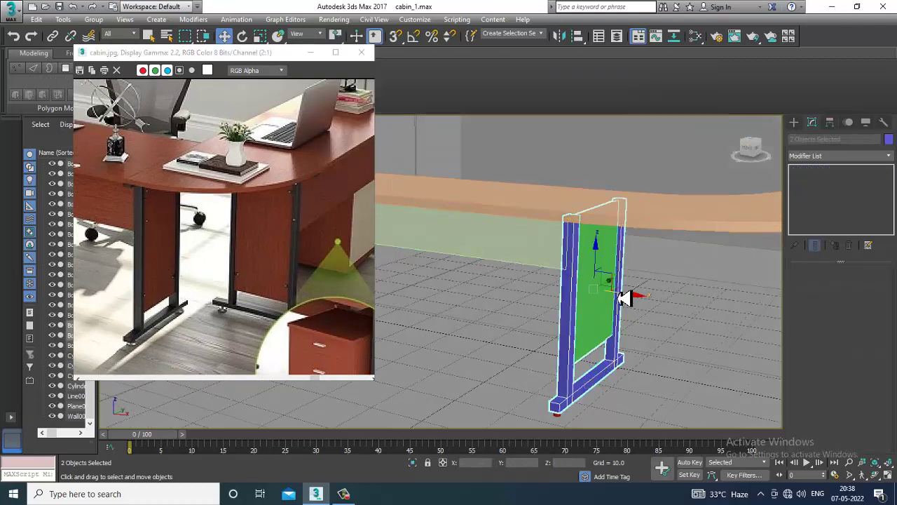
ctrl+click(557, 414)
alt+middle_drag(643, 384, 630, 370)
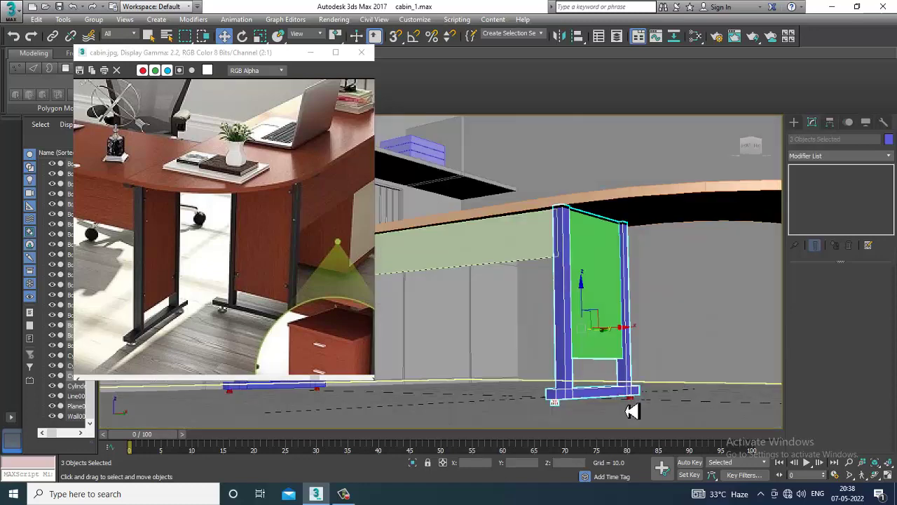
ctrl+click(635, 396)
scroll(641, 383, down, 6)
alt+middle_drag(657, 310, 649, 363)
- Turn on angle snap and make one copy of the leg assembly rotated 90 degrees in the top view
key(alt+w)
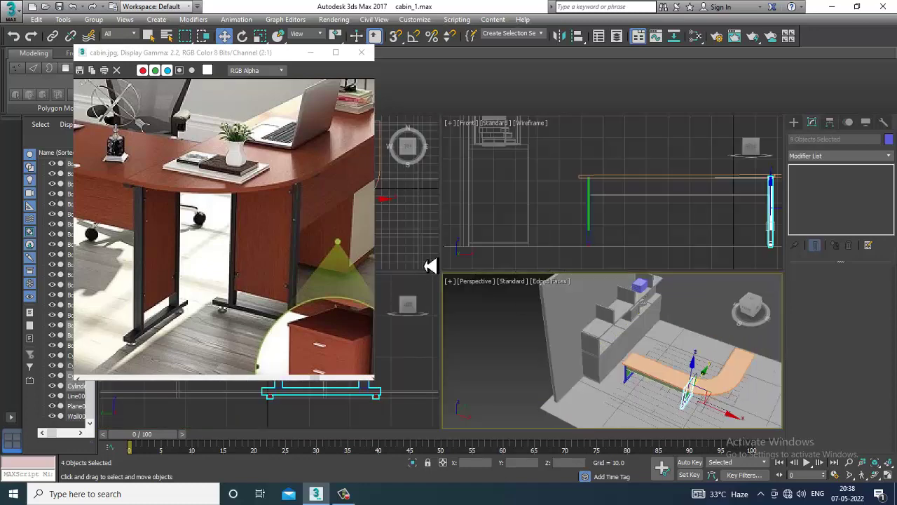
middle_click(418, 244)
key(alt+w)
middle_drag(417, 243, 495, 255)
scroll(531, 276, up, 2)
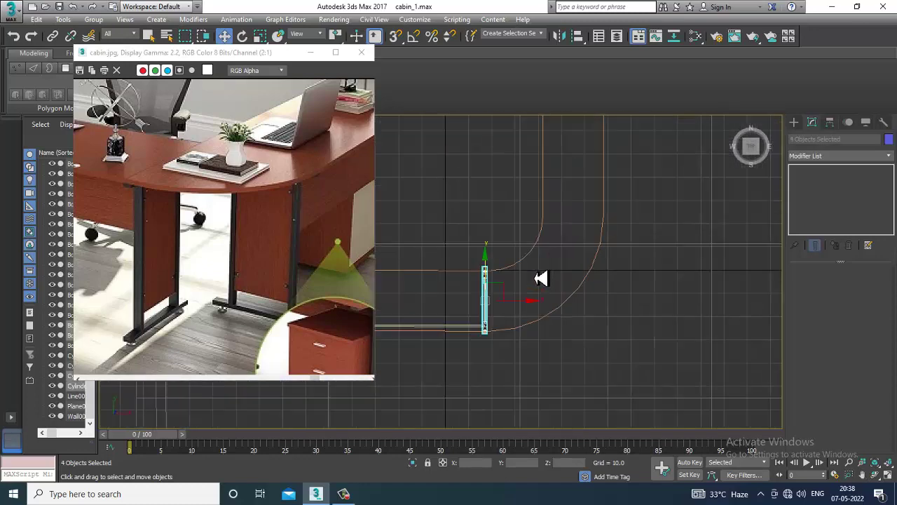
right_click(415, 38)
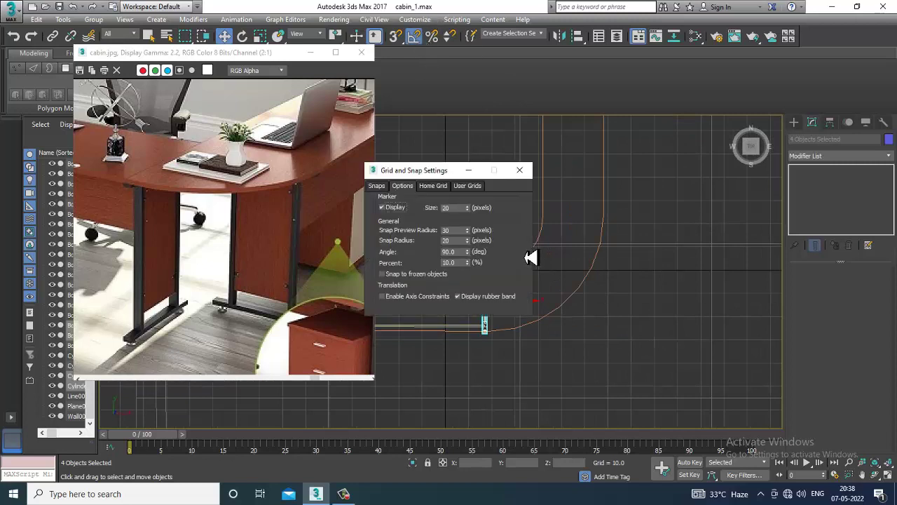
click(519, 170)
scroll(505, 306, up, 1)
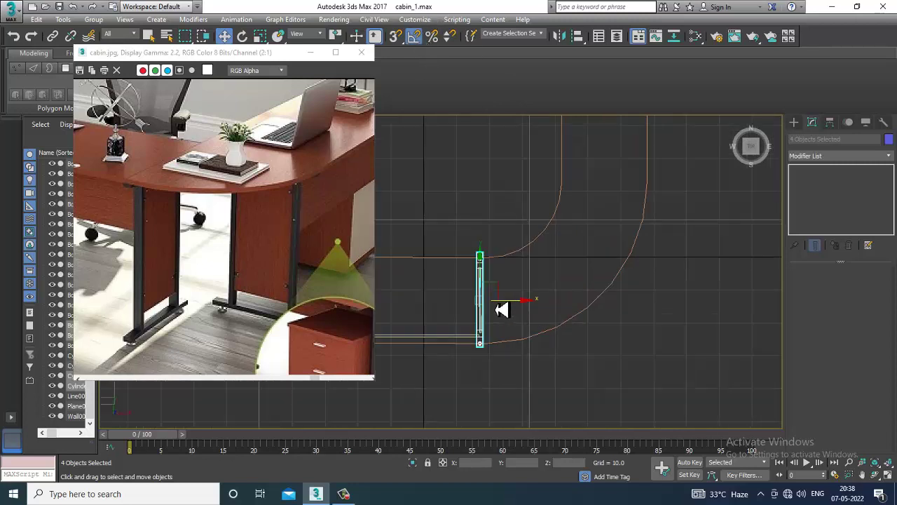
key(e)
shift+drag(505, 345, 512, 344)
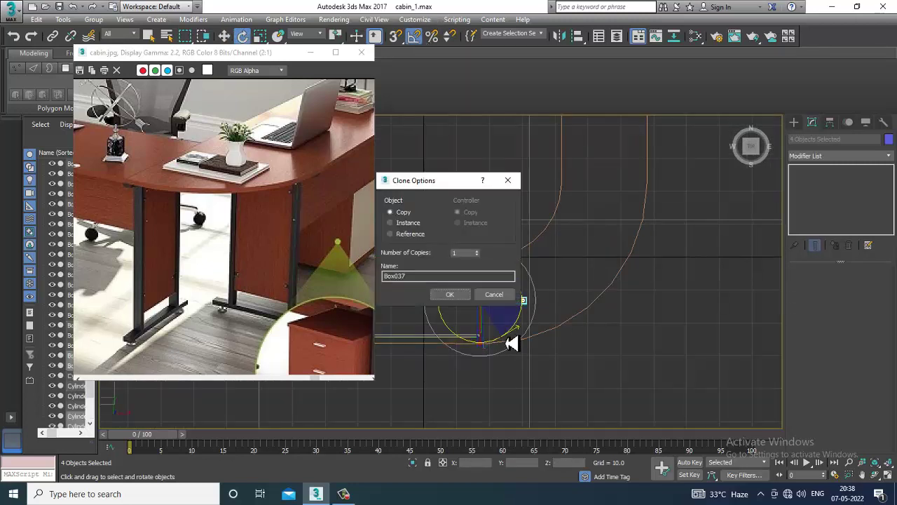
click(451, 294)
- Move the rotated leg copy about 34 along X and forward along Y to where the curve meets the side wing
key(w)
drag(531, 308, 643, 304)
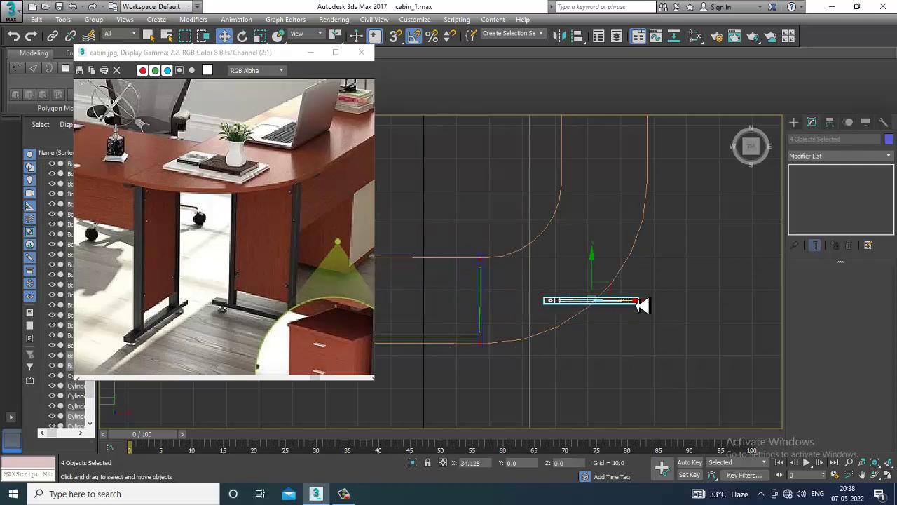
drag(603, 284, 597, 188)
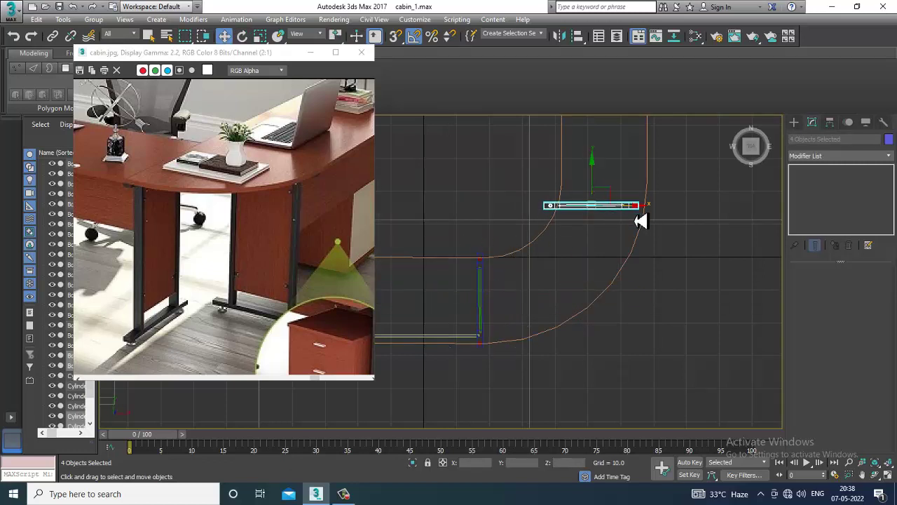
scroll(641, 217, up, 5)
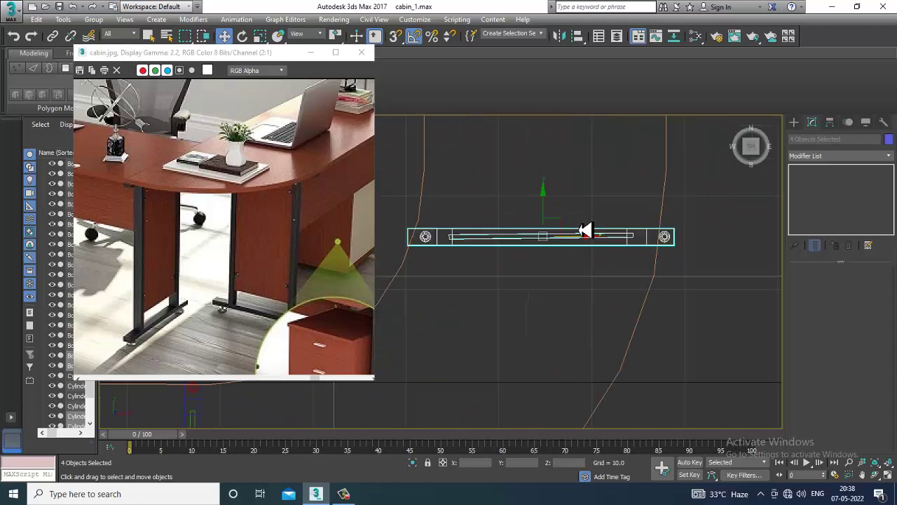
drag(551, 218, 529, 160)
click(531, 155)
scroll(561, 176, down, 4)
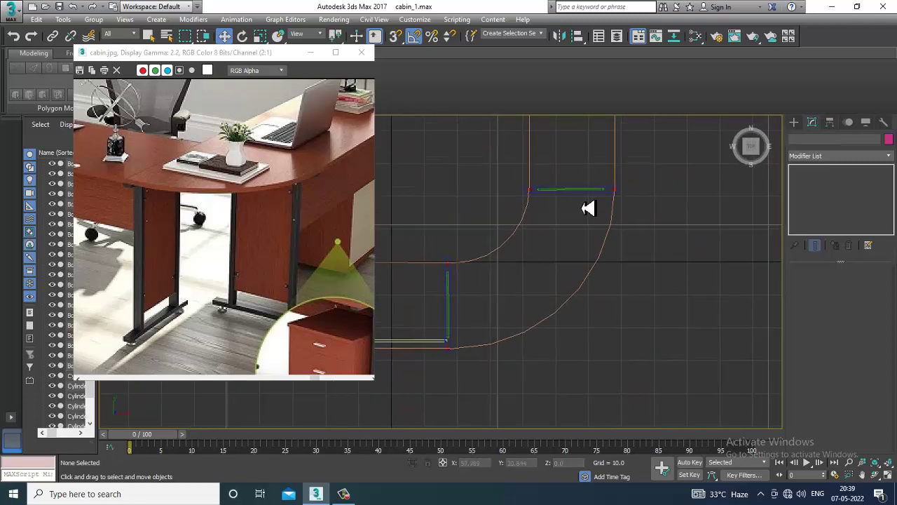
- Reselect the rotated leg assembly without the desktop and shift it slightly back along Y, just inside the curve
key(alt+w)
right_click(634, 359)
key(alt+w)
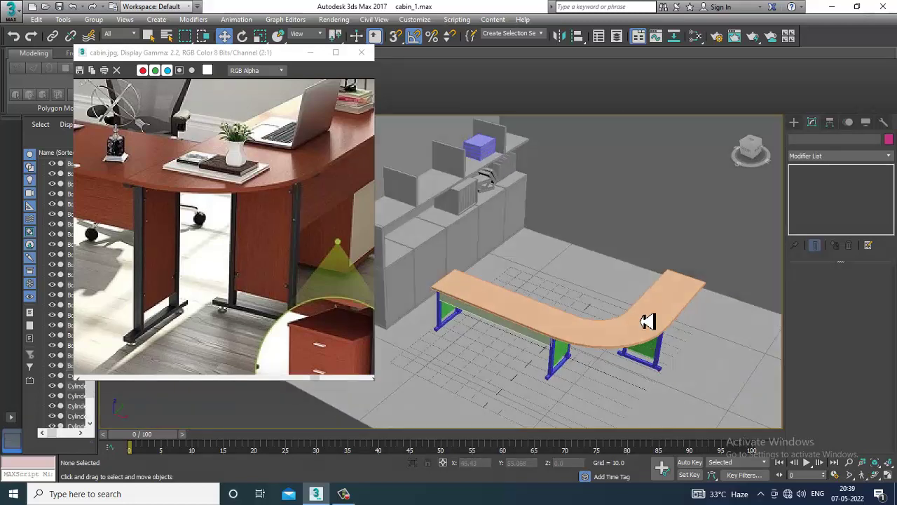
mouse_move(647, 320)
alt+middle_down()
mouse_move(644, 308)
mouse_move(651, 326)
alt+middle_up()
key(alt+w)
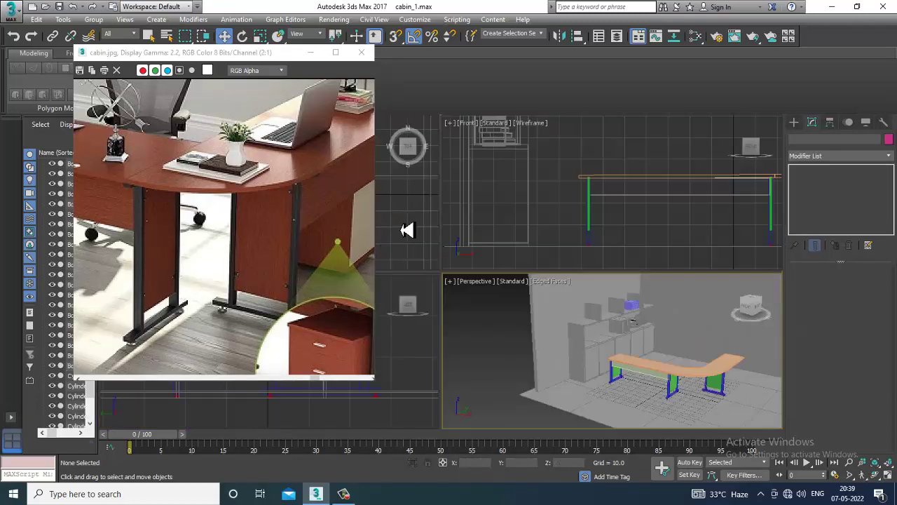
key(alt+w)
scroll(594, 271, down, 2)
scroll(569, 261, up, 3)
drag(465, 246, 600, 278)
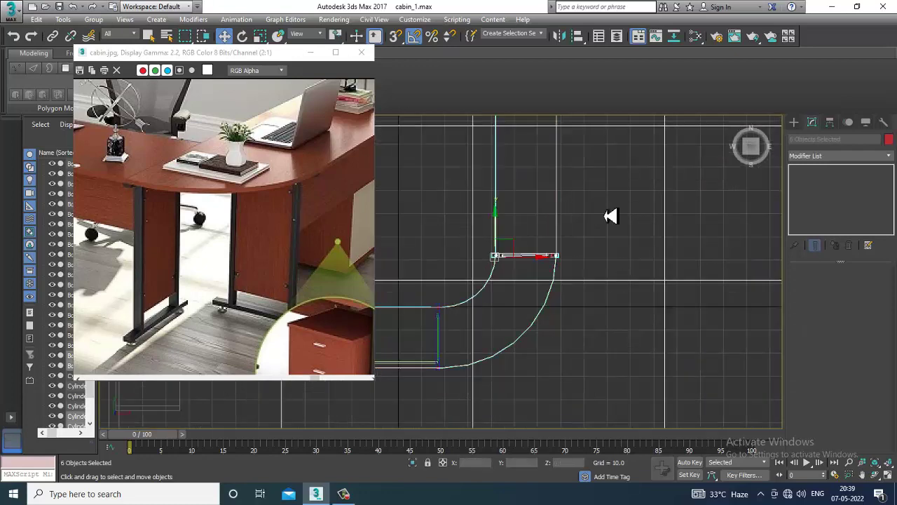
alt+drag(611, 215, 439, 138)
scroll(525, 253, up, 2)
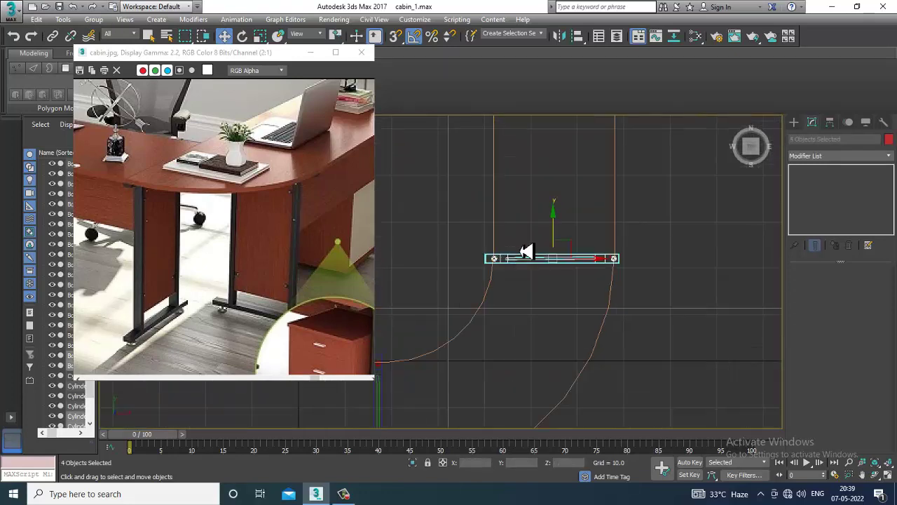
drag(561, 232, 573, 284)
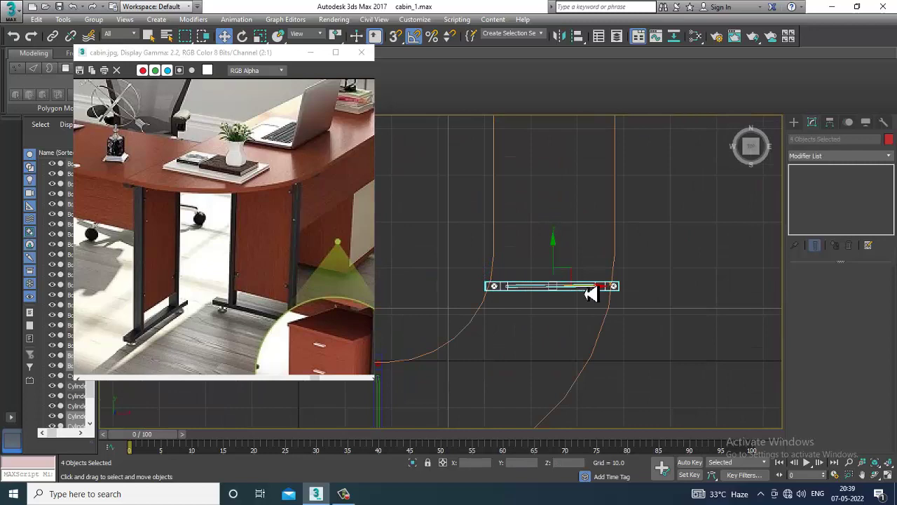
scroll(586, 292, down, 4)
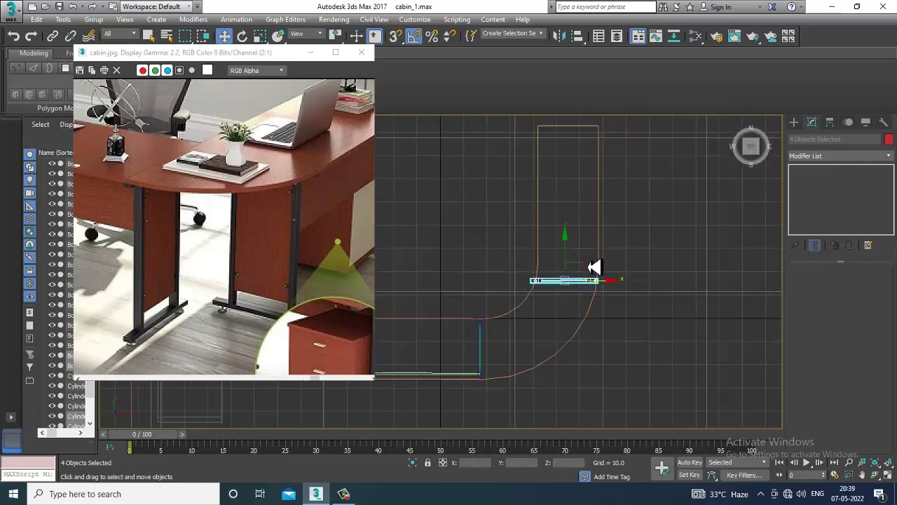
scroll(600, 260, up, 3)
middle_drag(596, 309, 592, 314)
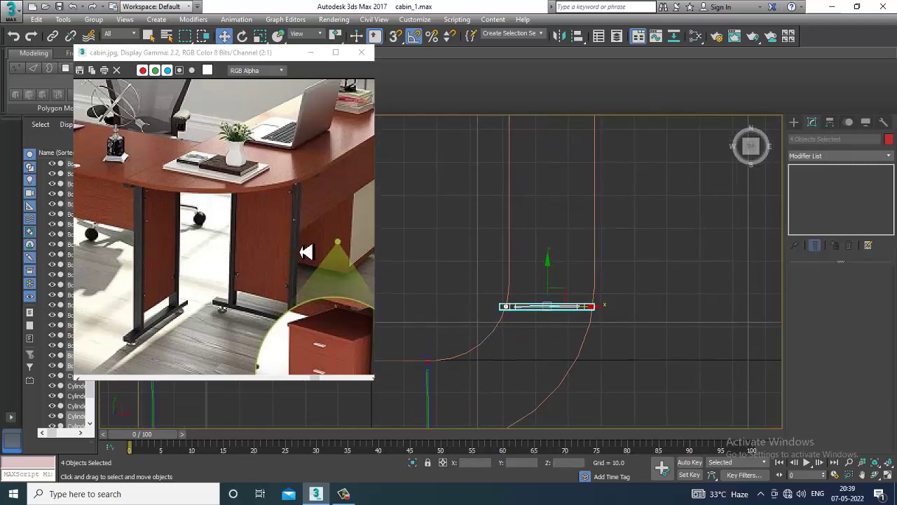
- Copy the rotated leg assembly along Y to the far end of the side wing, following the reference photo
middle_drag(303, 253, 124, 294)
middle_drag(554, 289, 572, 391)
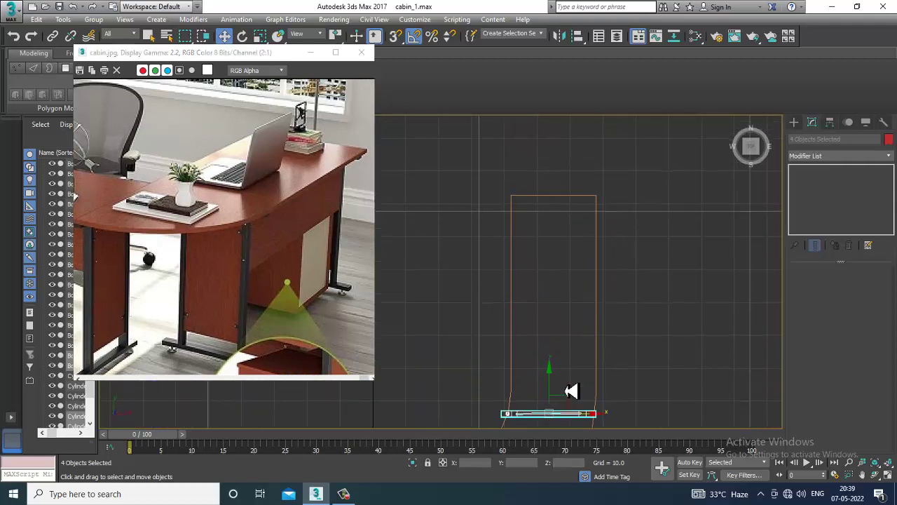
middle_drag(572, 340, 549, 335)
mouse_move(547, 353)
mouse_down()
mouse_move(542, 145)
mouse_move(549, 134)
mouse_move(555, 143)
mouse_up()
click(453, 294)
middle_drag(589, 196, 581, 210)
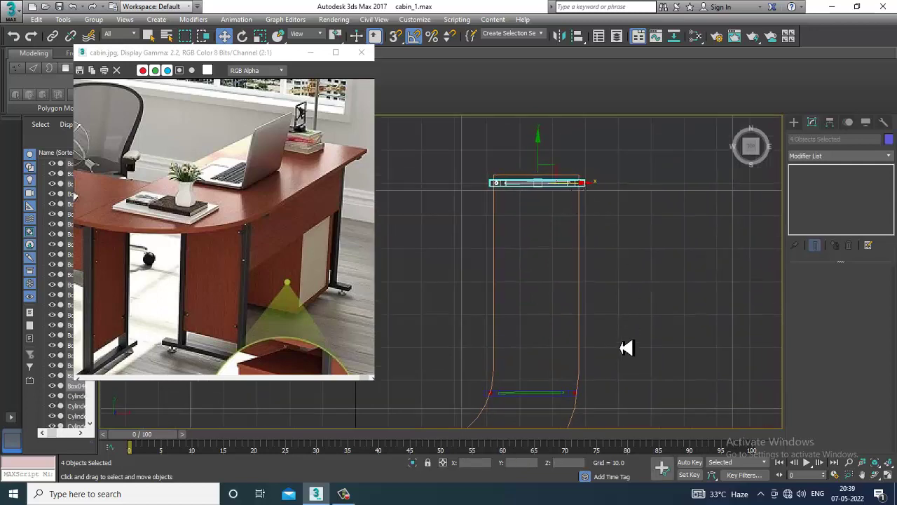
- Inspect the desk's leg layout in perspective and compare it with the full reference photo
key(alt+w)
alt+middle_drag(637, 392, 647, 407)
key(alt+w)
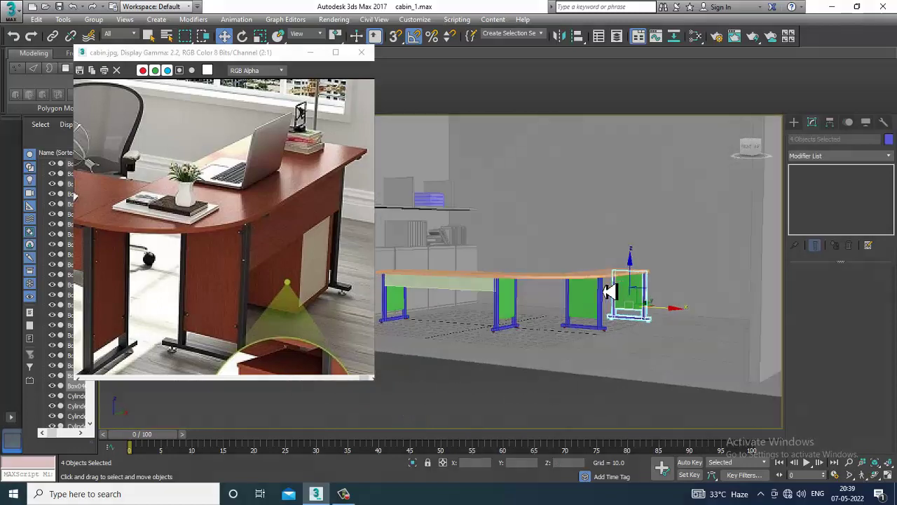
alt+middle_drag(609, 292, 703, 353)
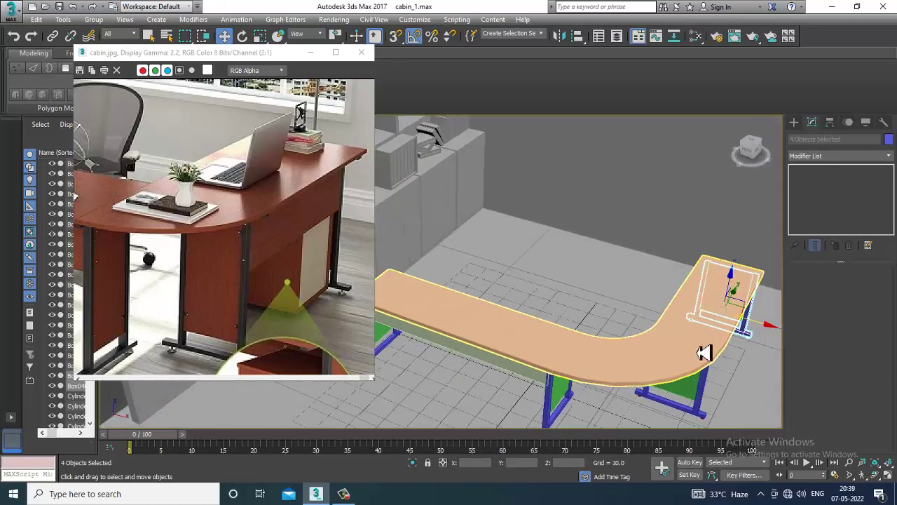
middle_drag(239, 275, 300, 258)
scroll(300, 258, down, 1)
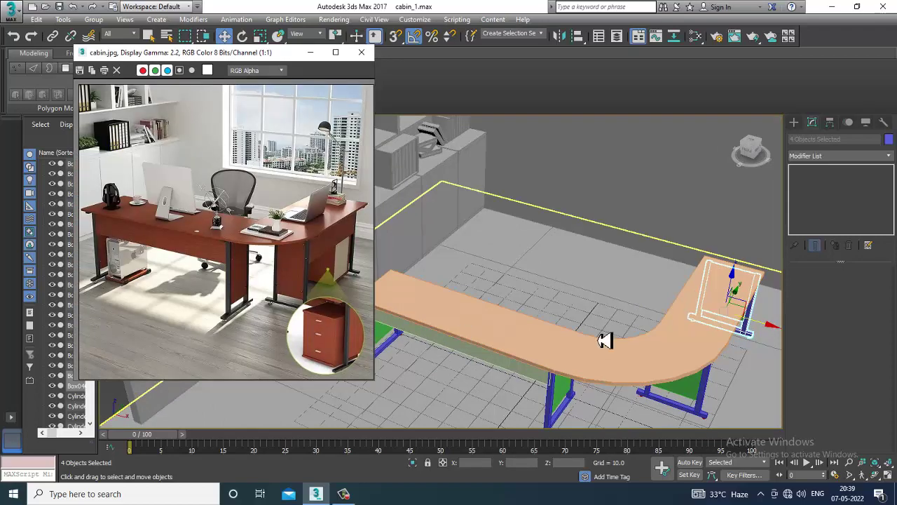
alt+middle_drag(604, 340, 593, 270)
- In the top view, move the desktop vertices of the curve and side wing about -9.6 along X
click(652, 381)
scroll(654, 383, down, 3)
key(F3)
key(alt+w)
middle_click(418, 242)
key(alt+w)
scroll(462, 258, down, 3)
middle_drag(468, 261, 568, 226)
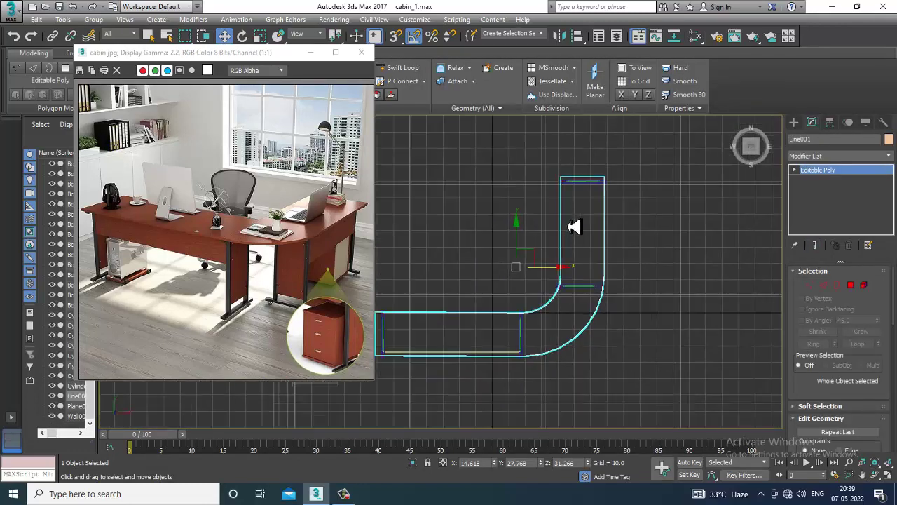
key(1)
drag(454, 160, 707, 412)
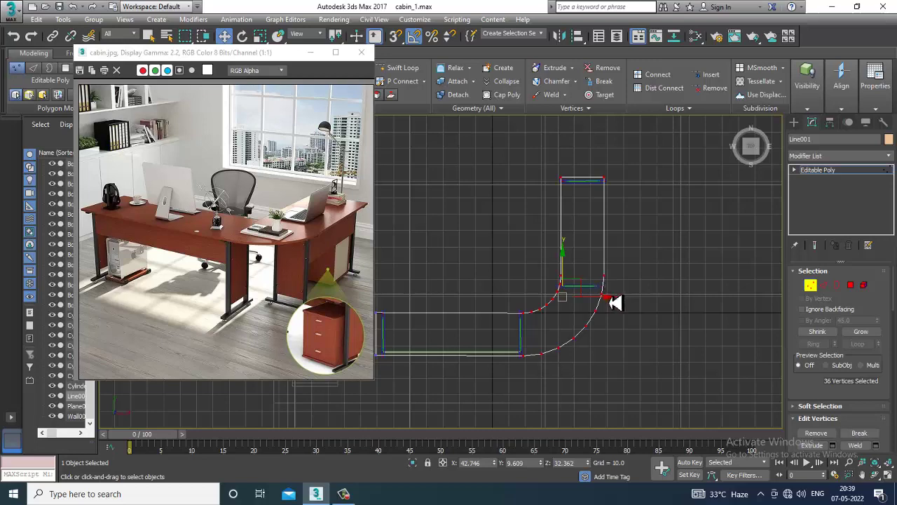
drag(610, 303, 603, 305)
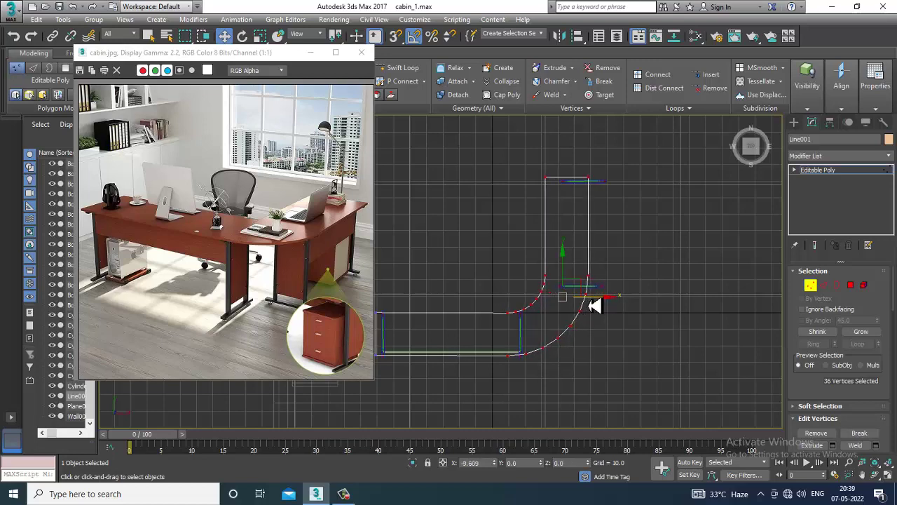
middle_drag(603, 306, 670, 311)
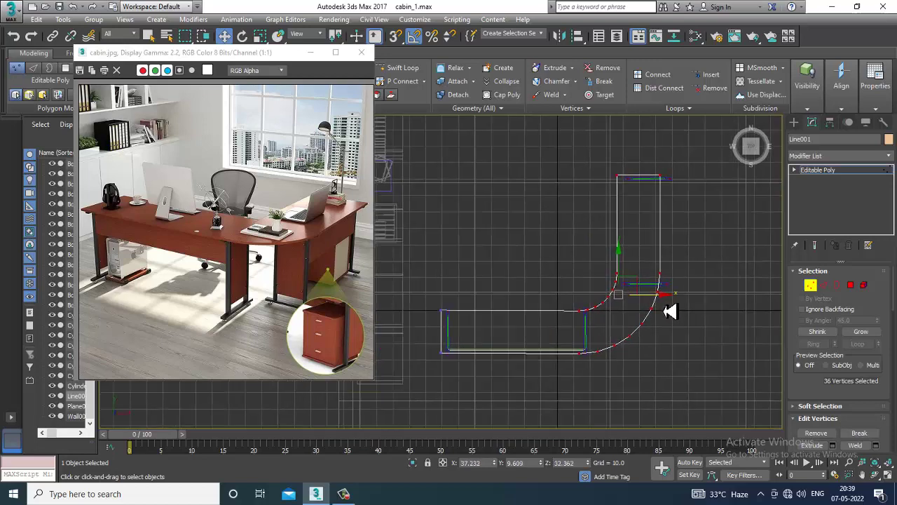
- Check the shortened desktop against its legs in shaded perspective and leave vertex editing
key(alt+w)
middle_click(647, 361)
key(alt+w)
mouse_move(647, 360)
alt+middle_down()
mouse_move(623, 322)
mouse_move(639, 338)
mouse_move(591, 311)
alt+middle_up()
key(F3)
scroll(591, 311, up, 3)
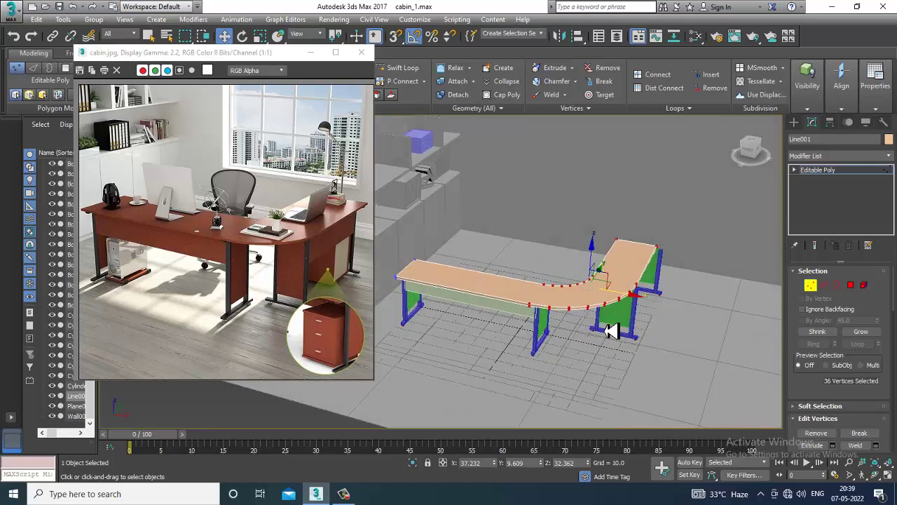
click(826, 173)
- Move the side wing's near and far leg assemblies along X by about -5 and -5.5 to centre them beneath the desktop
key(alt+w)
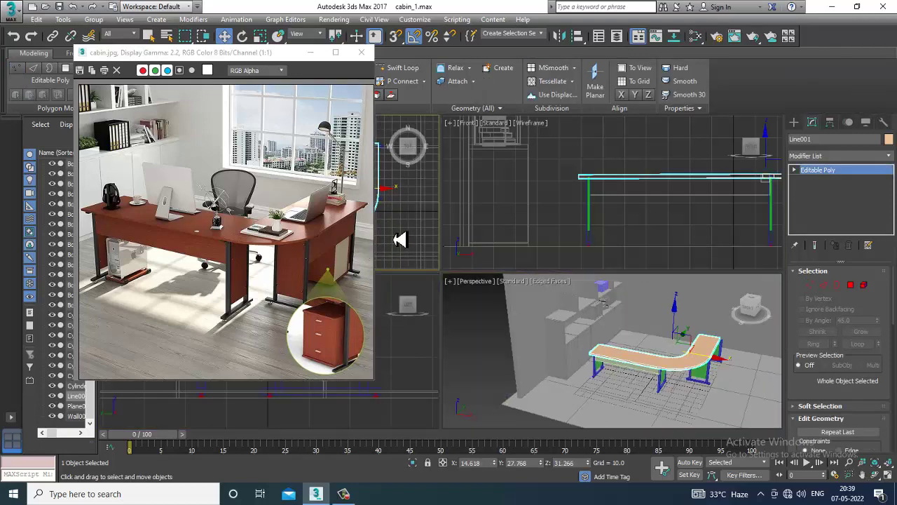
key(alt+w)
scroll(588, 310, up, 2)
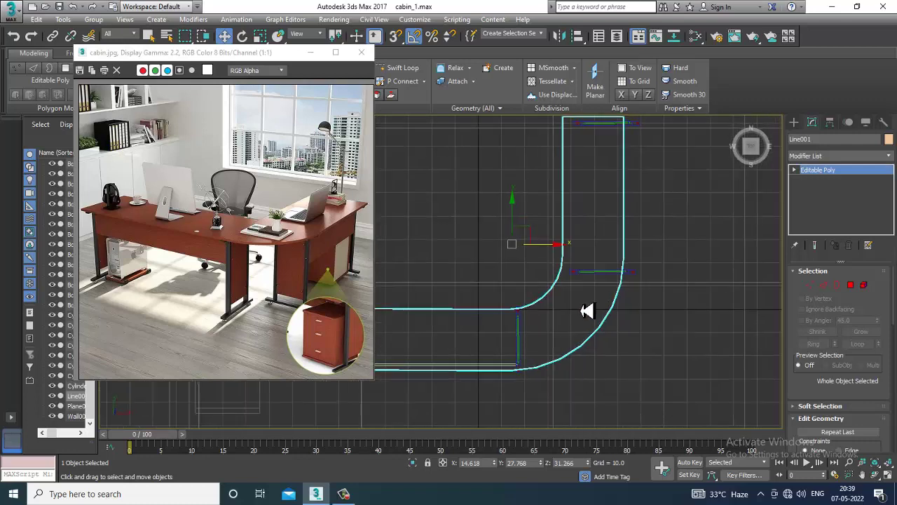
scroll(515, 339, up, 2)
middle_drag(597, 272, 542, 381)
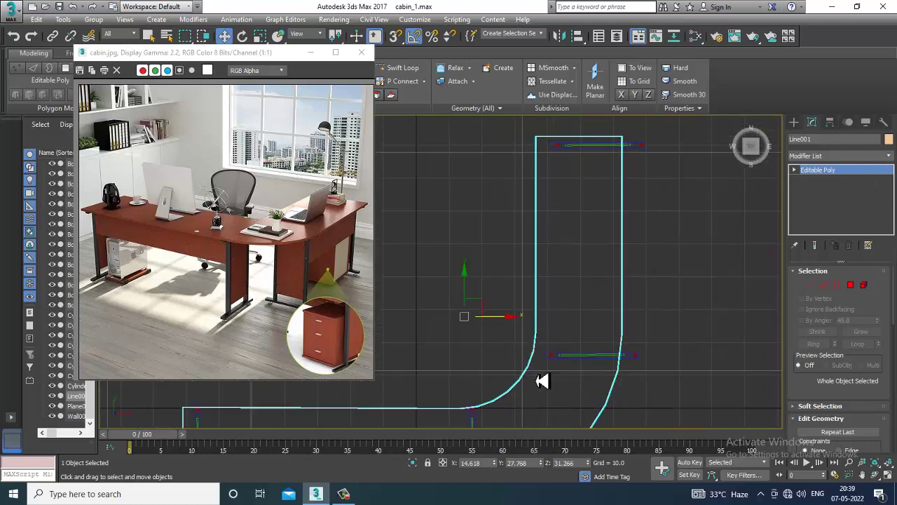
drag(645, 352, 568, 247)
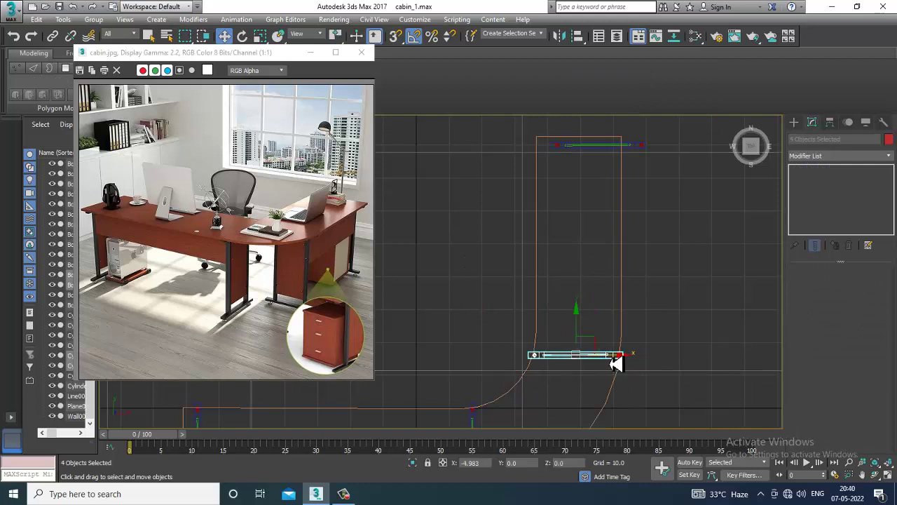
middle_drag(615, 289, 609, 351)
drag(645, 231, 615, 214)
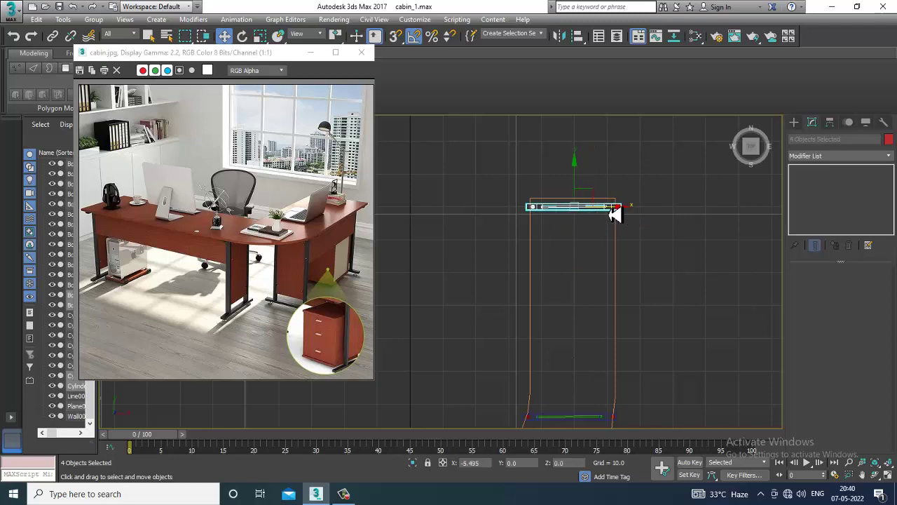
- Examine the main wing's inner leg assembly in the top view and in perspective against the front panel and desktop
scroll(616, 213, down, 3)
middle_drag(577, 322, 621, 249)
scroll(610, 271, up, 3)
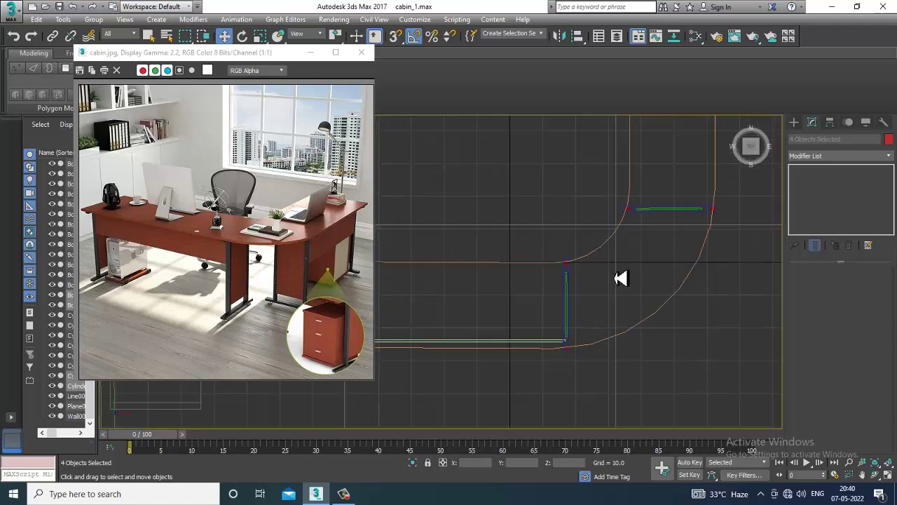
drag(587, 344, 592, 358)
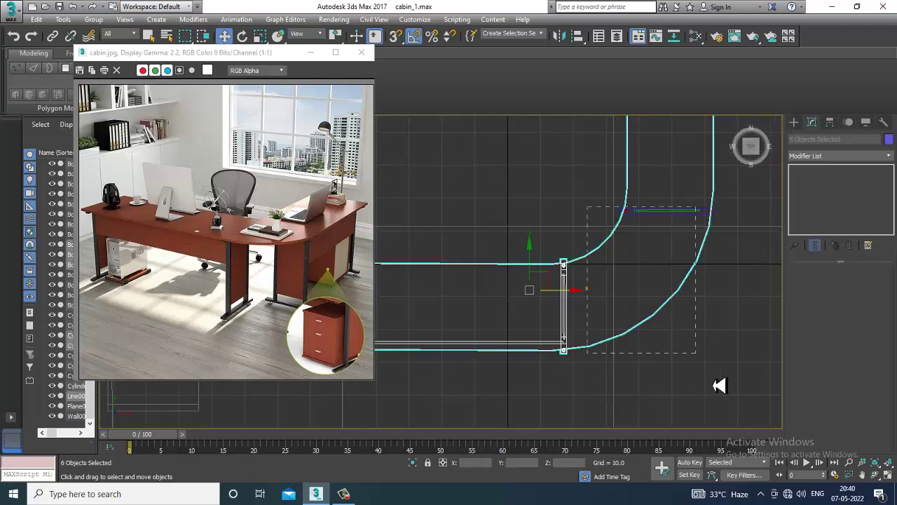
alt+drag(714, 385, 704, 378)
key(alt+w)
right_click(637, 360)
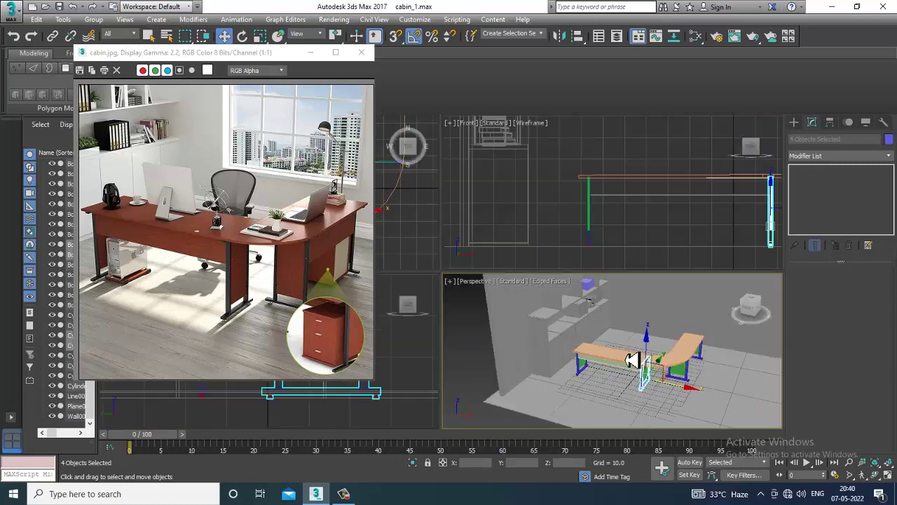
key(alt+w)
alt+middle_drag(637, 360, 682, 333)
scroll(654, 330, up, 5)
scroll(653, 310, down, 5)
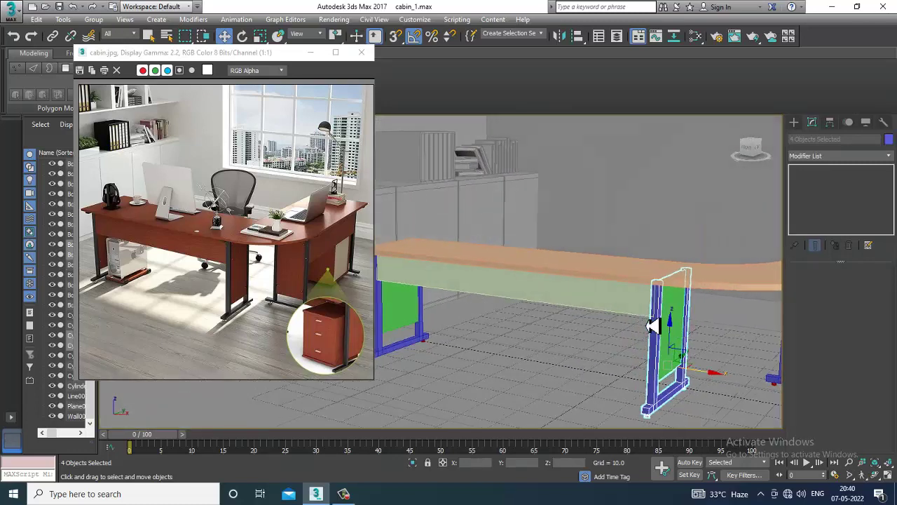
- Copy the main wing's front panel and rotate the copy a quarter turn so it runs parallel to the side wing
click(633, 311)
alt+middle_drag(633, 310, 549, 329)
mouse_move(549, 329)
shift+mouse_down()
mouse_move(568, 361)
mouse_move(494, 336)
shift+mouse_up()
click(453, 295)
key(e)
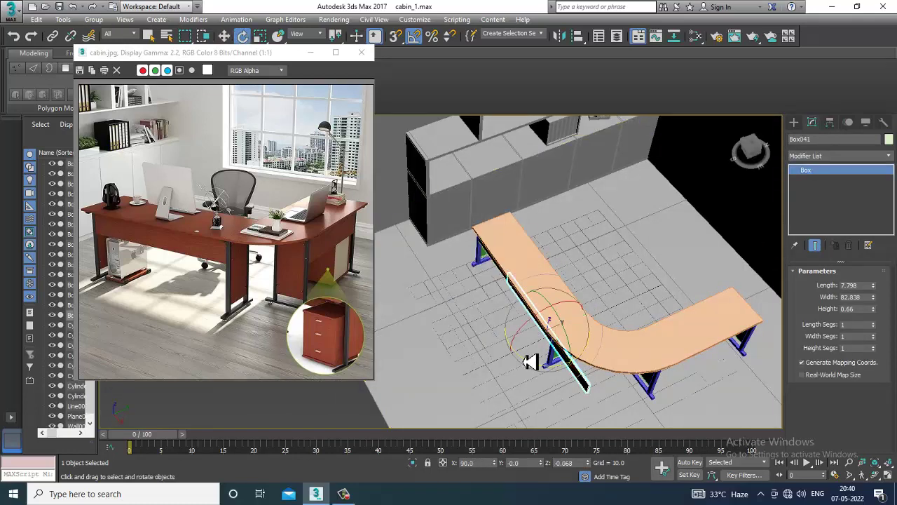
drag(545, 372, 549, 373)
- In the top view, move the rotated panel beneath the side wing's outer edge at about X 61, Y 40.7
key(w)
key(alt+w)
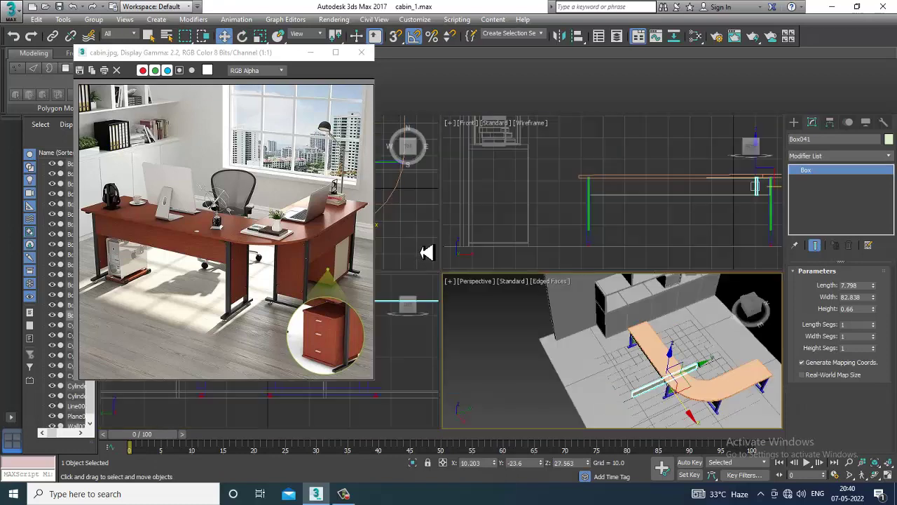
middle_click(427, 253)
key(alt+w)
scroll(490, 248, down, 5)
scroll(507, 263, up, 4)
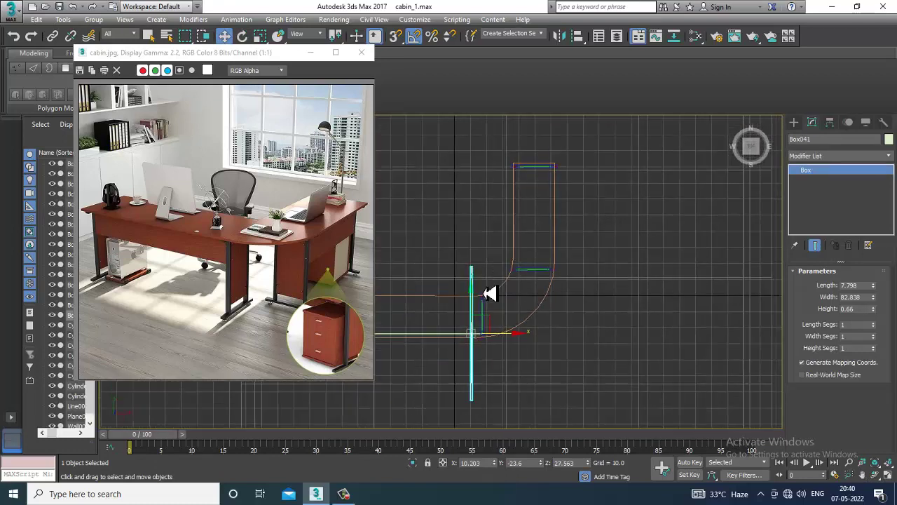
drag(479, 311, 654, 265)
scroll(505, 218, up, 3)
middle_drag(632, 209, 623, 234)
scroll(619, 231, up, 2)
middle_drag(615, 200, 606, 274)
middle_drag(583, 306, 577, 301)
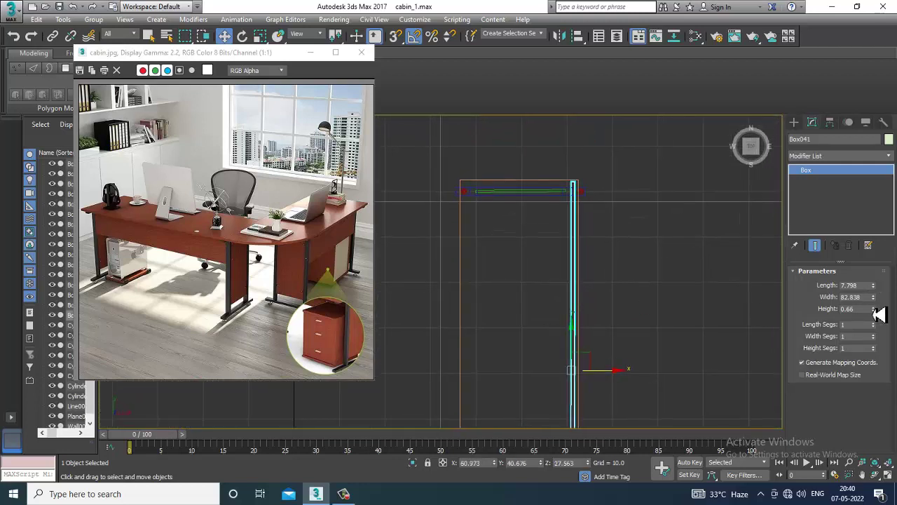
- Convert the side panel to Editable Poly and fit its end vertices between the legs at about Y 79.1 and Y 16.9
right_click(832, 178)
click(848, 241)
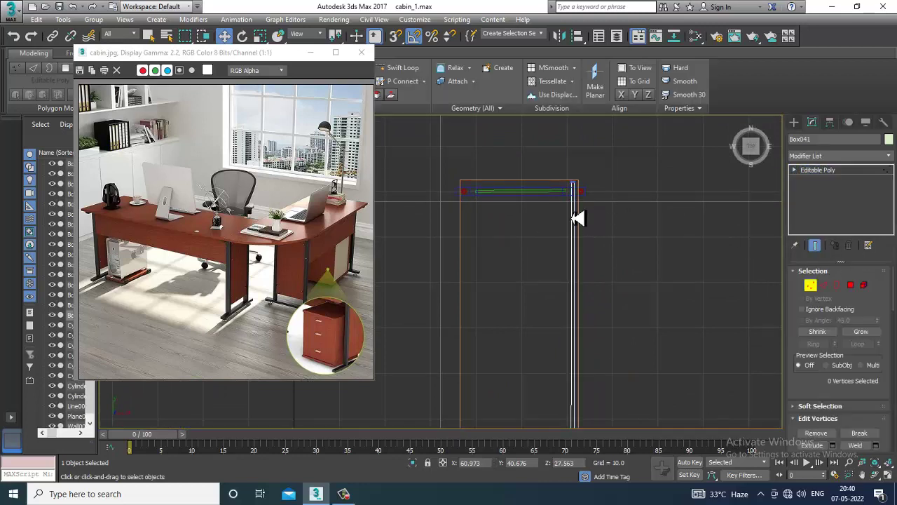
scroll(578, 219, up, 3)
drag(601, 192, 547, 154)
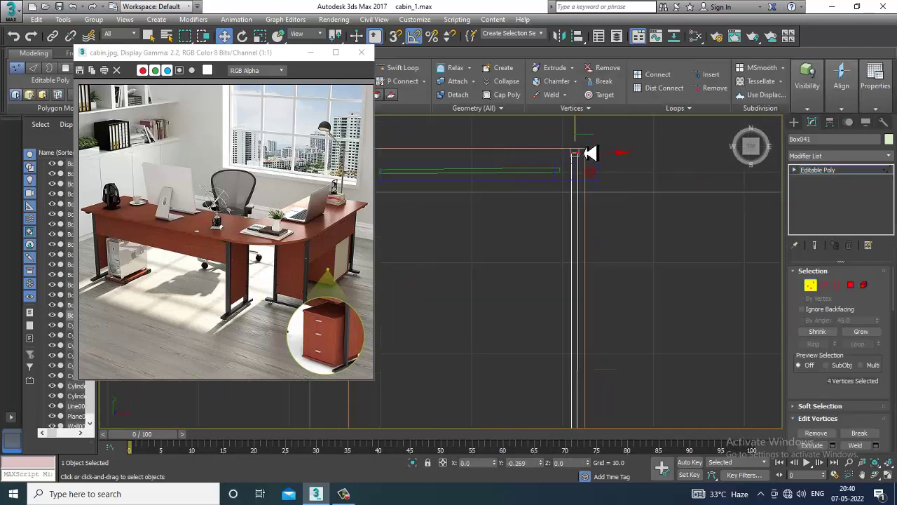
scroll(603, 223, down, 4)
middle_drag(613, 375, 589, 226)
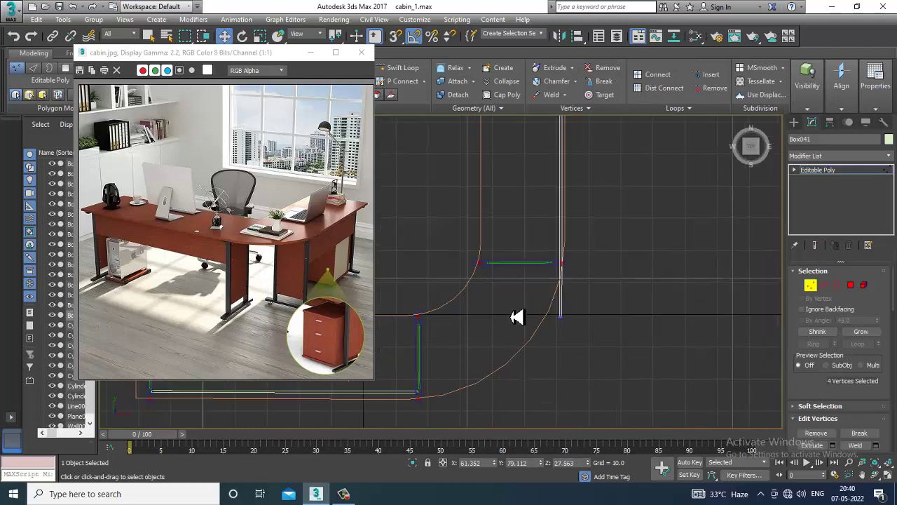
drag(516, 311, 627, 376)
scroll(604, 336, up, 3)
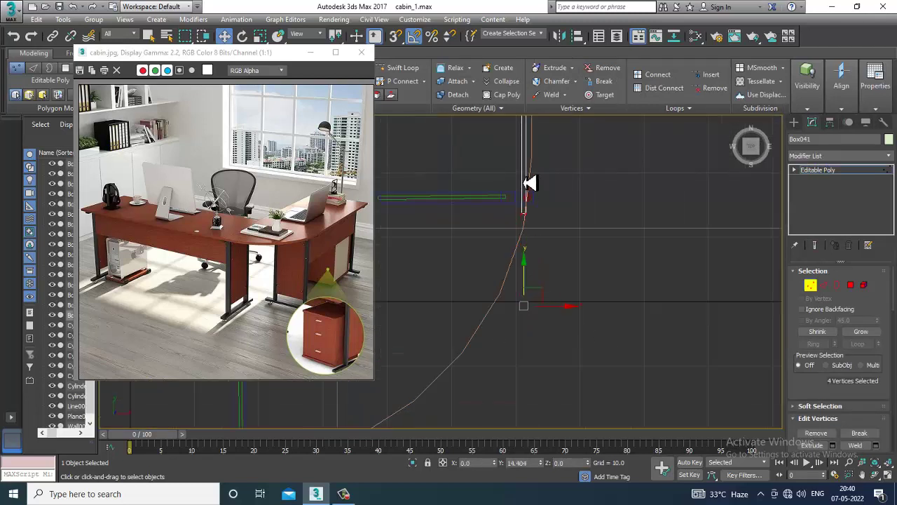
click(818, 169)
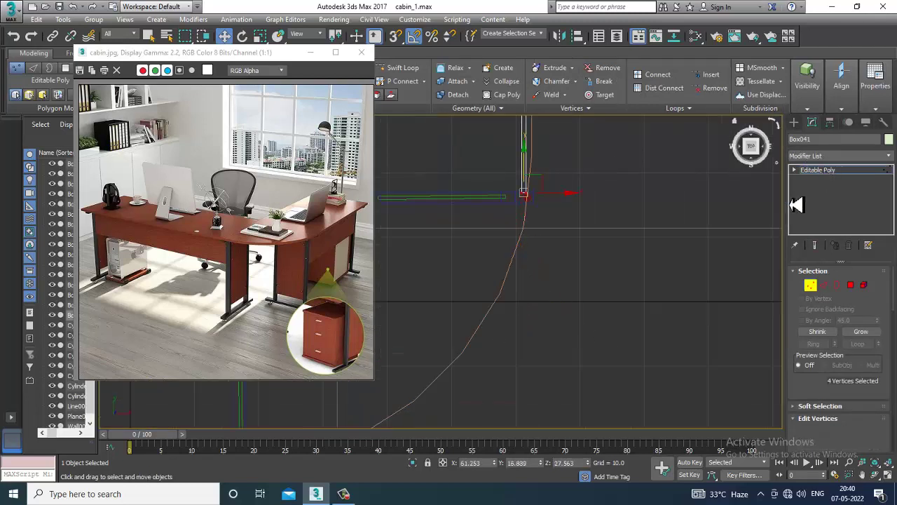
- In perspective, move the side panel inward along X to about 59.2 and check its fit between the side wing's legs
key(alt+w)
key(alt+w)
key(z)
scroll(663, 313, down, 5)
alt+middle_drag(663, 312, 645, 287)
scroll(646, 289, up, 5)
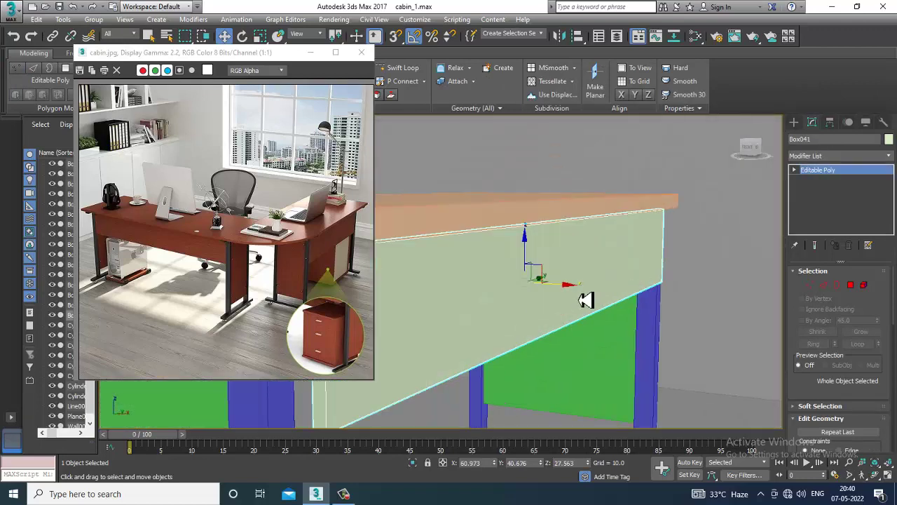
drag(570, 297, 546, 296)
scroll(603, 280, down, 5)
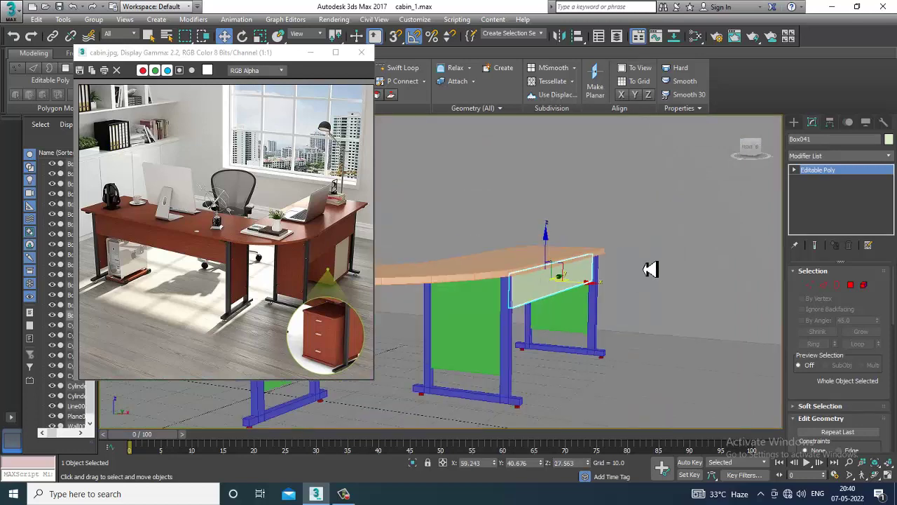
alt+middle_drag(651, 268, 701, 280)
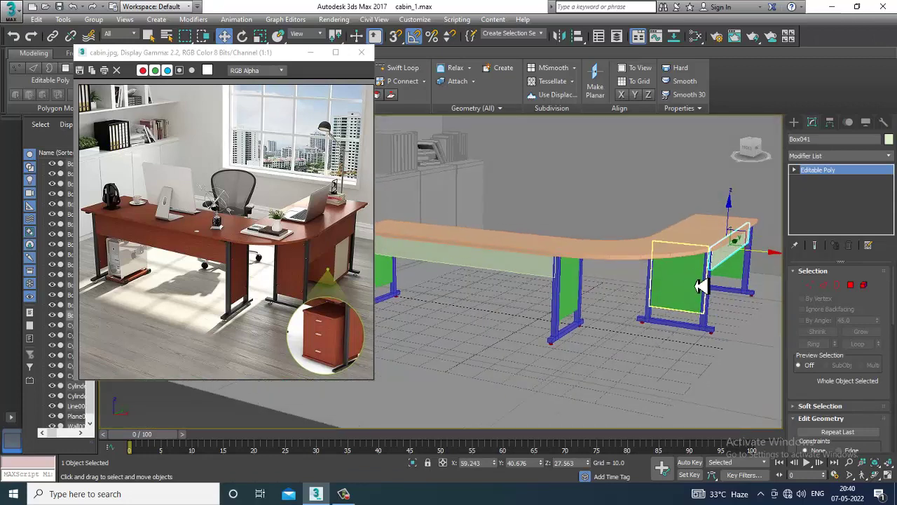
- Assign one grey object color to every object in the scene and check the recolored desk
key(ctrl+a)
click(889, 140)
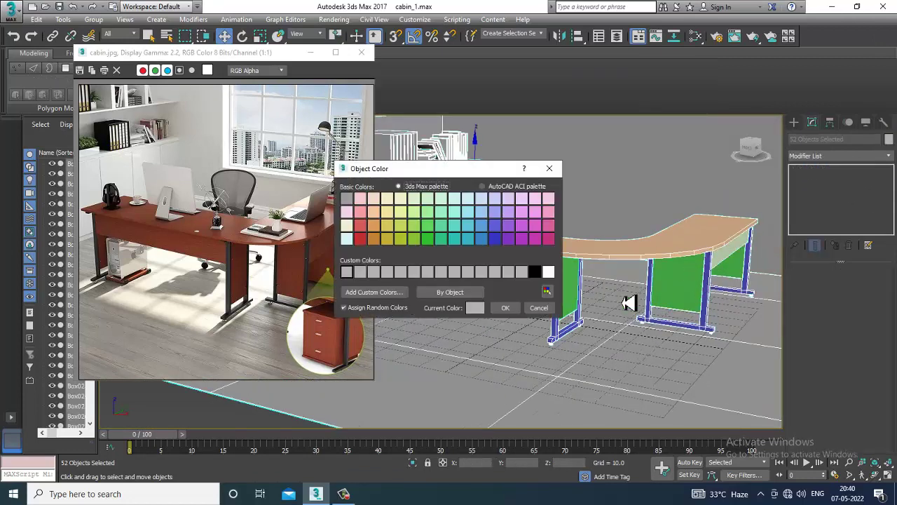
click(511, 312)
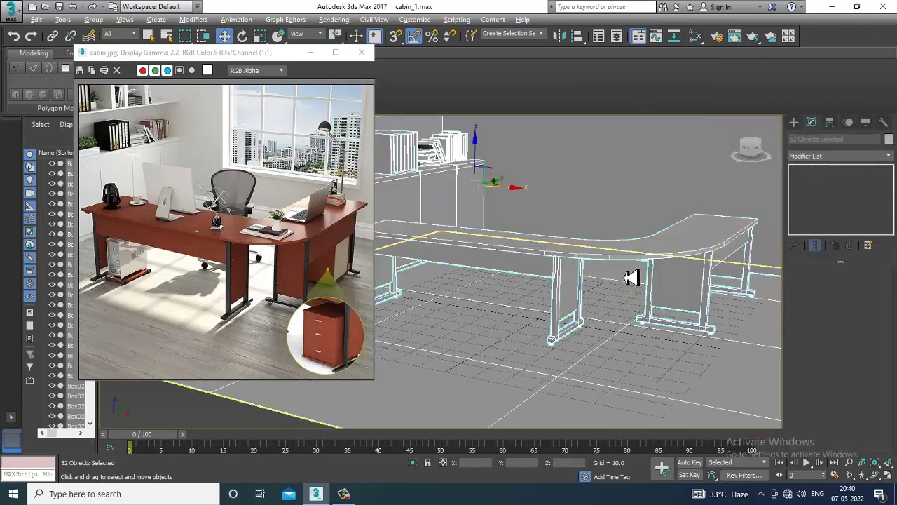
alt+middle_drag(631, 276, 636, 303)
click(449, 422)
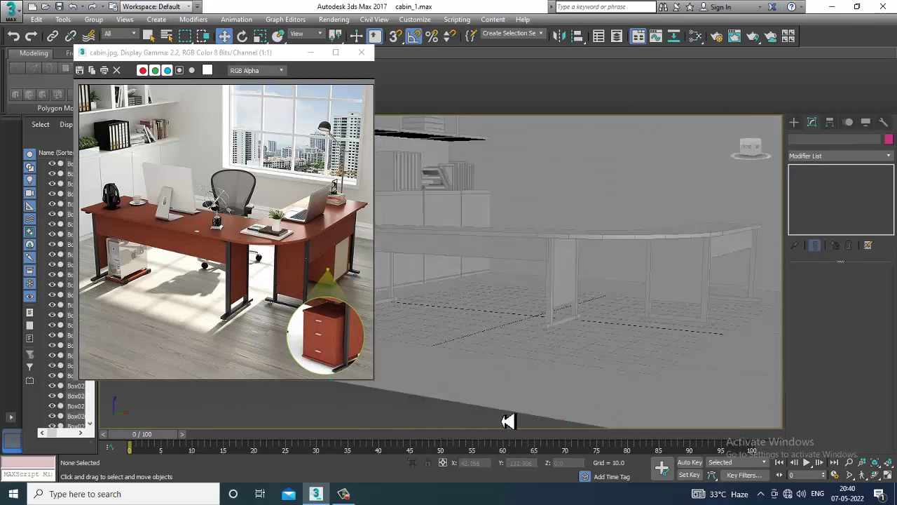
click(681, 276)
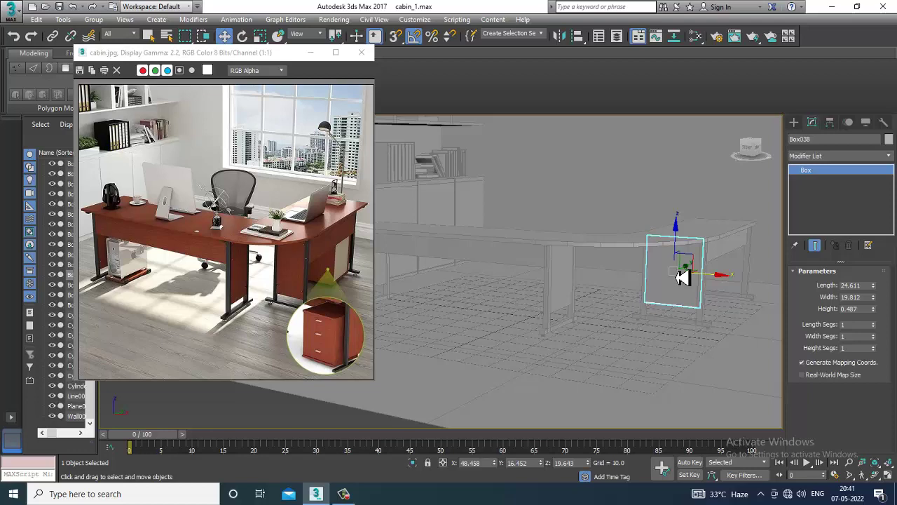
alt+middle_drag(597, 290, 575, 362)
mouse_move(592, 266)
alt+middle_down()
mouse_move(577, 256)
mouse_move(476, 290)
mouse_move(545, 287)
mouse_move(574, 270)
alt+middle_up()
- In the left view, narrow the main wing's outer leg frame by moving its upright vertices inward to about Y -3.6 and -21.3
click(467, 300)
key(alt+w)
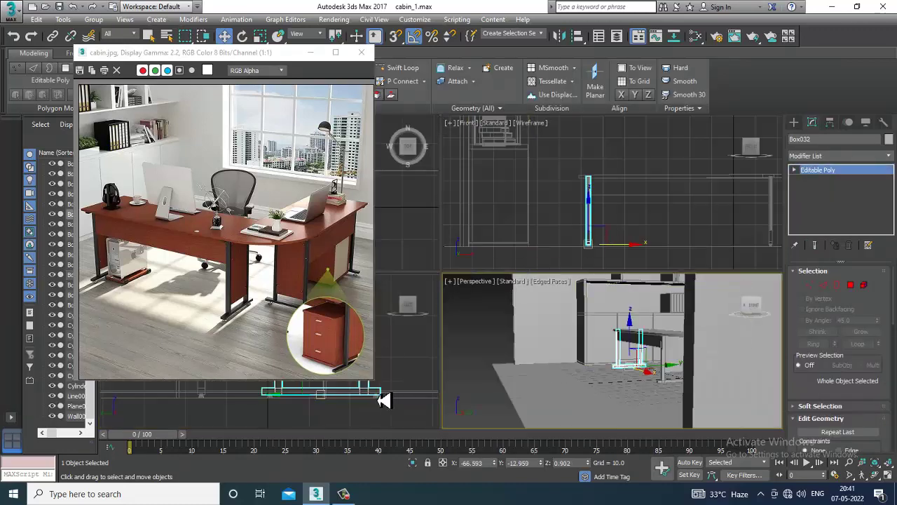
middle_click(383, 399)
key(alt+w)
middle_drag(508, 272, 528, 318)
scroll(527, 317, down, 4)
scroll(530, 279, up, 2)
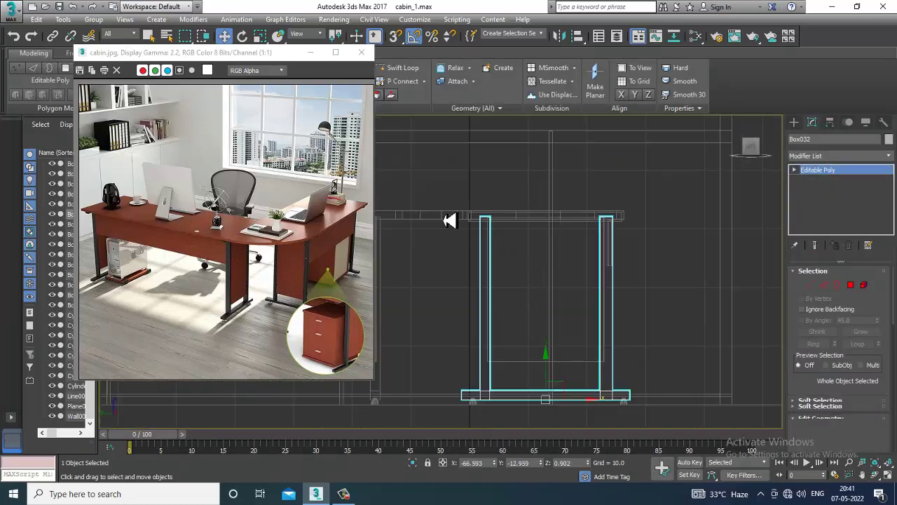
key(1)
drag(435, 182, 533, 358)
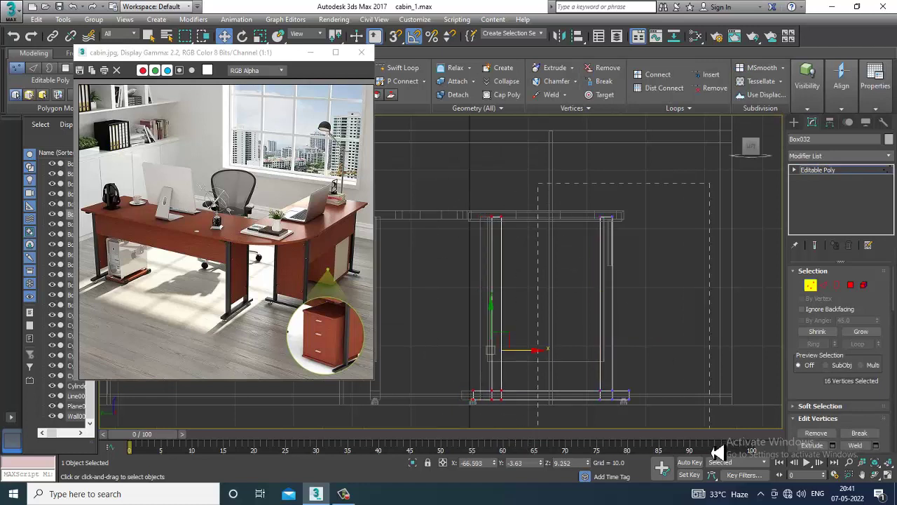
drag(651, 363, 633, 358)
click(824, 170)
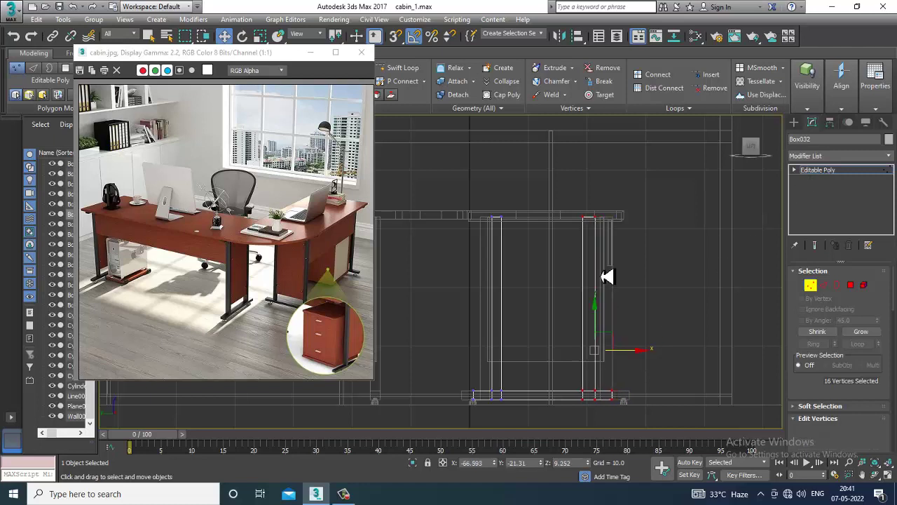
- Narrow the main wing's inner leg frame by moving its upright vertices inward to about Y -3.5 and -21.6
click(488, 382)
middle_drag(489, 382, 490, 378)
key(1)
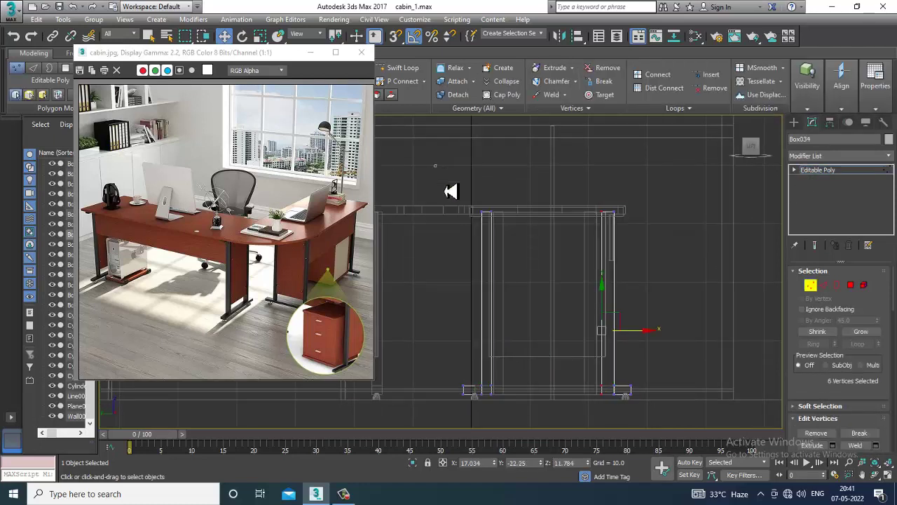
drag(545, 448, 543, 441)
drag(529, 353, 536, 351)
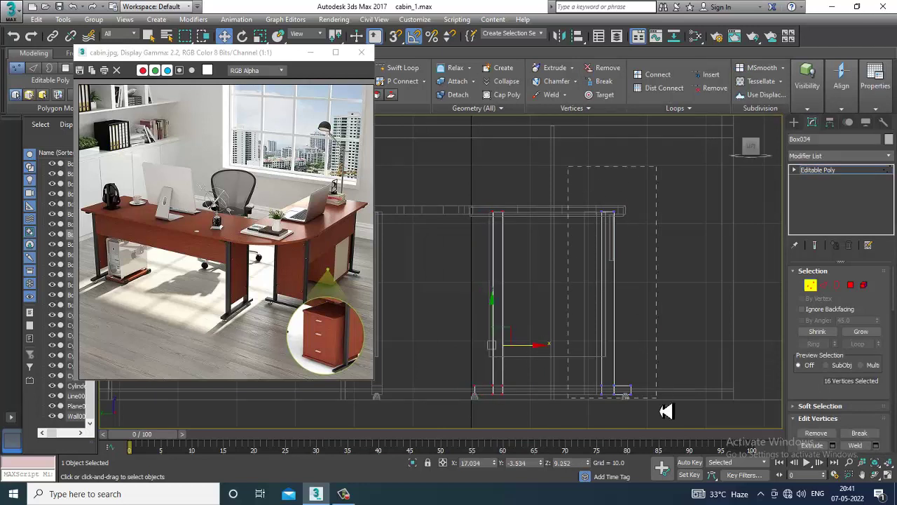
drag(651, 351, 641, 357)
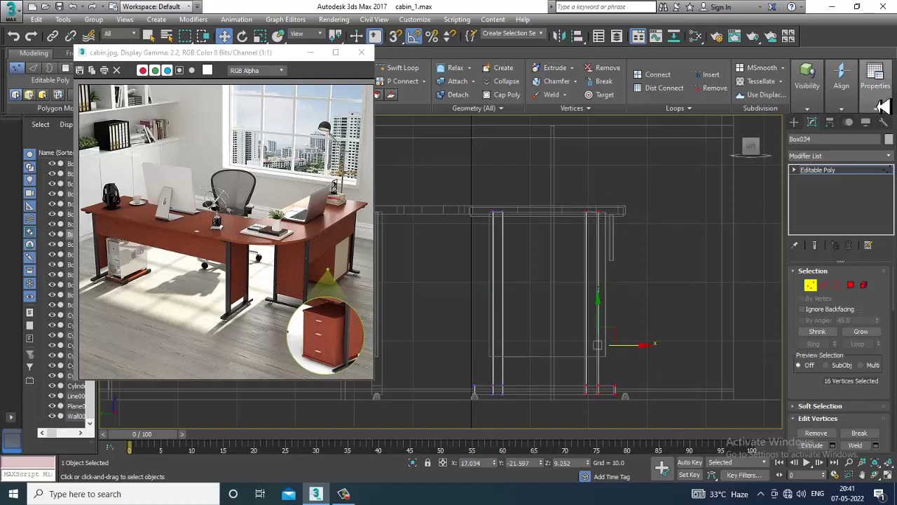
click(825, 171)
- Set the main wing's outer leg panel width to 17.038 and narrow the inner leg panel to fit between its uprights
click(535, 362)
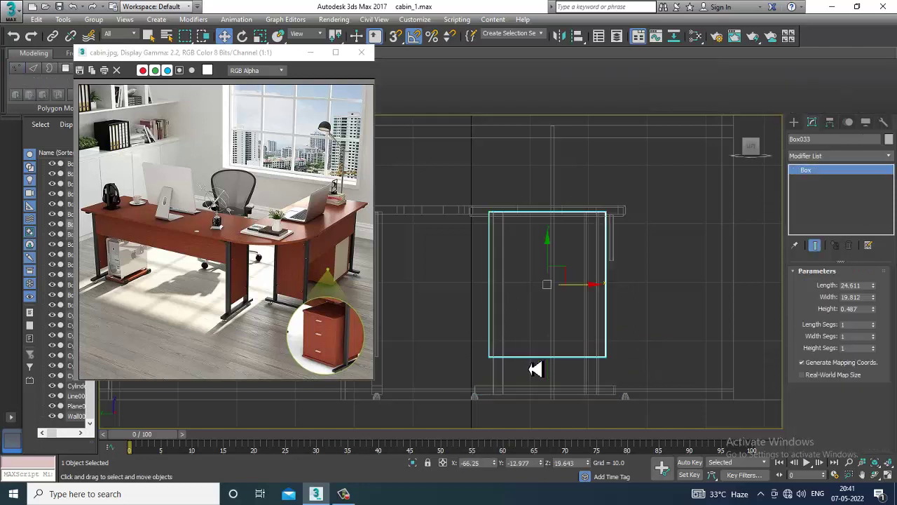
drag(876, 293, 885, 313)
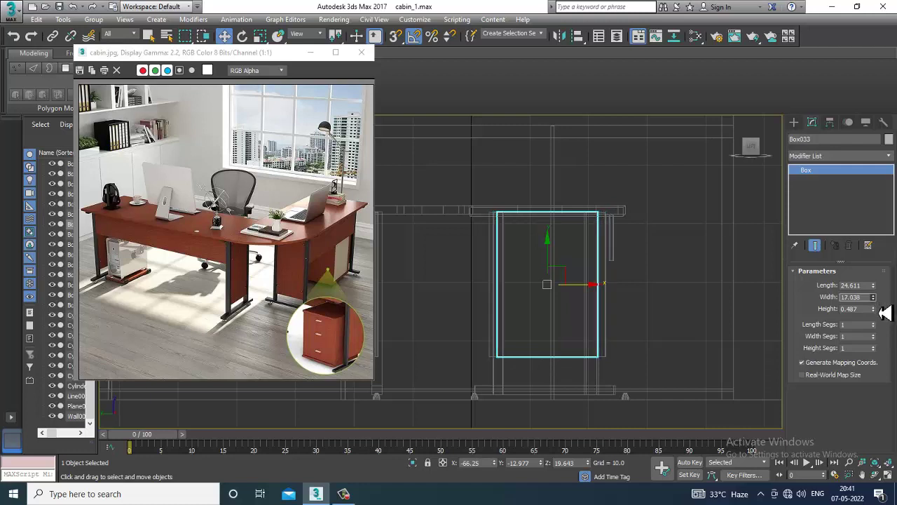
click(487, 316)
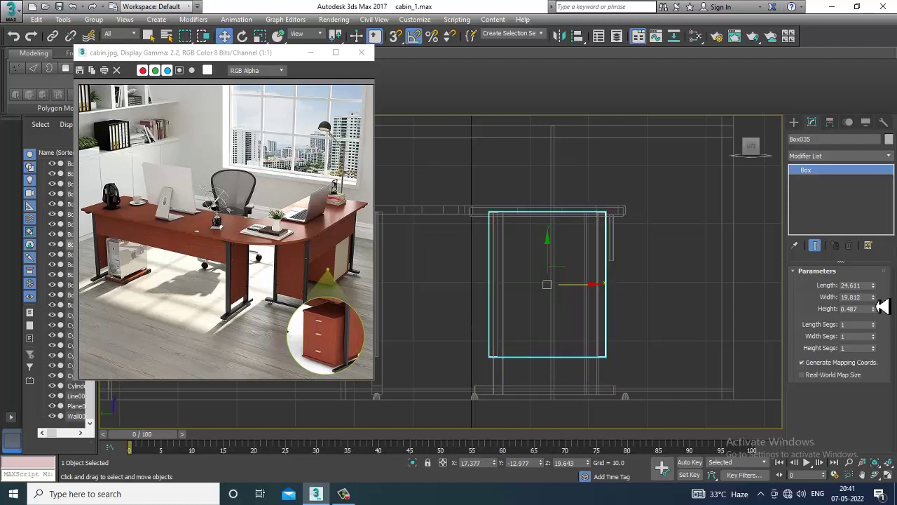
drag(875, 294, 881, 314)
- Move the main wing's front and rear pairs of feet inward so they sit under the ends of the narrowed leg bases
scroll(488, 402, up, 2)
middle_drag(488, 402, 480, 341)
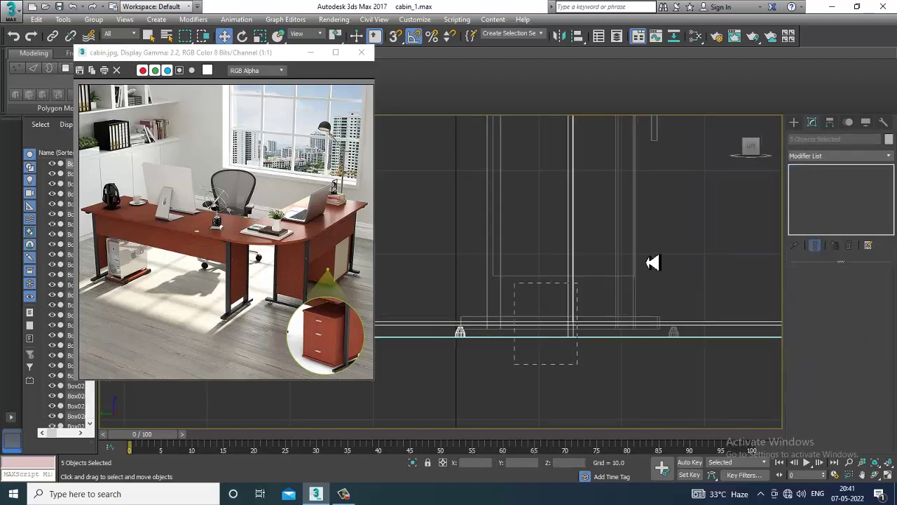
alt+drag(651, 263, 654, 263)
drag(513, 338, 523, 340)
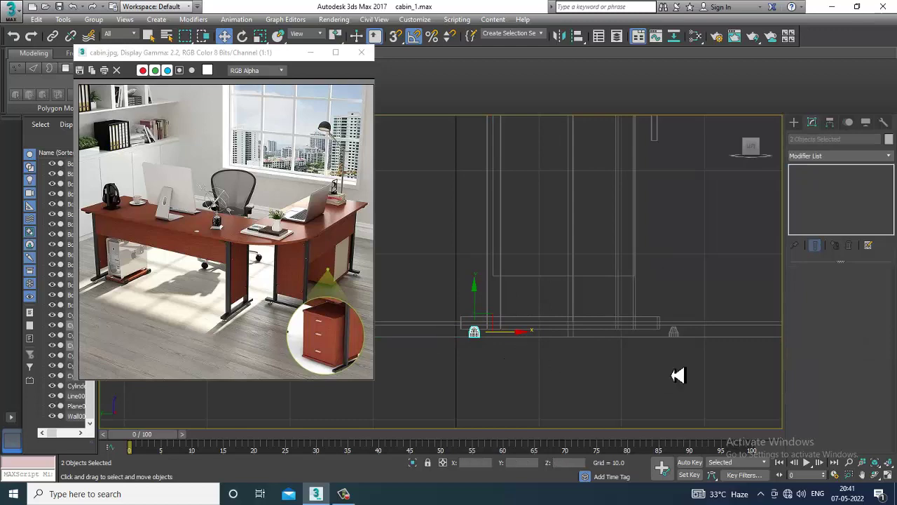
drag(708, 305, 710, 306)
alt+drag(735, 361, 750, 268)
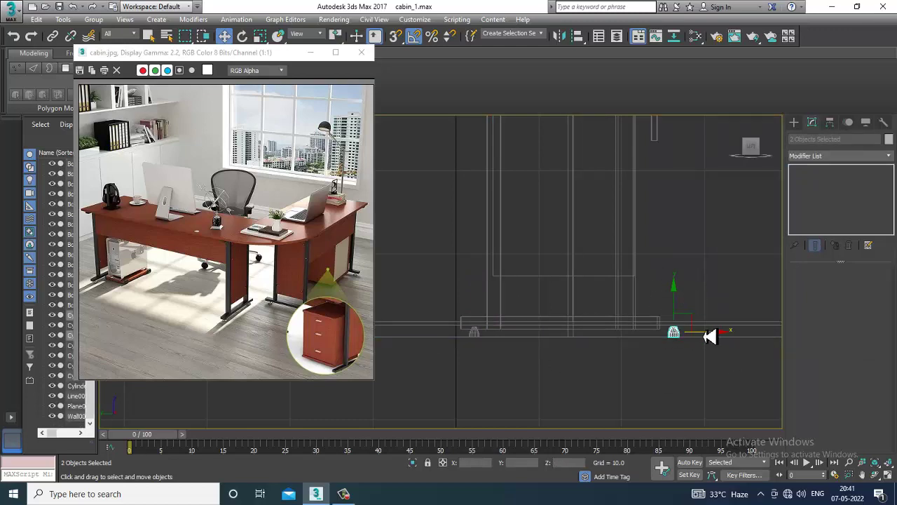
drag(710, 342, 693, 341)
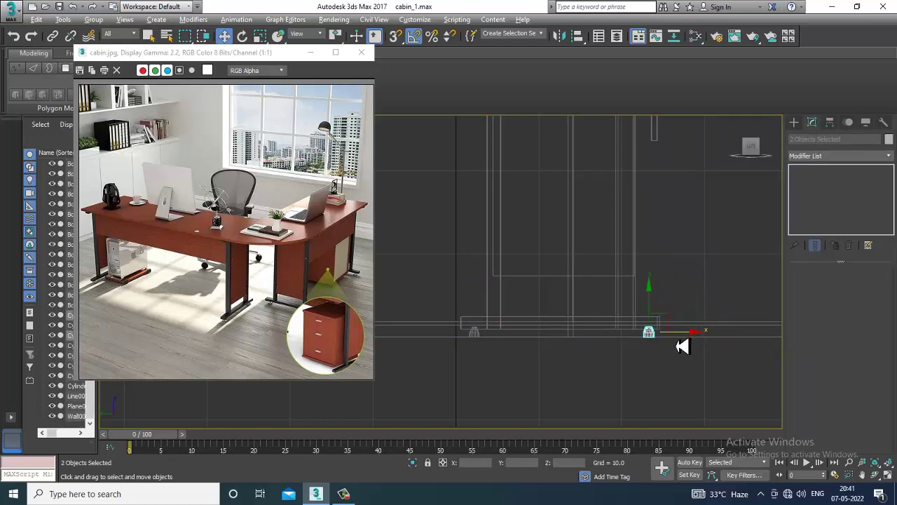
- In the front view, move the right upright's vertices on the side wing's inner leg frame inward to about X 57.3
key(alt+w)
middle_click(639, 357)
key(alt+w)
alt+middle_drag(638, 357, 669, 343)
click(631, 309)
click(645, 350)
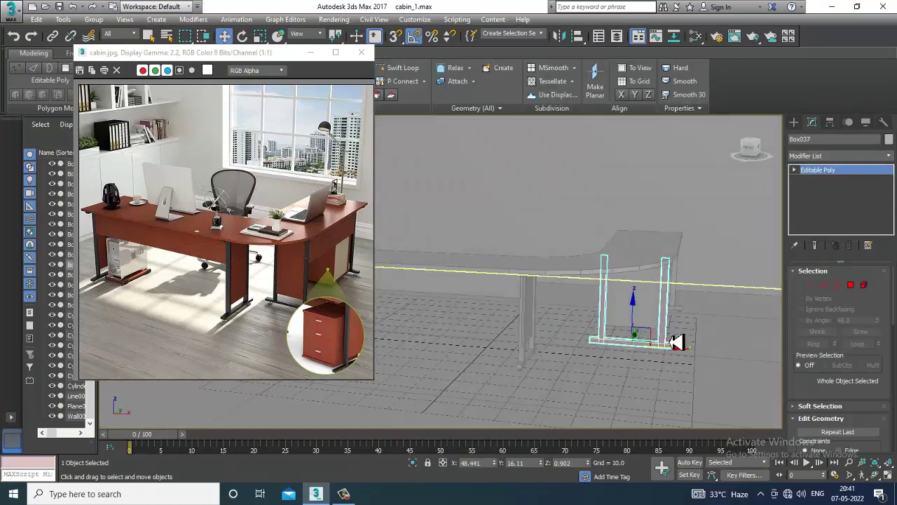
key(alt+w)
key(alt+w)
key(z)
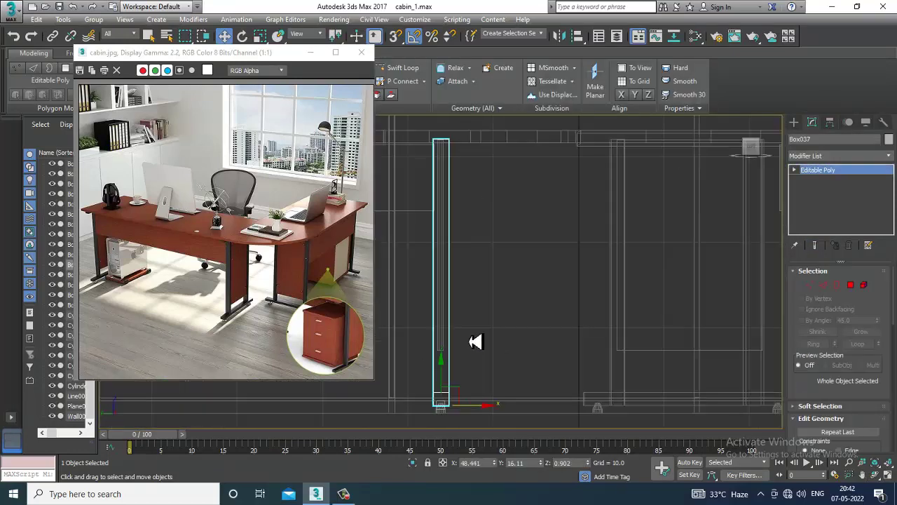
scroll(476, 341, down, 3)
key(alt+w)
middle_click(629, 214)
key(alt+w)
key(z)
scroll(615, 229, down, 3)
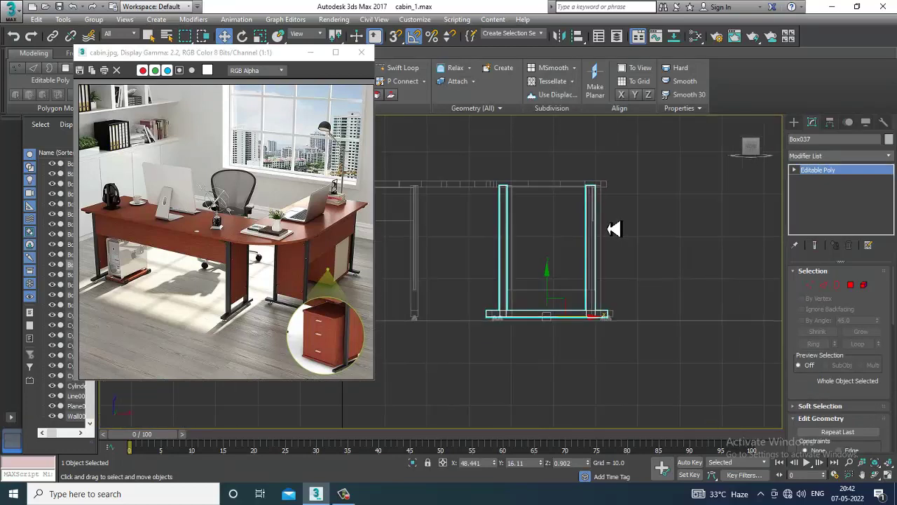
key(1)
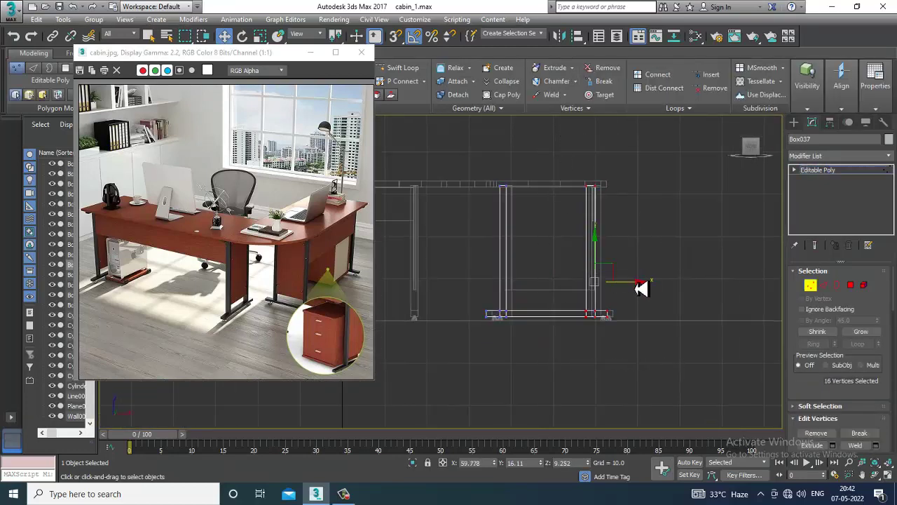
drag(605, 346, 605, 346)
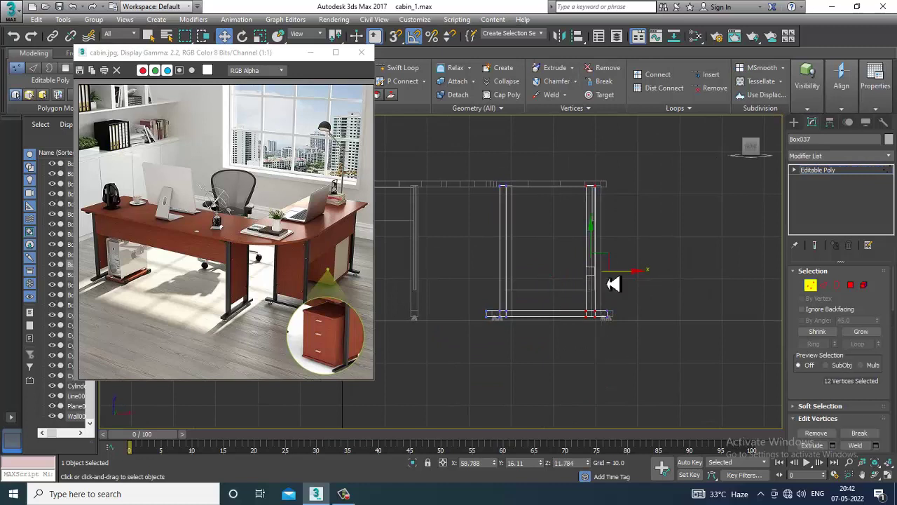
drag(634, 281, 626, 281)
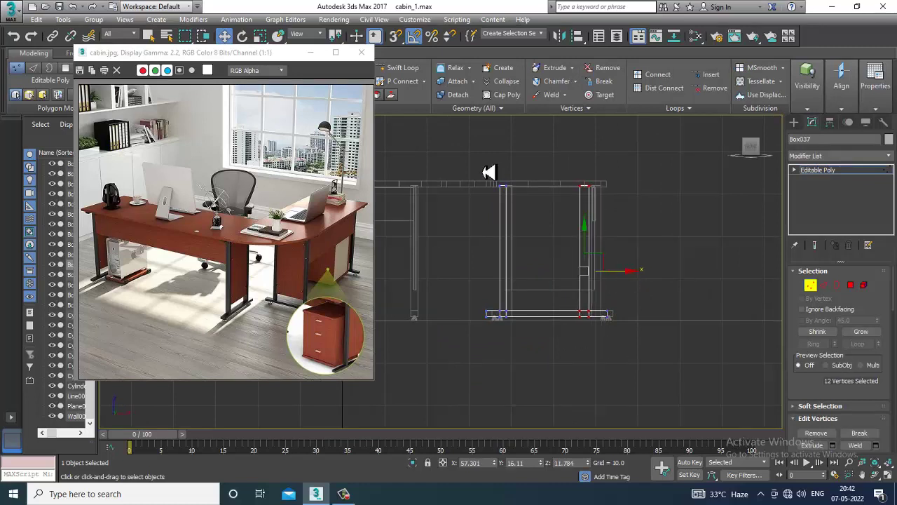
- Move the left upright's vertices on the side wing's inner leg frame inward to narrow the frame
drag(571, 314, 497, 345)
scroll(515, 277, up, 2)
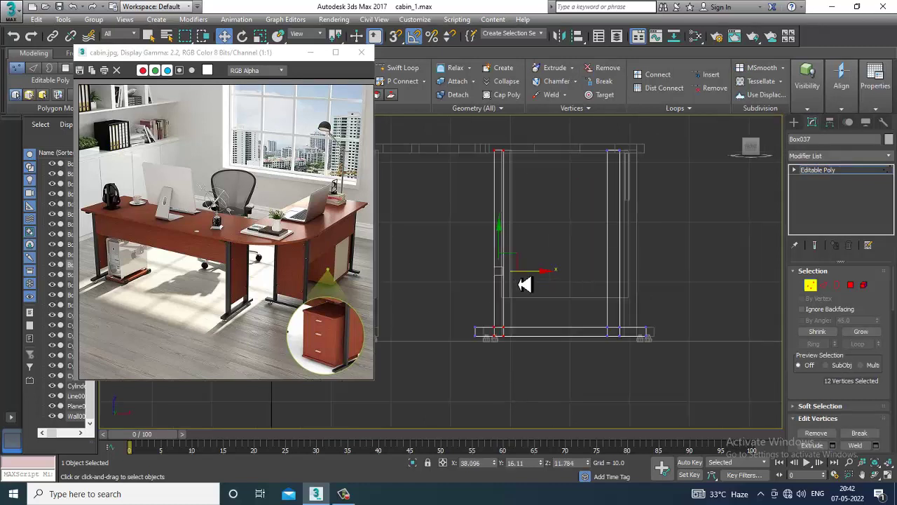
drag(538, 279, 554, 278)
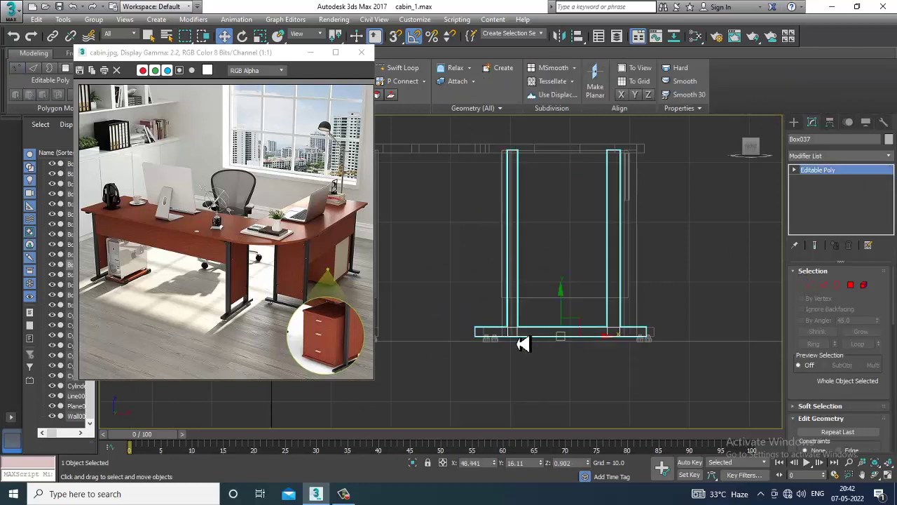
- Shorten the base of the side wing's inner leg frame by moving its end vertices to about X 35.5 and 61.5
scroll(518, 343, up, 4)
drag(437, 304, 515, 342)
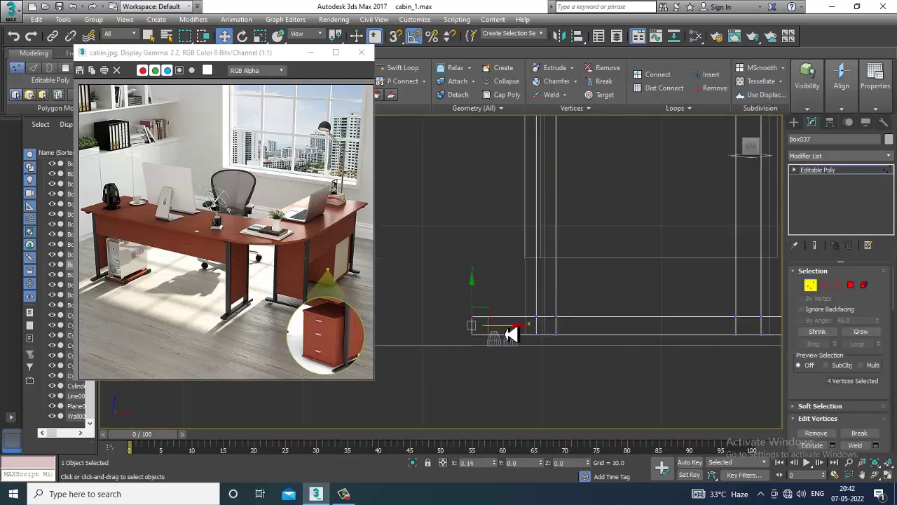
middle_drag(652, 343, 733, 323)
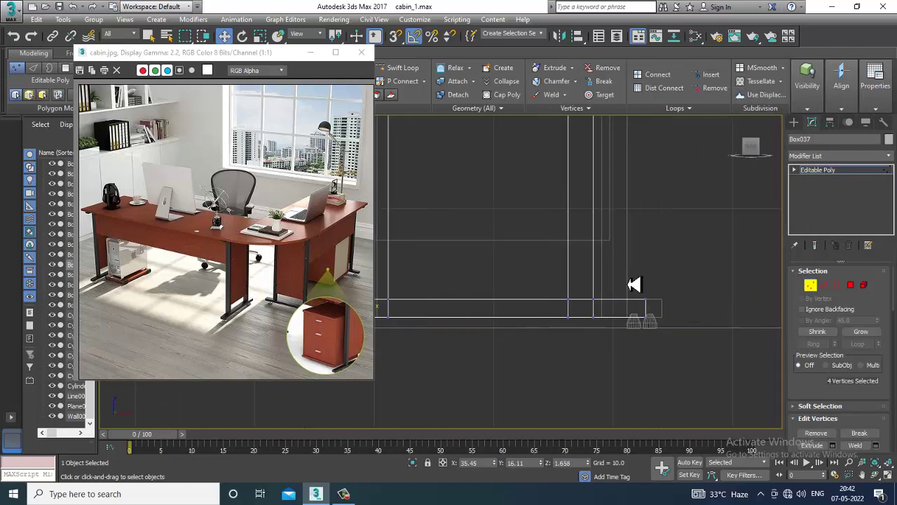
drag(635, 284, 664, 318)
middle_drag(579, 235, 655, 272)
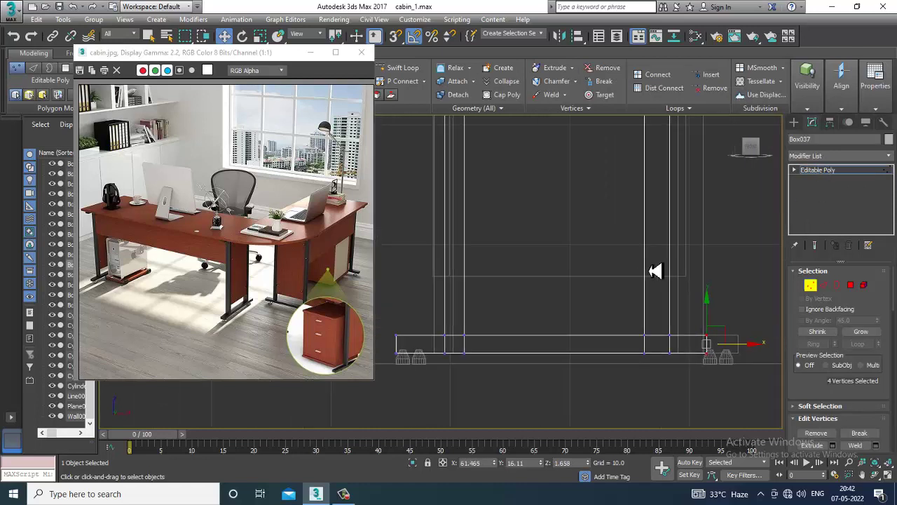
click(849, 171)
- On the side wing's outer leg frame, move the left upright inward and the left base end to about X 35.4
key(alt+w)
alt+middle_drag(726, 375, 639, 374)
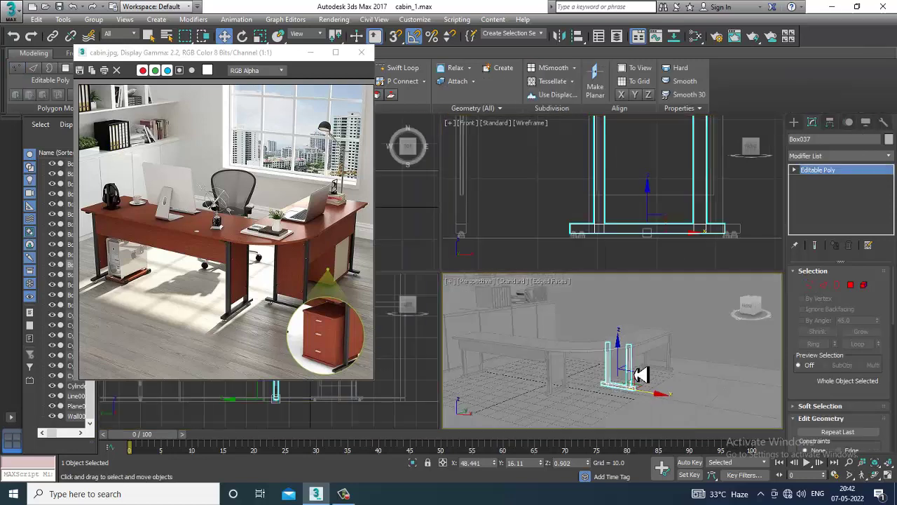
scroll(640, 375, up, 5)
click(673, 375)
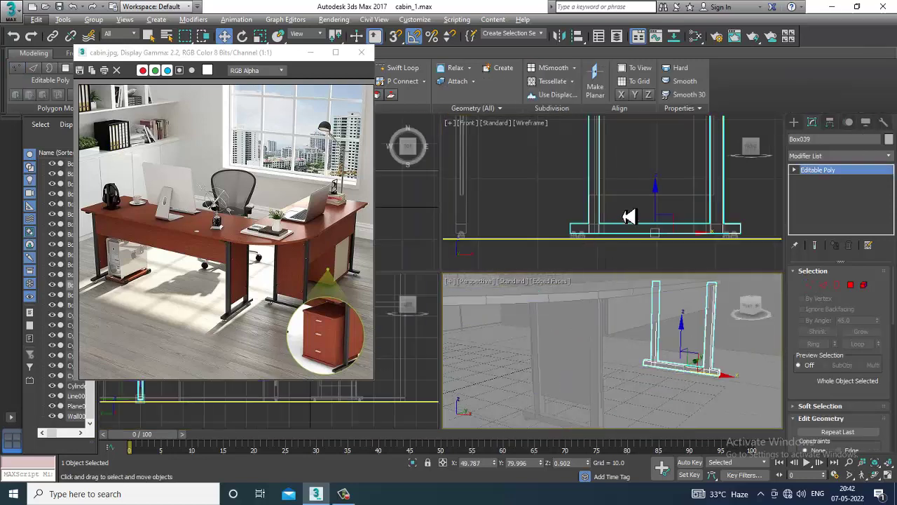
key(alt+w)
middle_drag(629, 214, 637, 237)
key(1)
scroll(636, 237, down, 3)
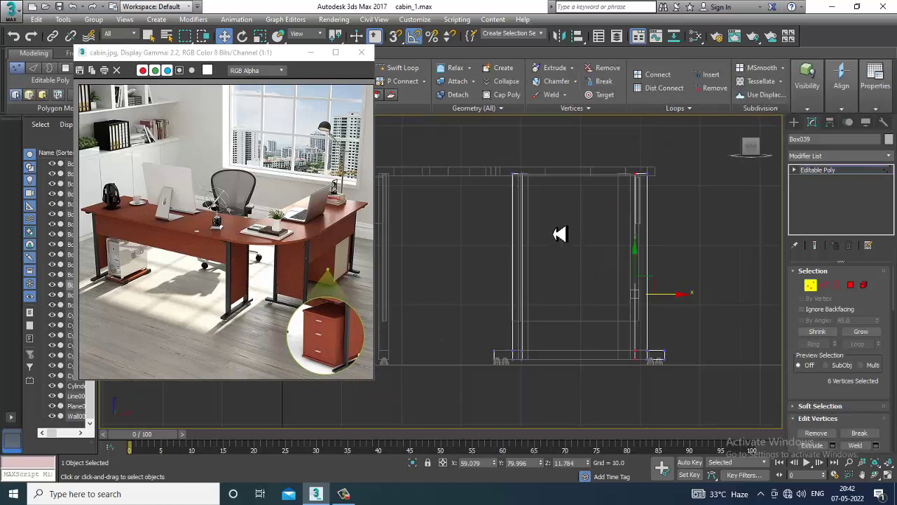
drag(553, 415, 553, 414)
drag(541, 316, 546, 314)
scroll(521, 353, up, 2)
drag(463, 343, 517, 376)
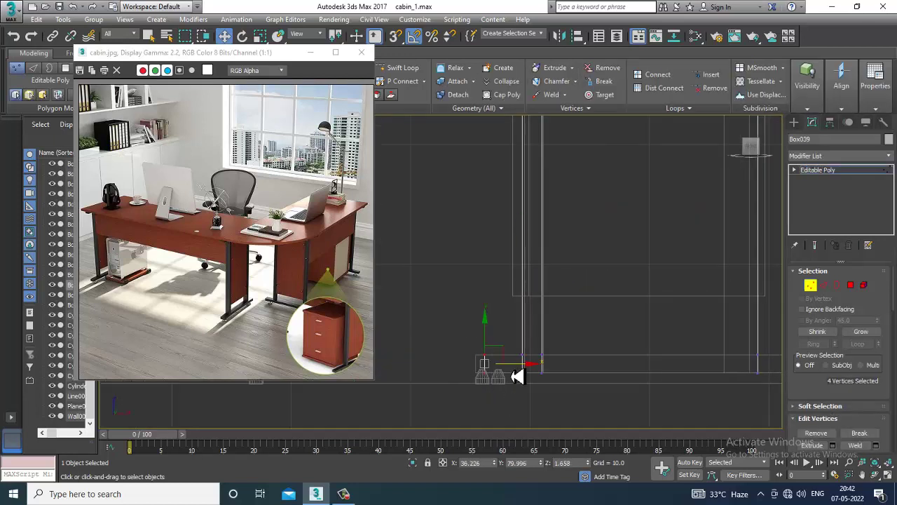
scroll(621, 335, down, 4)
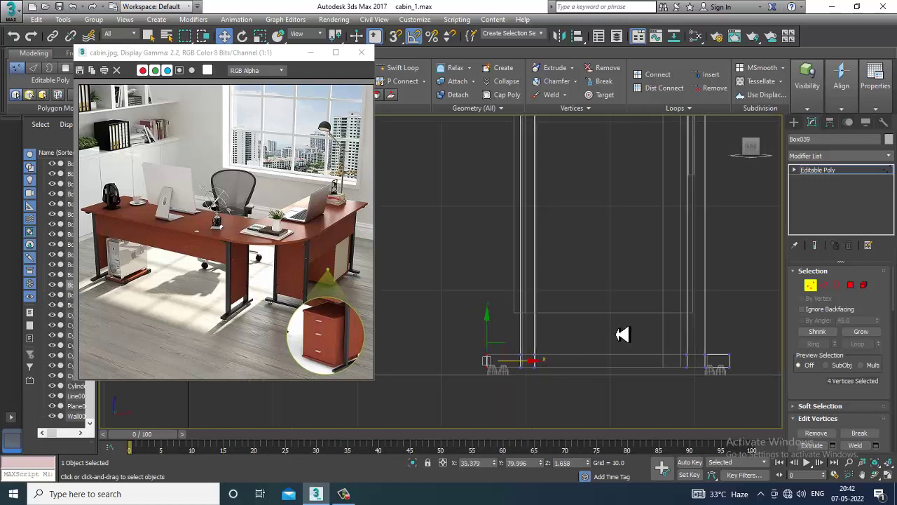
- Move the outer leg frame's right upright inward by about 2.6 and its right base end to about X 61.6
drag(604, 383, 607, 378)
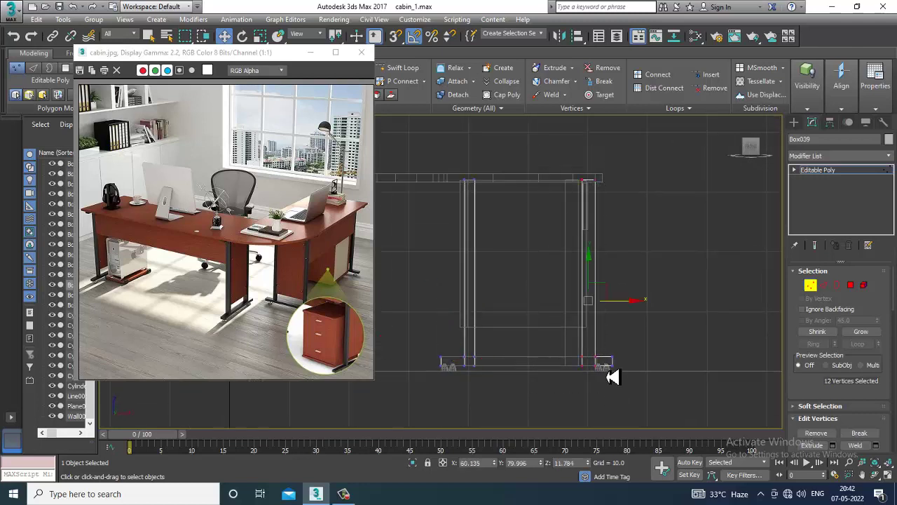
drag(631, 309, 615, 309)
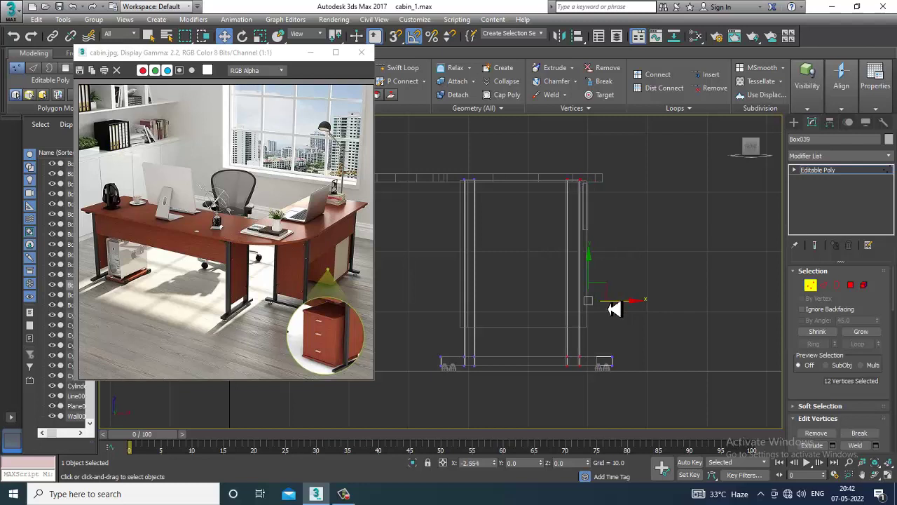
drag(603, 349, 637, 373)
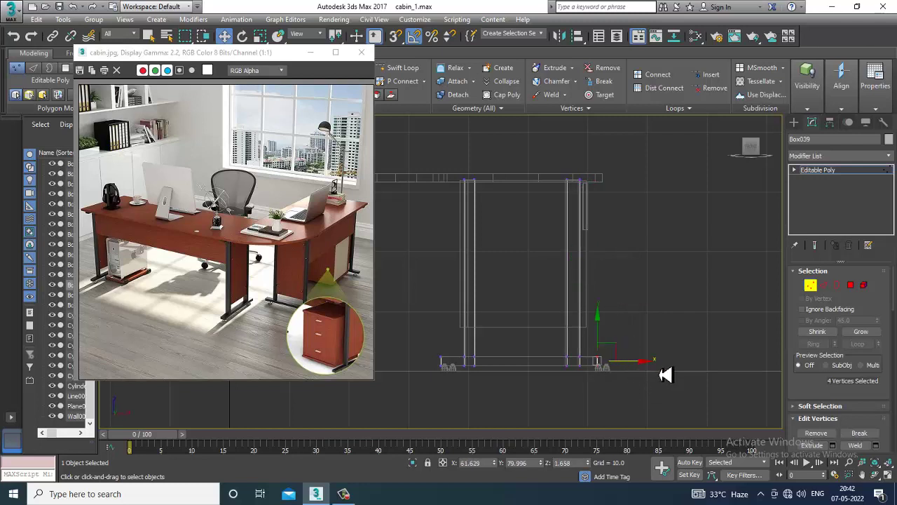
- Shorten the left base end of the side wing's outer leg frame further, to about X 36.5
middle_drag(661, 373, 645, 341)
key(alt+w)
right_click(648, 383)
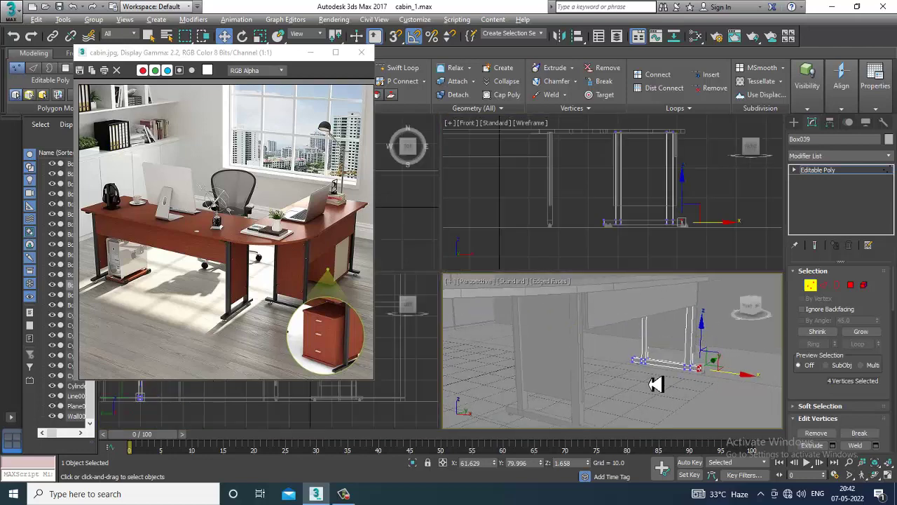
key(alt+w)
alt+middle_drag(579, 303, 579, 295)
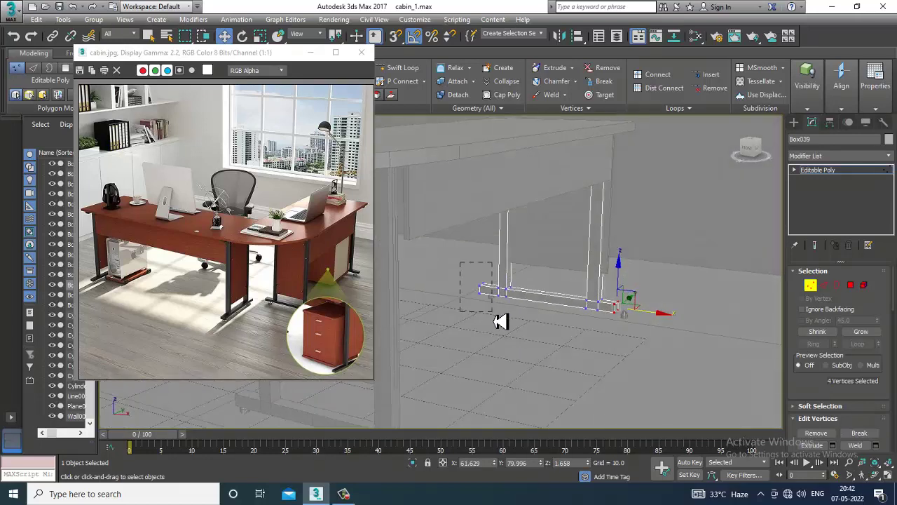
drag(500, 321, 496, 316)
scroll(540, 337, up, 5)
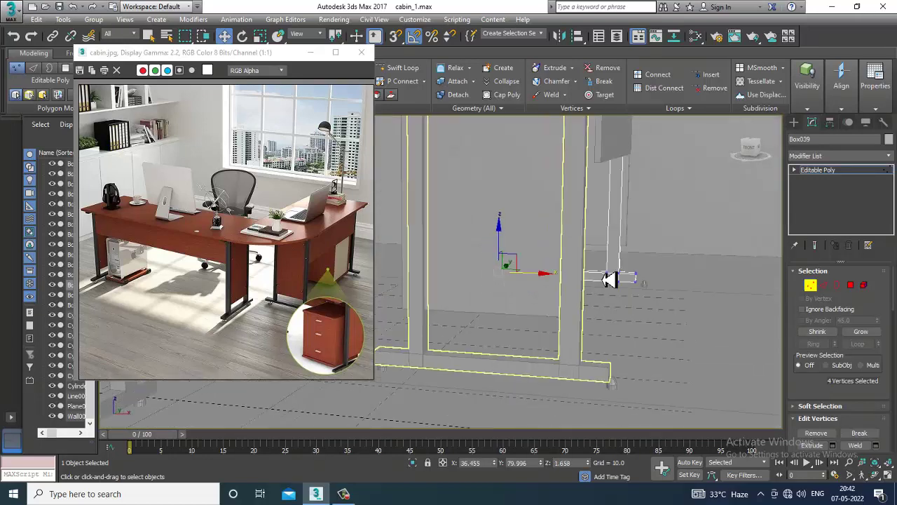
click(850, 173)
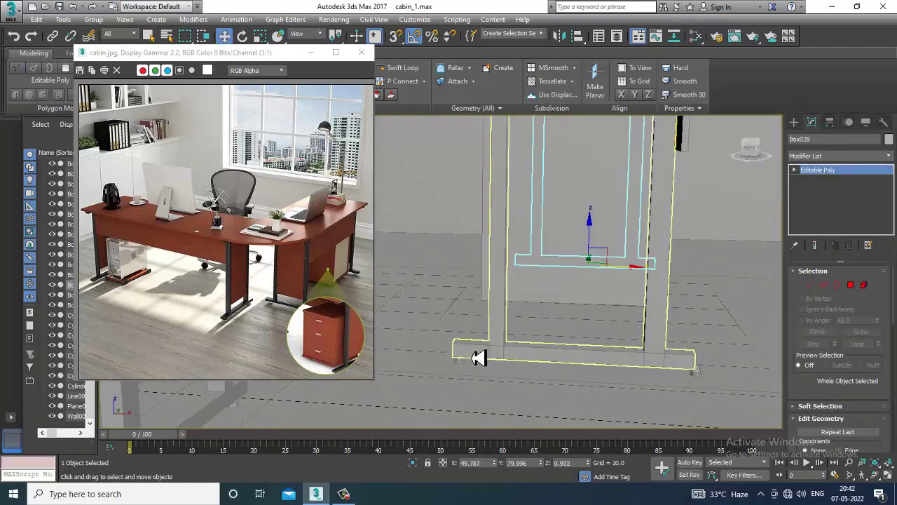
- Move the left base end vertices of the side wing's inner leg frame slightly further inward
click(474, 356)
key(1)
drag(424, 334, 474, 390)
key(alt+w)
key(alt+w)
middle_drag(611, 206, 652, 205)
scroll(522, 307, up, 4)
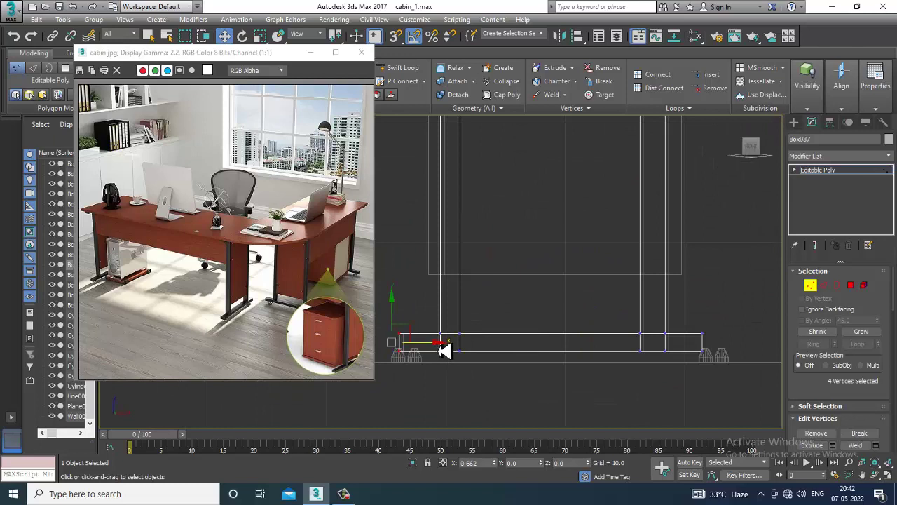
drag(444, 348, 449, 348)
click(845, 172)
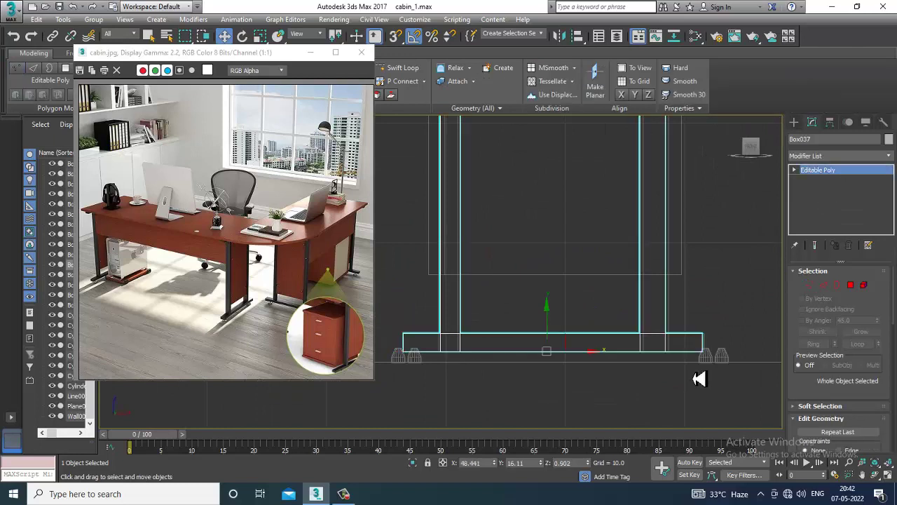
- Move the side wing's feet inward under the shortened base ends, with the left pair at about X 38, and save the scene
click(709, 359)
mouse_move(729, 362)
mouse_down()
mouse_move(712, 362)
mouse_move(717, 371)
mouse_up()
click(723, 360)
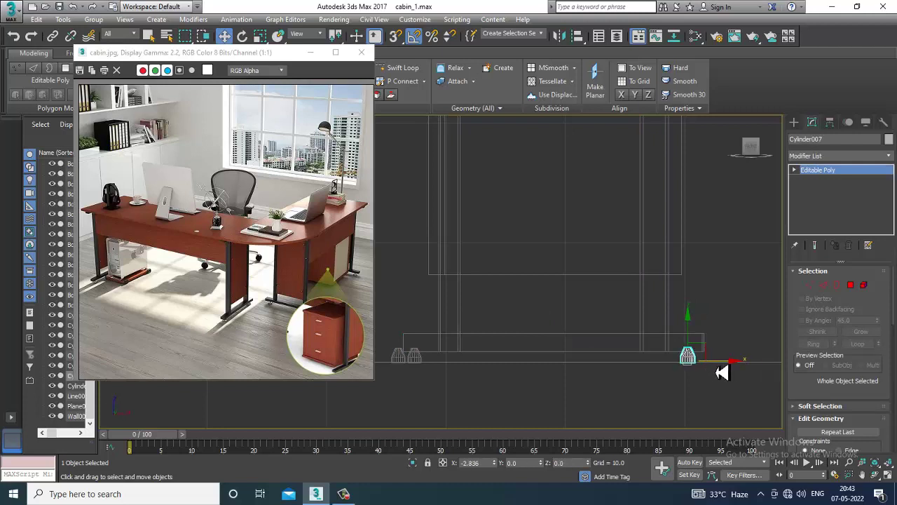
click(417, 359)
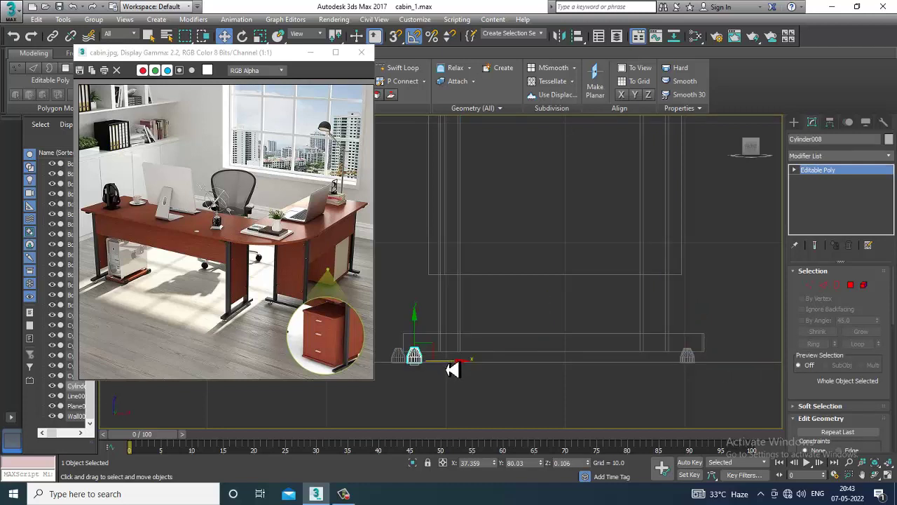
drag(452, 362, 471, 368)
click(405, 360)
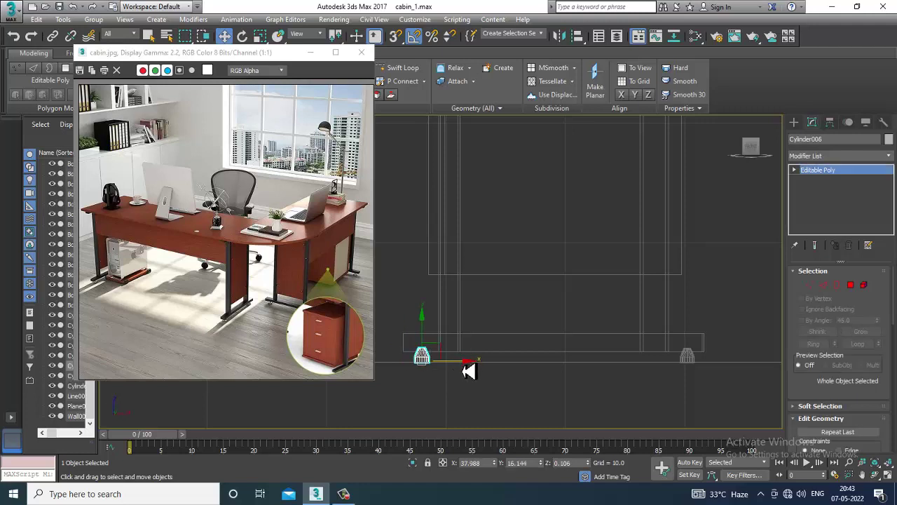
key(ctrl+s)
- Set the width of the side wing's inner and outer leg panels to 17.434
key(alt+w)
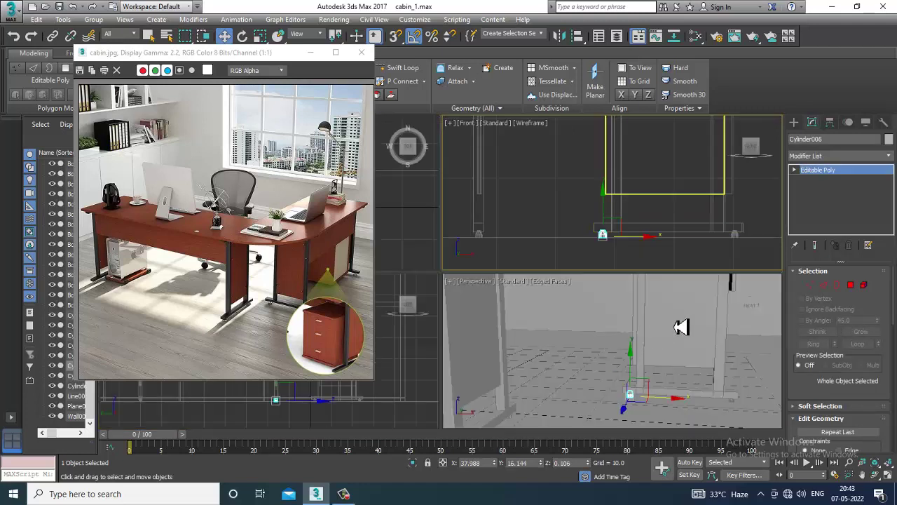
click(681, 325)
key(alt+w)
key(z)
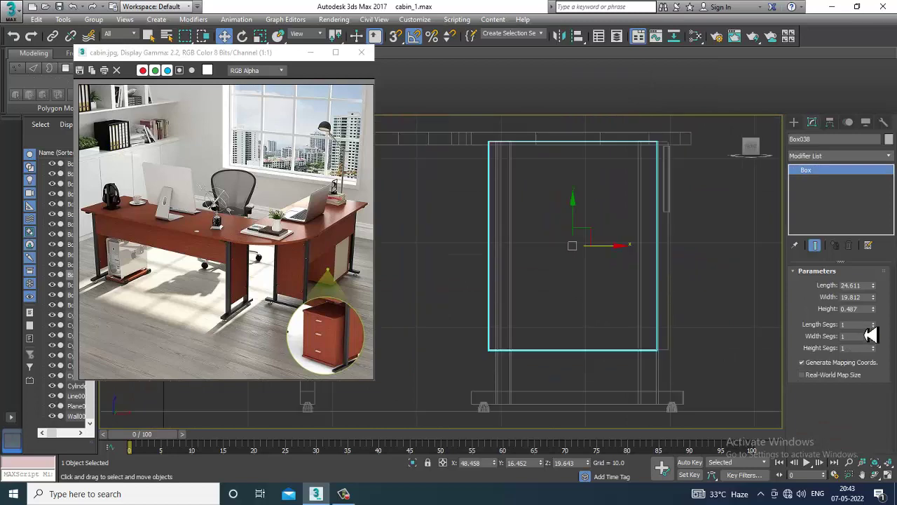
drag(883, 309, 886, 313)
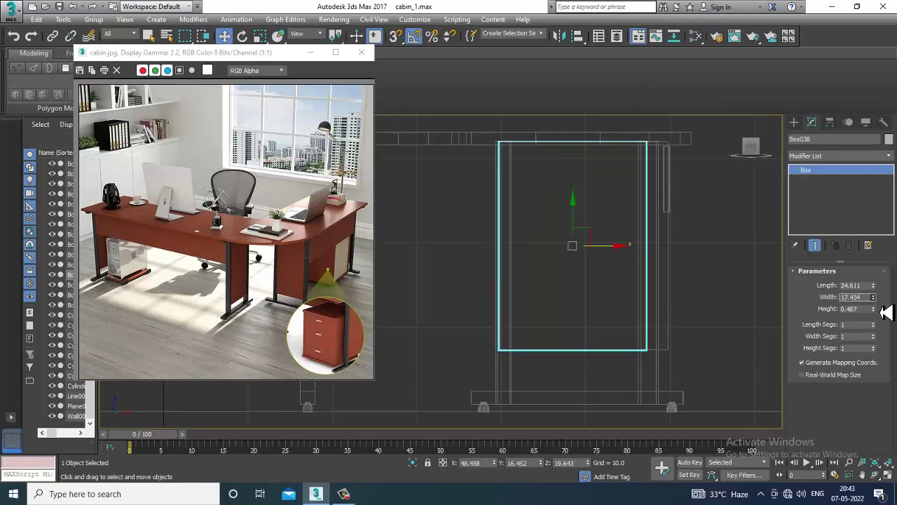
mouse_move(637, 397)
alt+middle_down()
mouse_move(690, 341)
mouse_move(673, 256)
alt+middle_up()
click(677, 231)
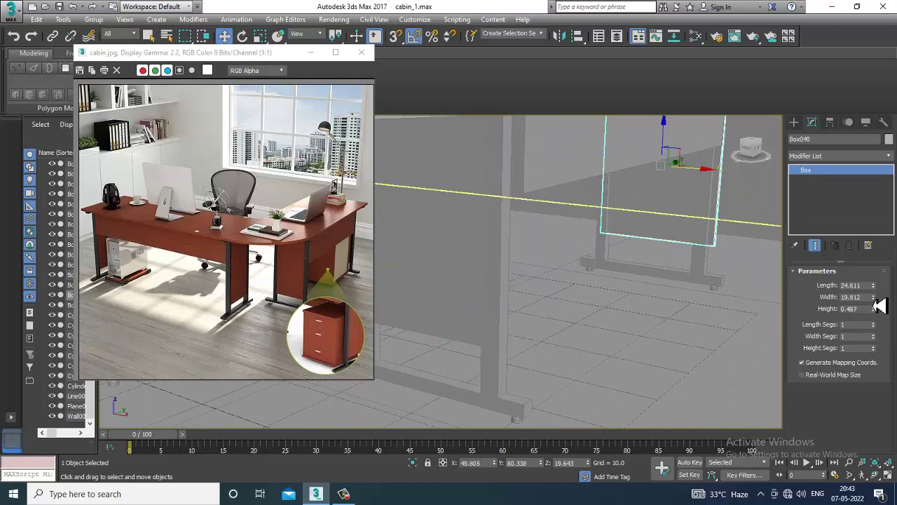
drag(874, 300, 877, 308)
- Shift the side wing's outer leg panel to about X 49.3 so it sits between its uprights
alt+middle_drag(708, 256, 730, 214)
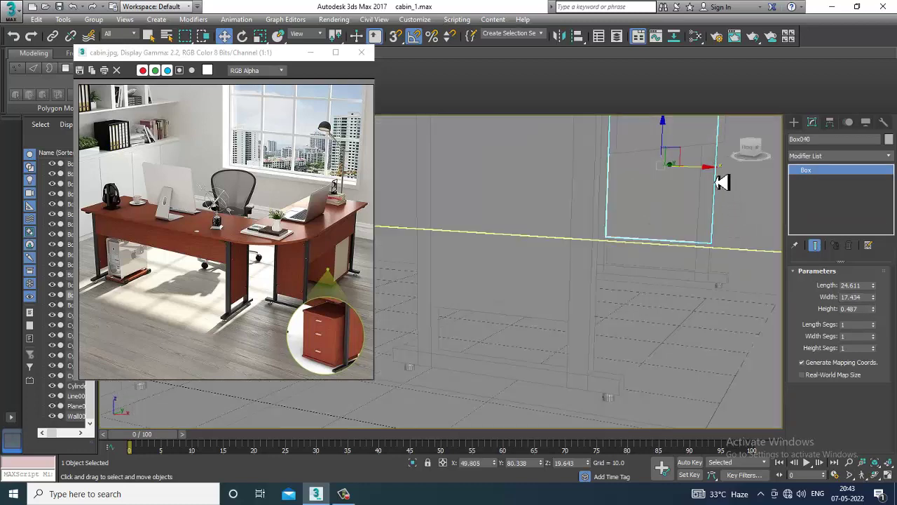
alt+middle_drag(722, 182, 685, 265)
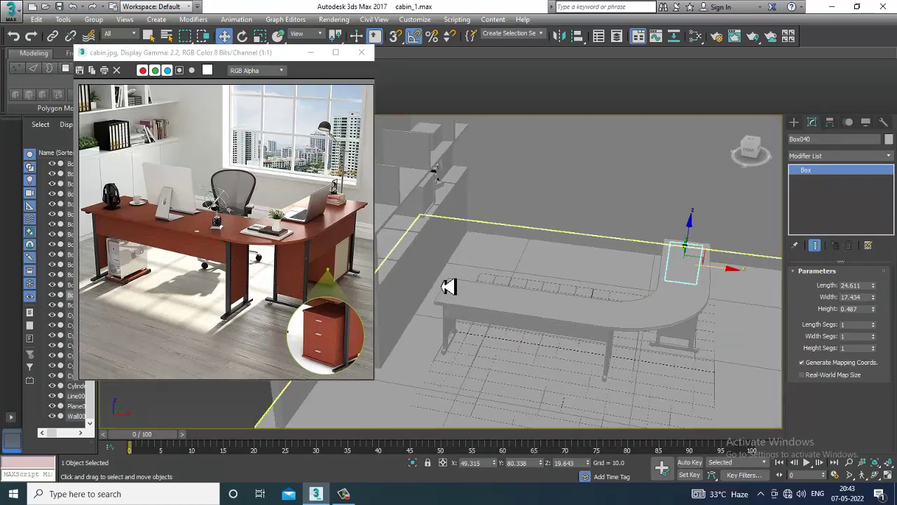
click(284, 313)
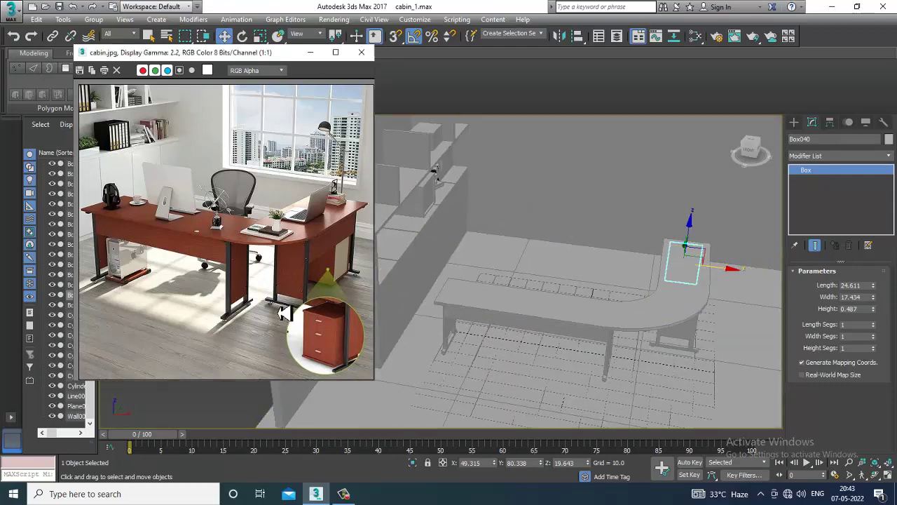
- Add two vertical edge loops to the room's back wall with Swift Loop to mark the window's sides
alt+middle_drag(628, 245, 611, 260)
click(619, 265)
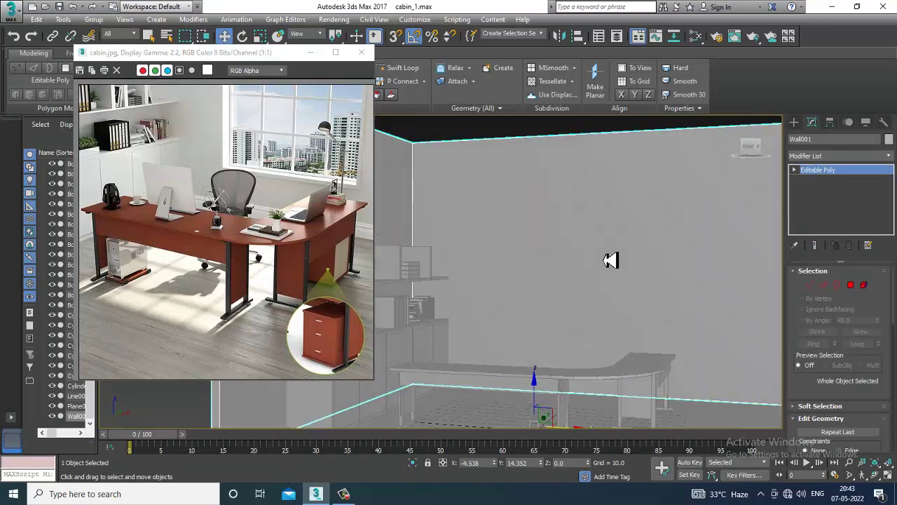
alt+middle_drag(709, 225, 602, 241)
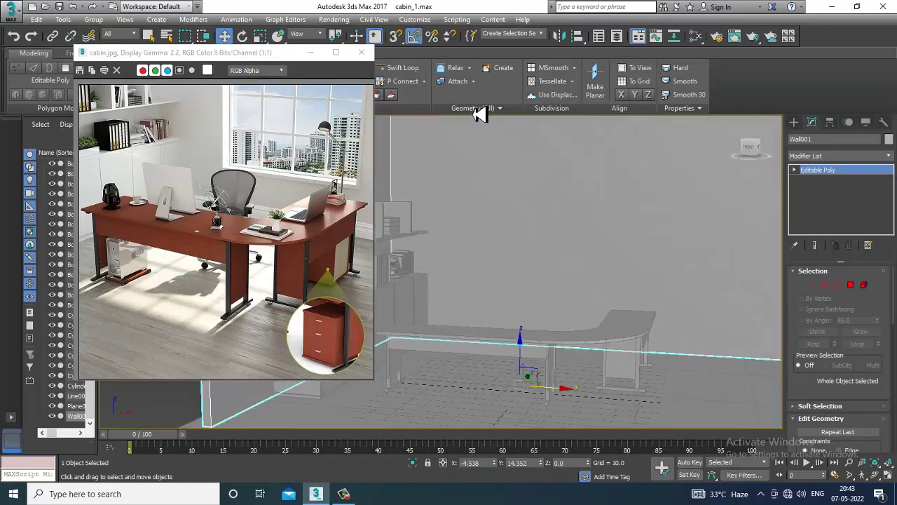
click(398, 68)
scroll(536, 245, down, 4)
alt+middle_drag(476, 214, 494, 229)
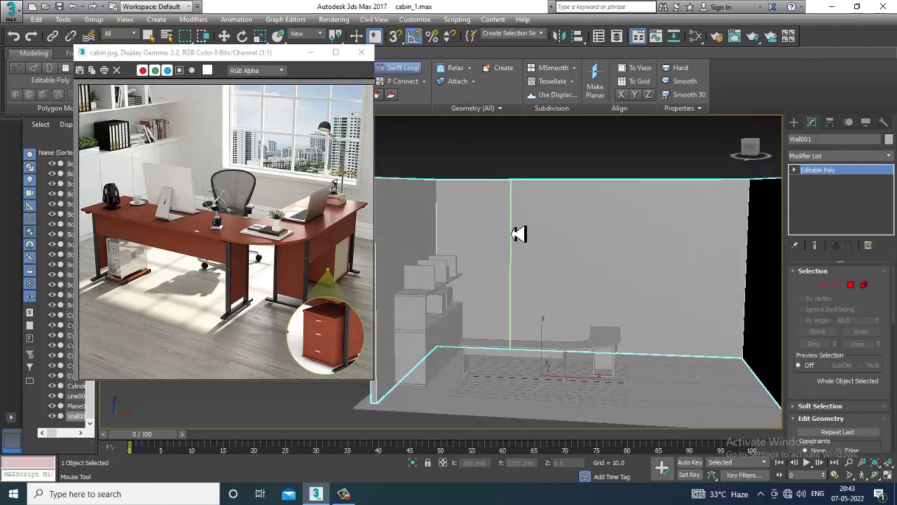
click(519, 234)
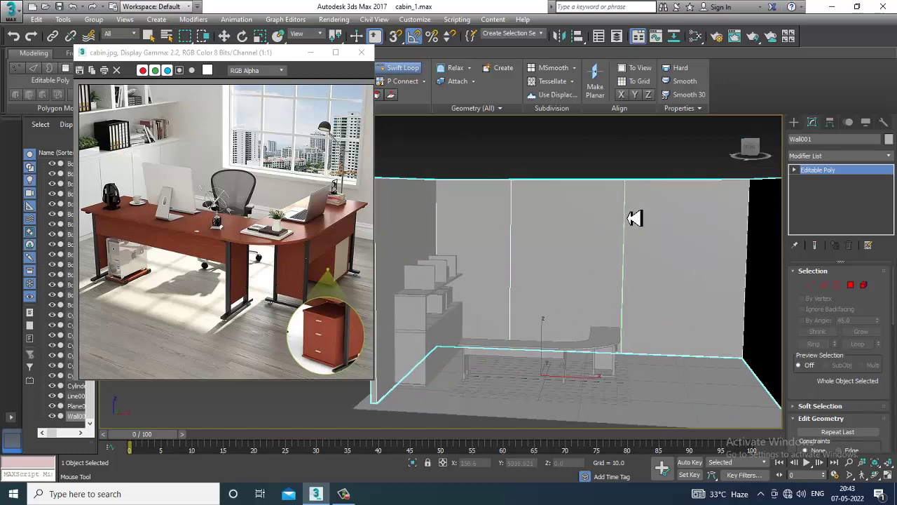
click(647, 216)
alt+middle_drag(639, 242, 496, 391)
right_click(615, 247)
- Select all parts of the L-shaped desk without the wall and shift them slightly along X toward the window side
scroll(627, 253, up, 3)
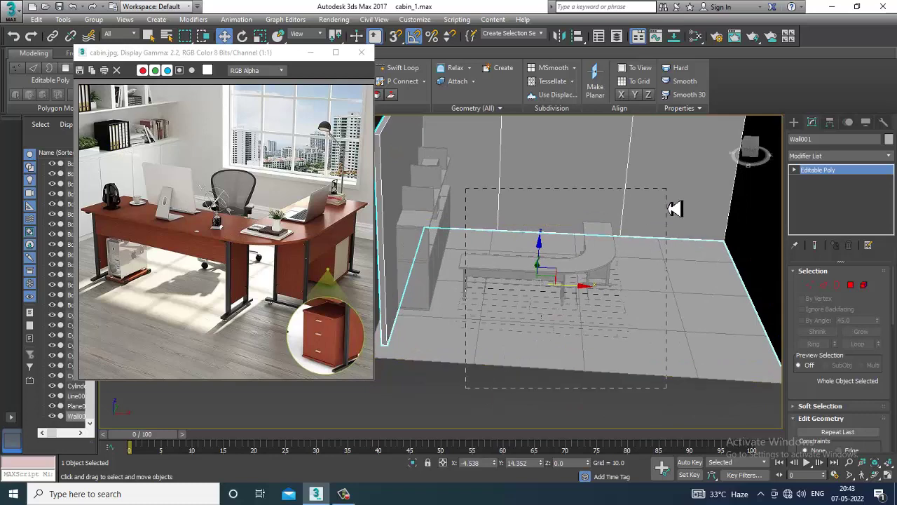
drag(675, 208, 676, 407)
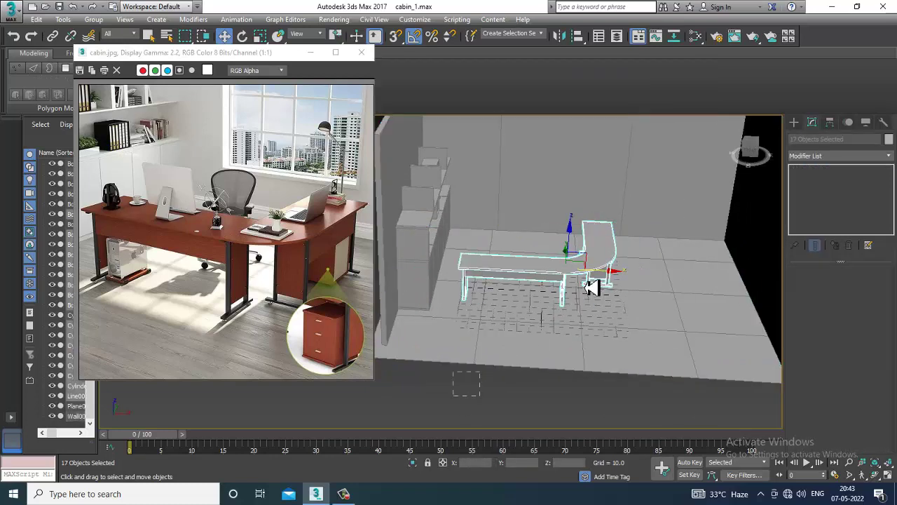
drag(680, 177, 605, 400)
alt+drag(724, 339, 788, 242)
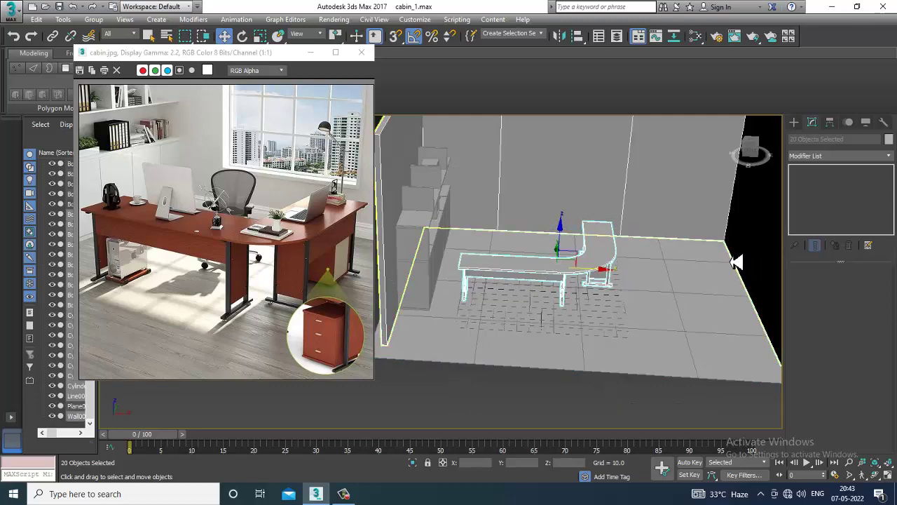
drag(607, 279, 625, 280)
mouse_move(644, 293)
alt+middle_down()
mouse_move(633, 263)
mouse_move(645, 289)
alt+middle_up()
alt+middle_drag(644, 289, 596, 317)
- Move the vertices of the back wall's right vertical loop outward to about X 91.6 to widen the window area
click(619, 197)
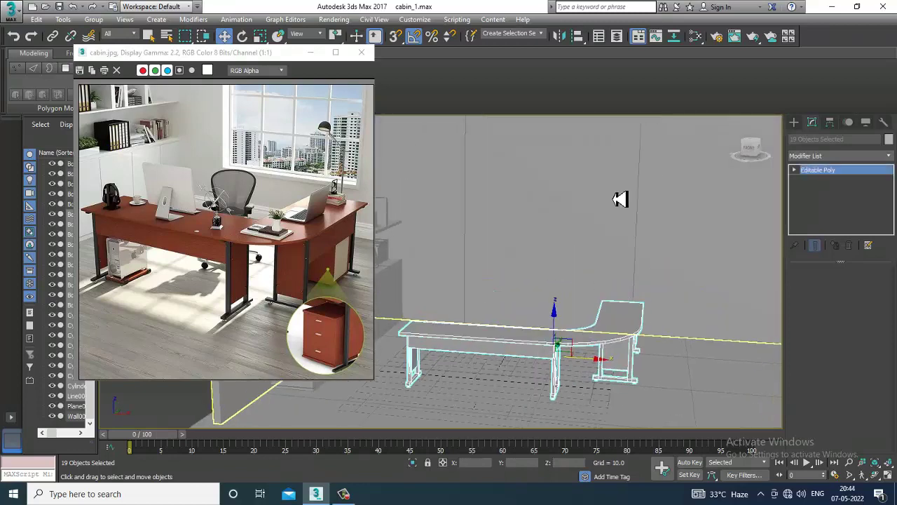
scroll(631, 237, down, 5)
key(1)
drag(582, 138, 641, 360)
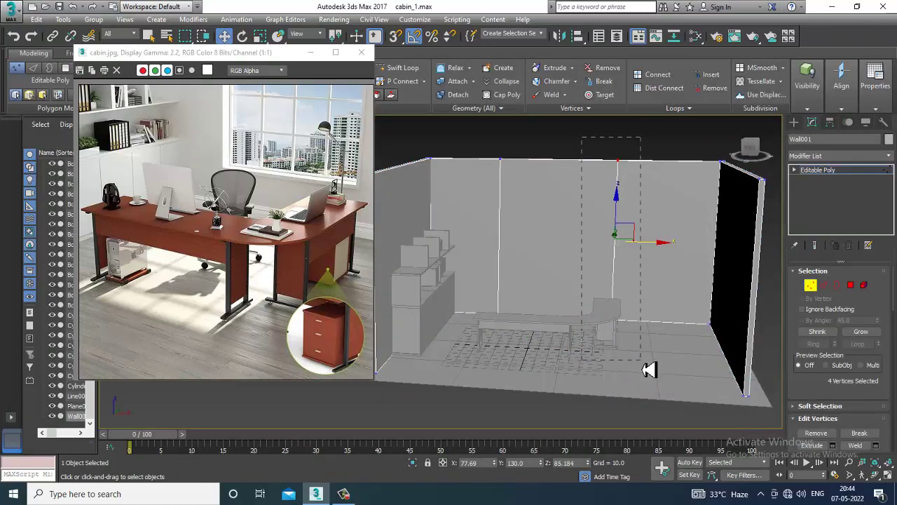
drag(662, 251, 676, 253)
scroll(659, 253, up, 6)
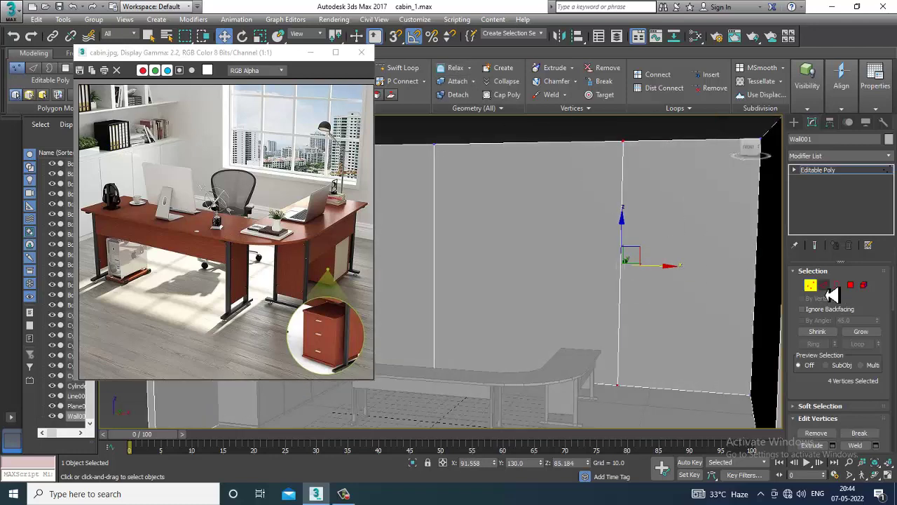
- Select the wall's vertical edges and connect them with one horizontal segment, pinch 0 and slide 0
key(2)
scroll(640, 270, down, 10)
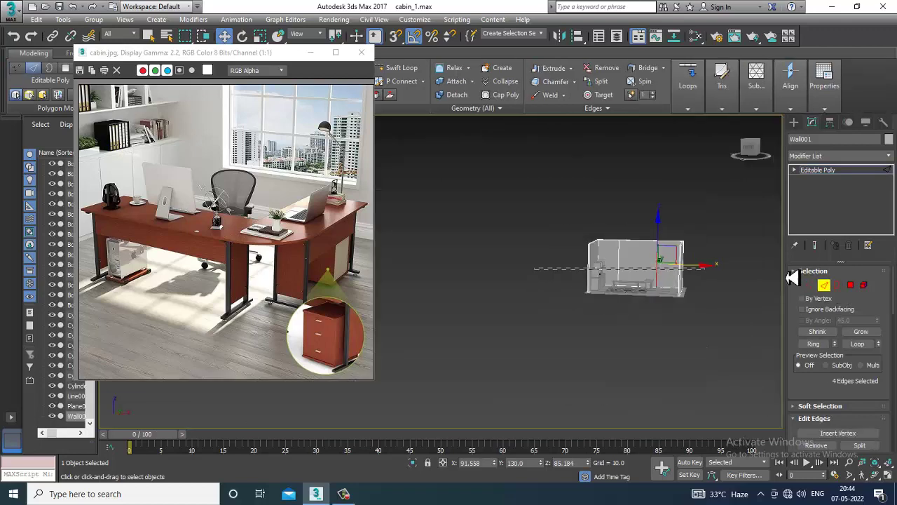
scroll(705, 286, up, 10)
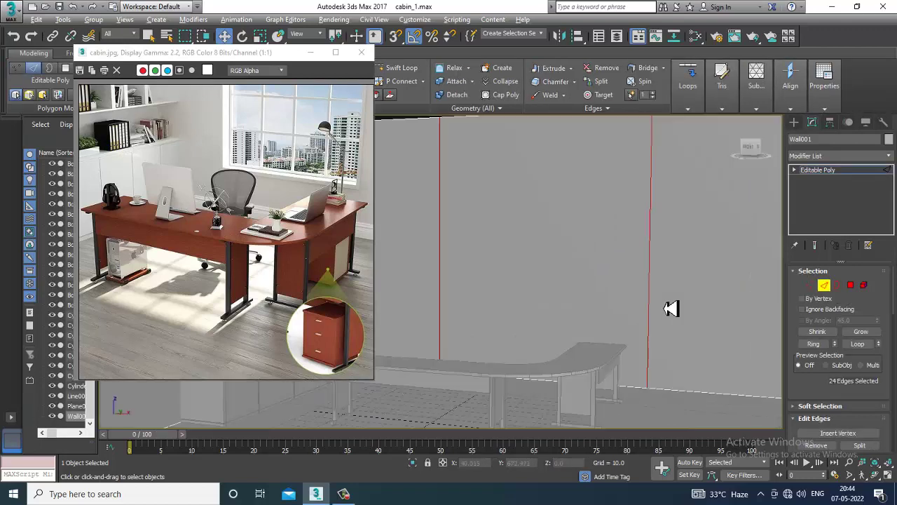
scroll(672, 309, down, 4)
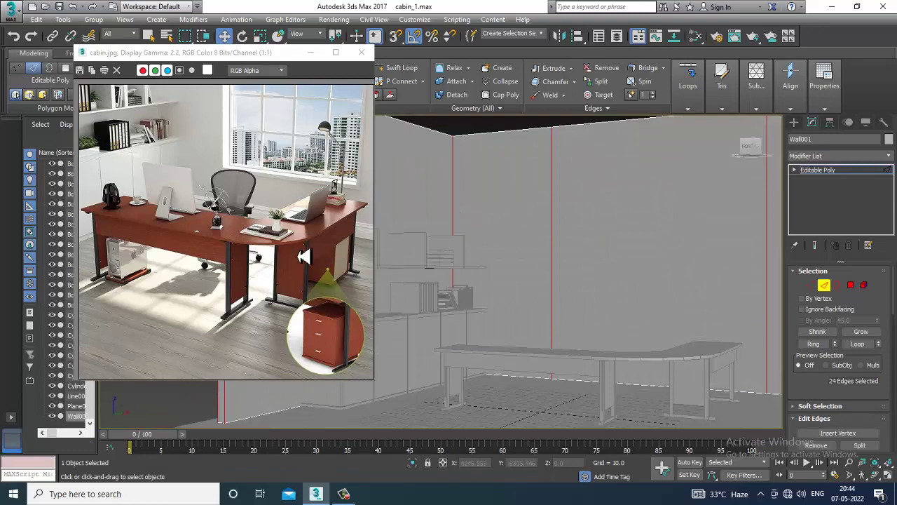
alt+middle_drag(582, 322, 617, 338)
scroll(581, 321, up, 3)
scroll(542, 333, up, 3)
drag(850, 396, 852, 341)
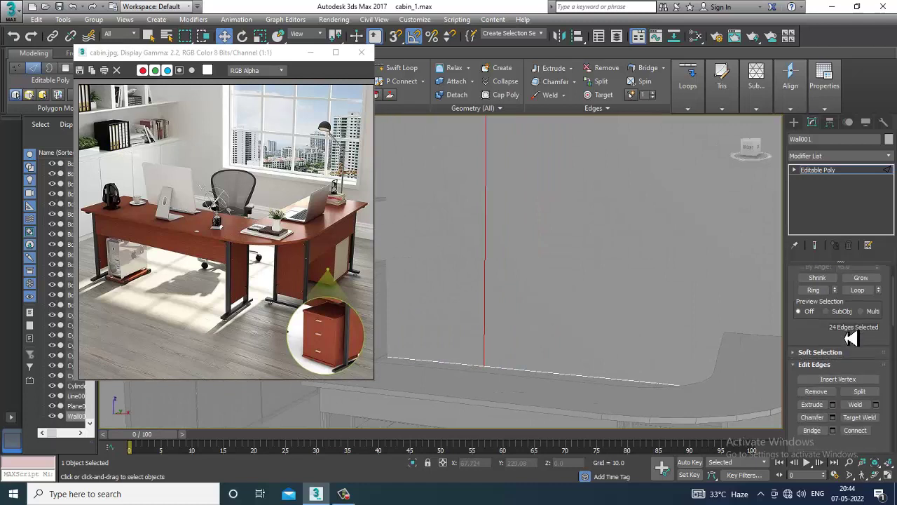
click(876, 429)
alt+middle_drag(554, 314, 560, 297)
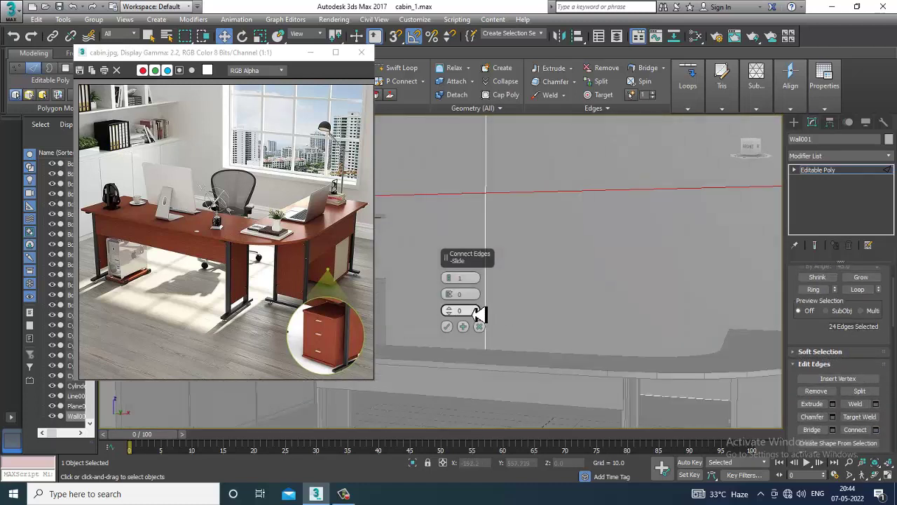
middle_drag(492, 277, 501, 292)
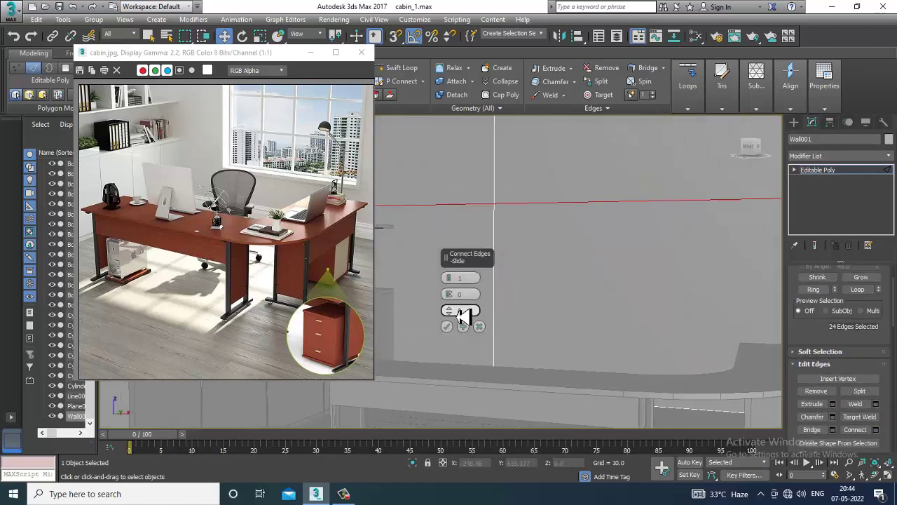
click(449, 328)
- Lower the new horizontal edge loop by about 45 units to form the window sill line
scroll(505, 302, down, 4)
drag(435, 234, 458, 277)
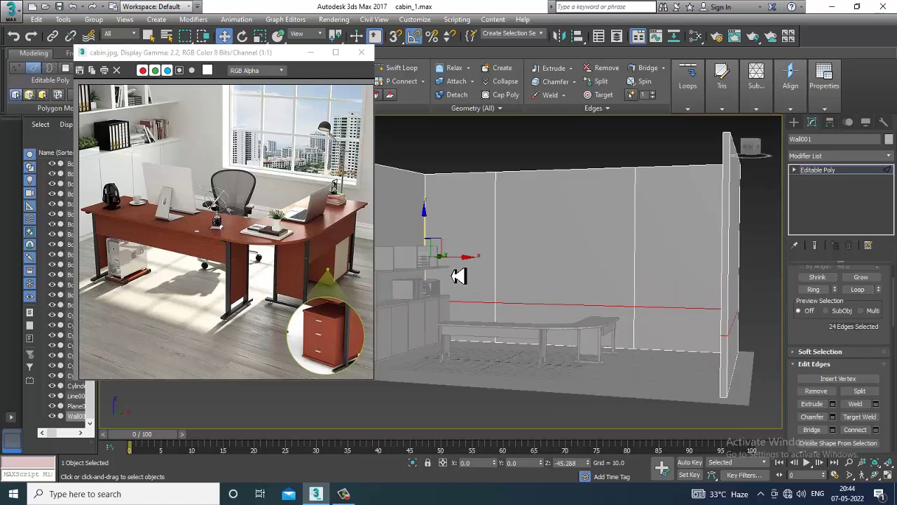
key(alt+w)
middle_click(569, 197)
key(alt+w)
scroll(554, 204, down, 7)
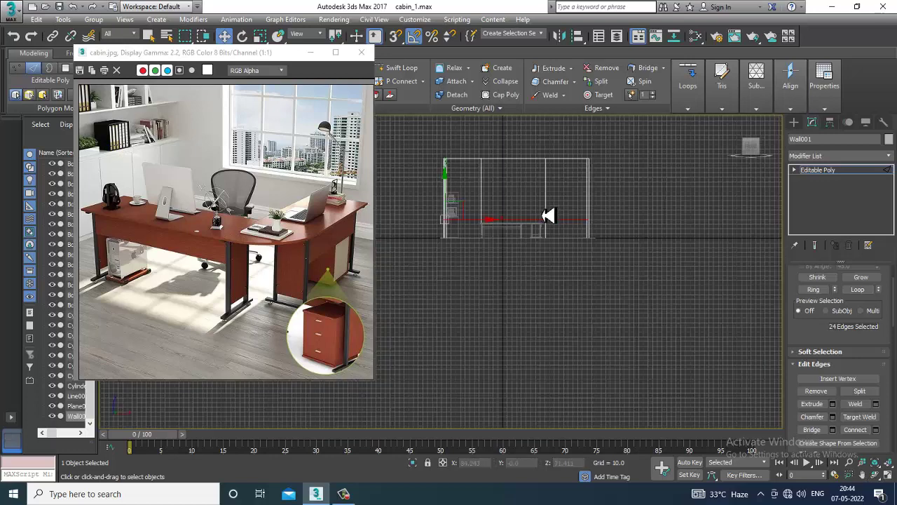
scroll(535, 232, up, 5)
key(alt+w)
key(alt+w)
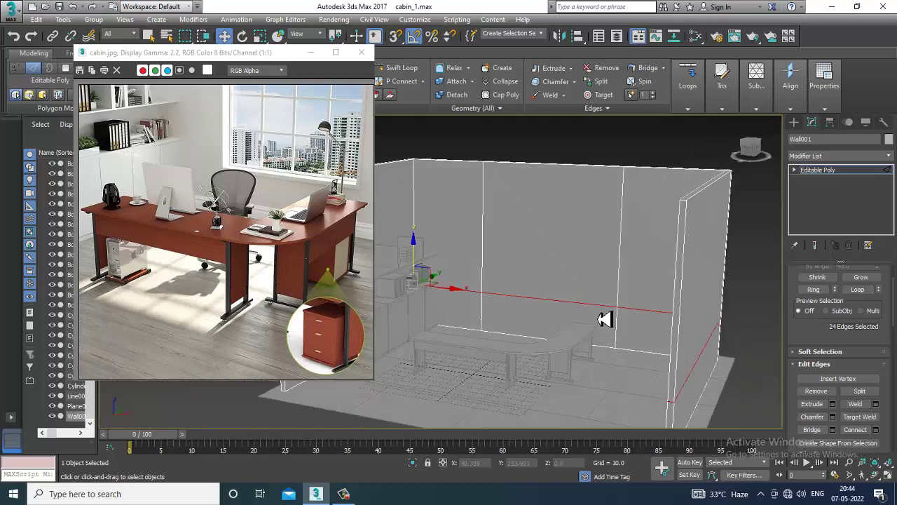
- Connect the wall's upper vertical edges with one segment and raise the new loop to just below the wall top
scroll(596, 291, up, 4)
scroll(617, 303, down, 8)
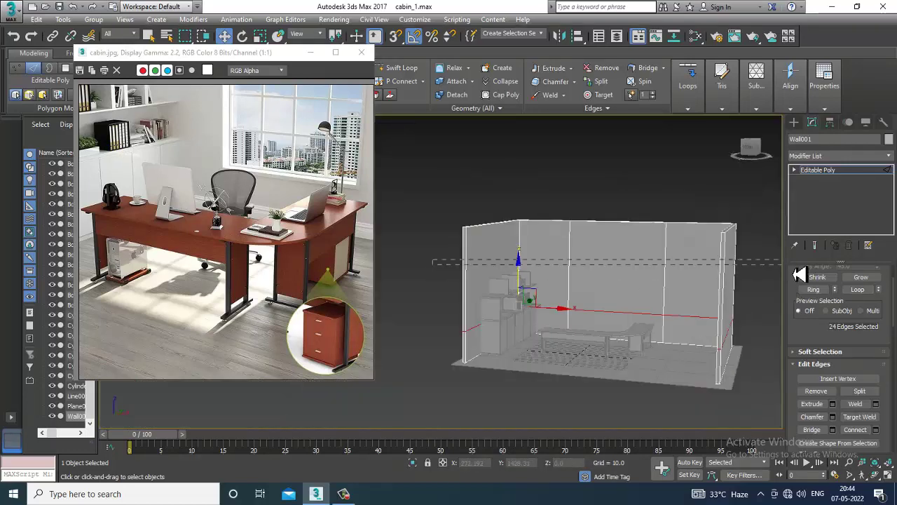
click(876, 429)
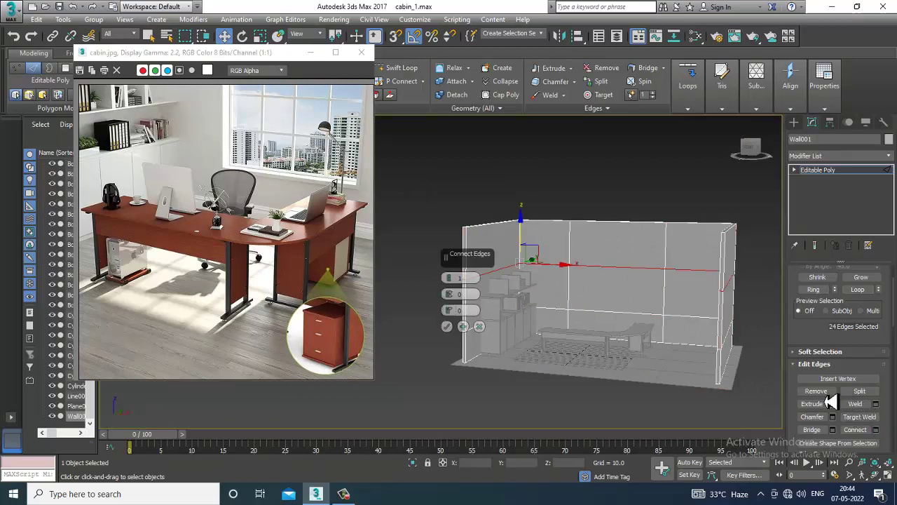
click(446, 326)
drag(495, 246, 510, 212)
alt+middle_drag(707, 317, 631, 290)
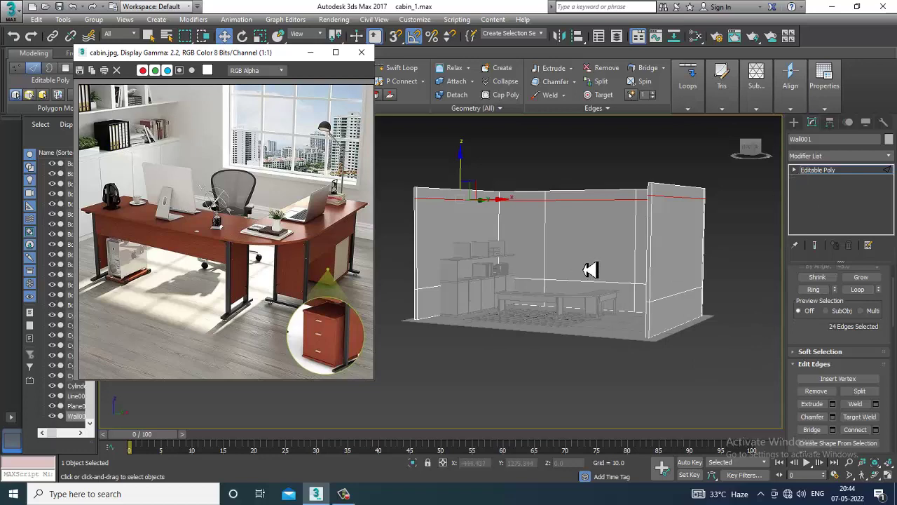
- Select the inner and outer middle polygons of the back wall and bridge them to cut the window opening
click(582, 242)
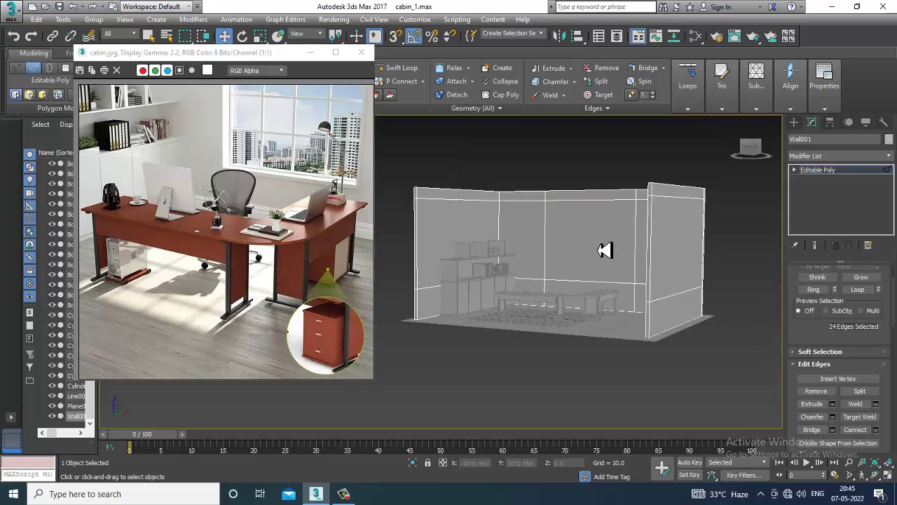
key(4)
click(603, 247)
alt+middle_drag(596, 238, 596, 281)
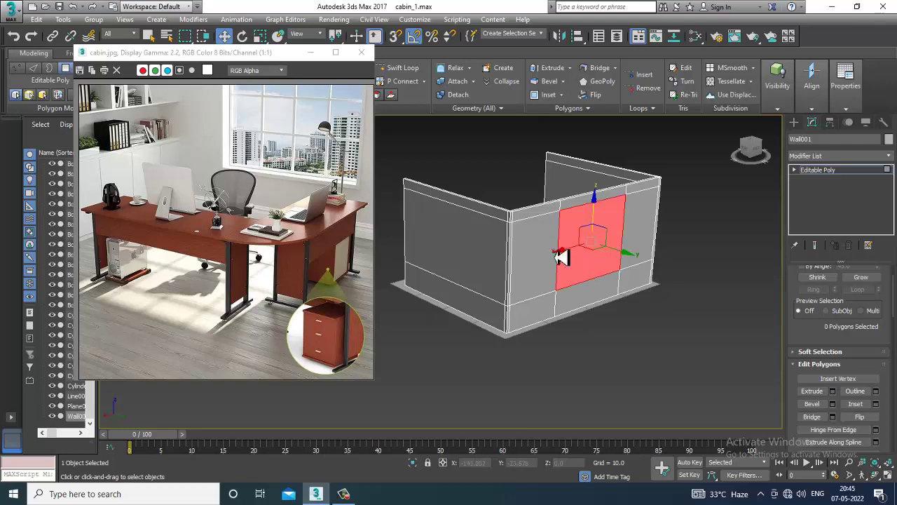
alt+middle_drag(558, 258, 607, 255)
scroll(607, 255, up, 5)
click(820, 420)
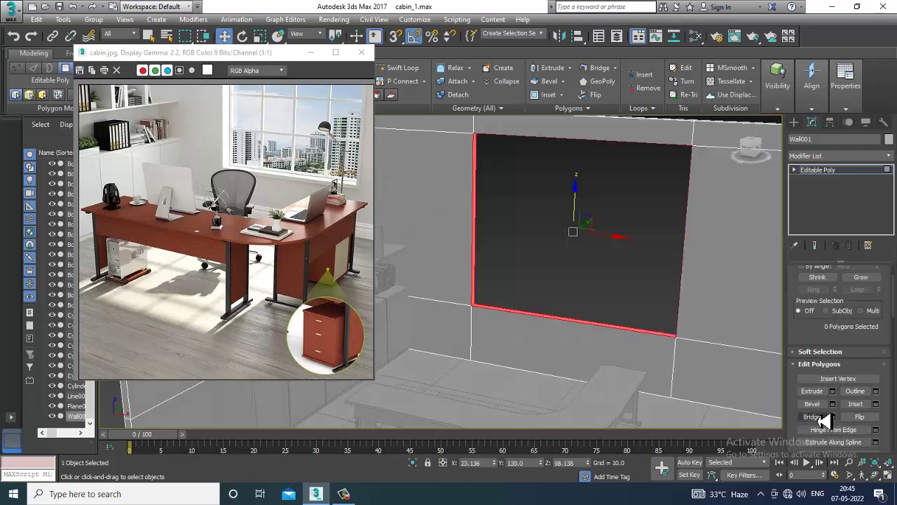